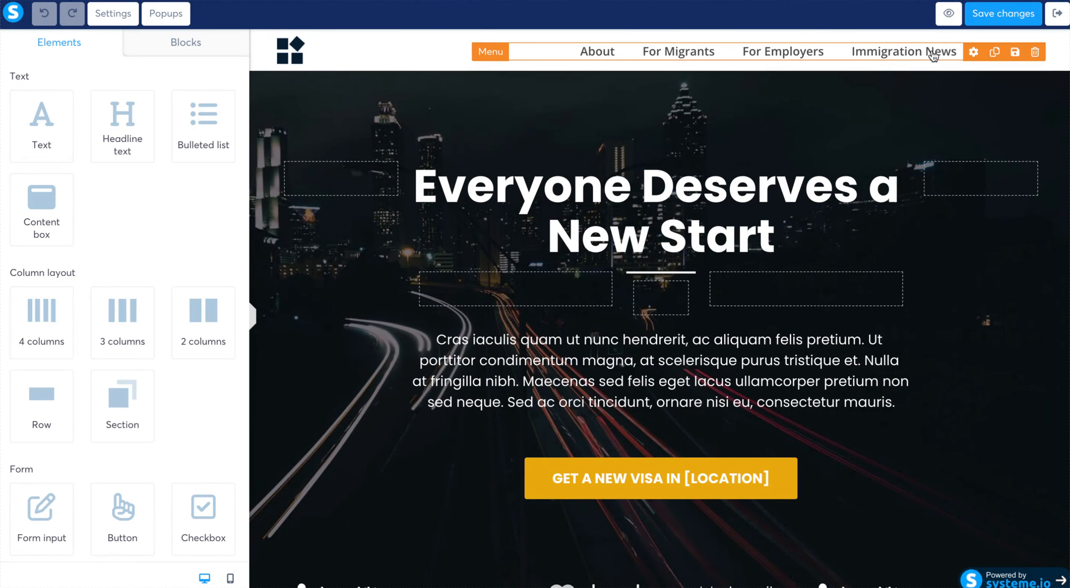
- Delete the navigation menu from the page header
click(1034, 51)
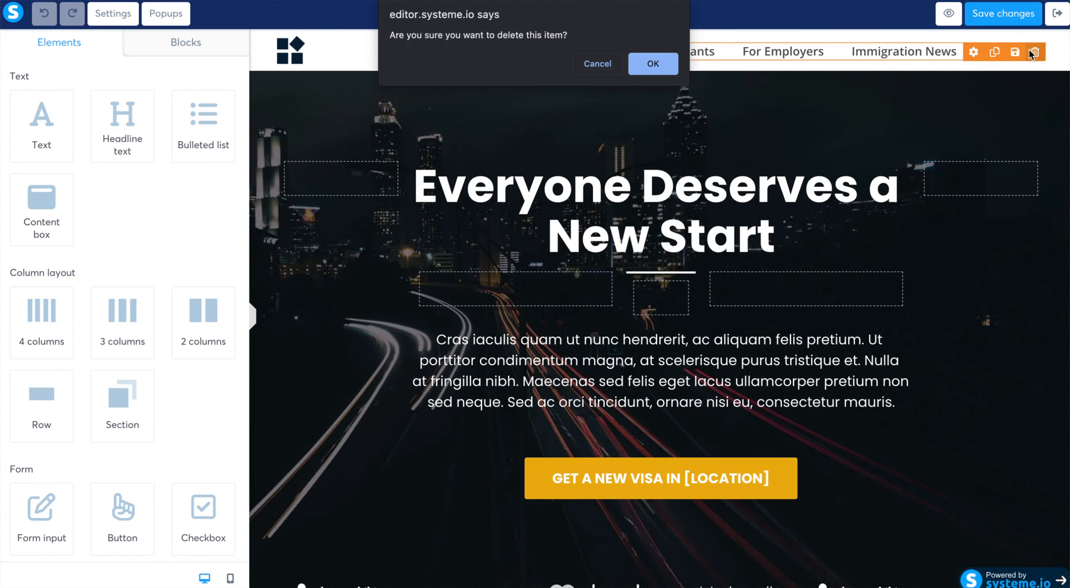
click(662, 63)
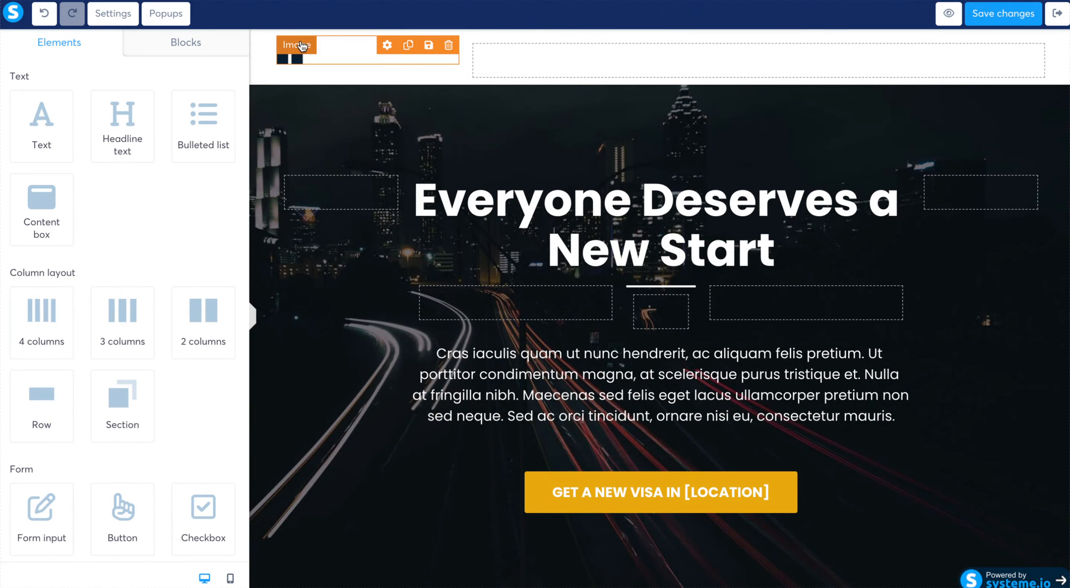
- Replace the header logo with the keyboard photo from the existing uploaded images and set its image size to 88
click(302, 46)
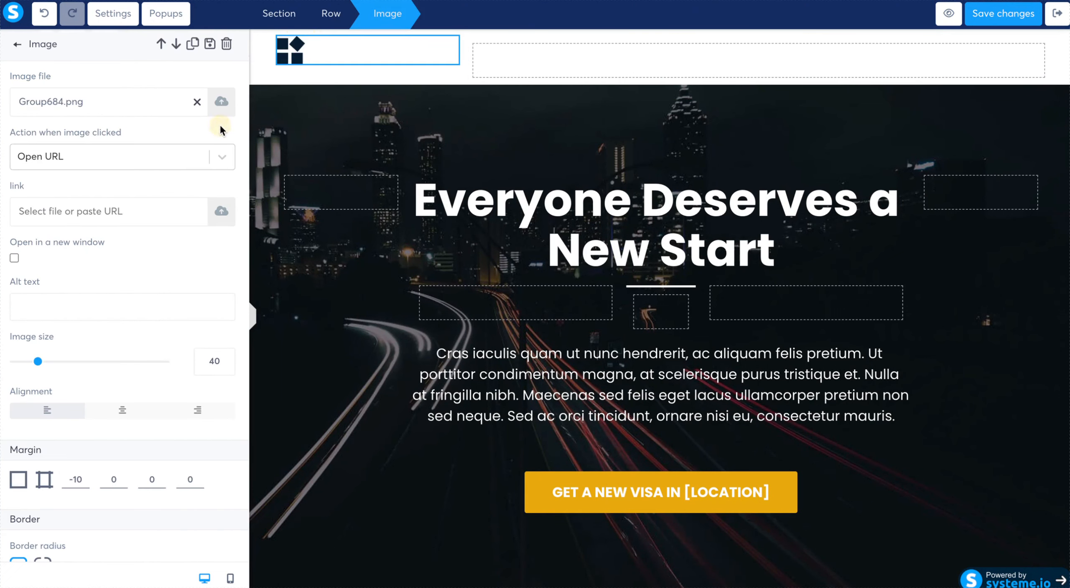
click(222, 103)
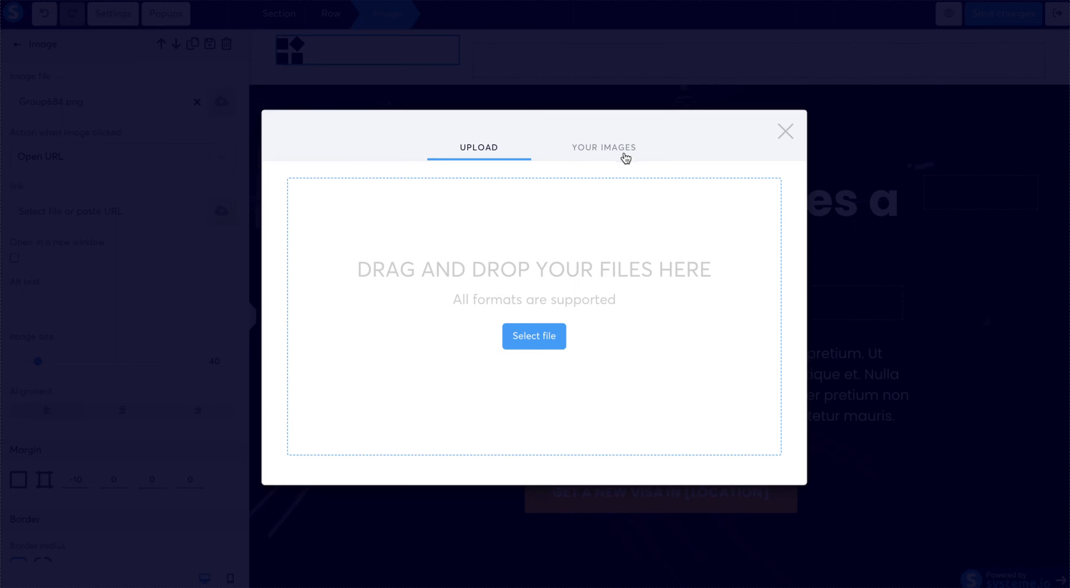
click(624, 148)
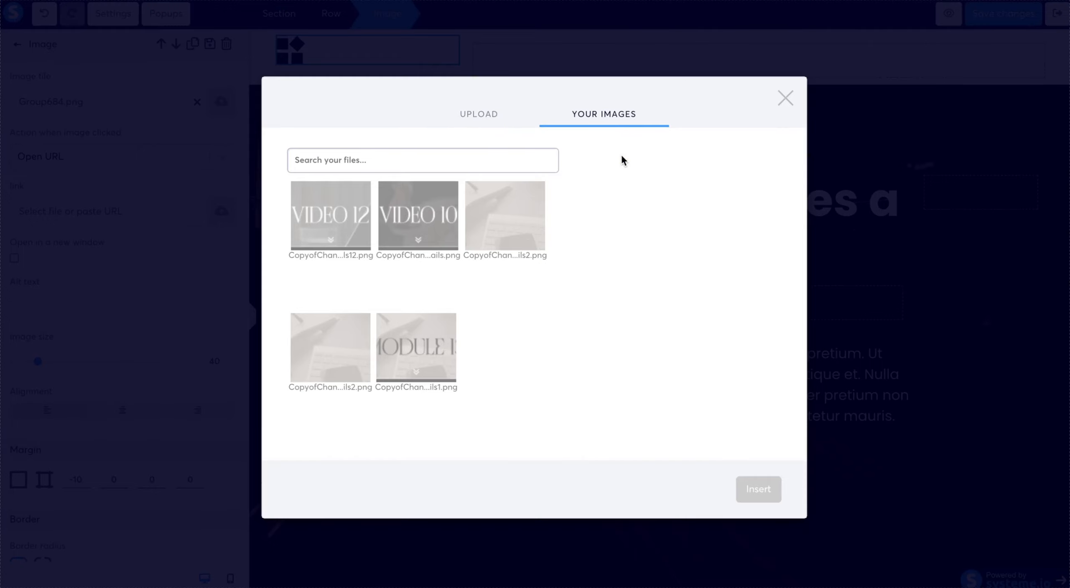
click(515, 212)
click(765, 489)
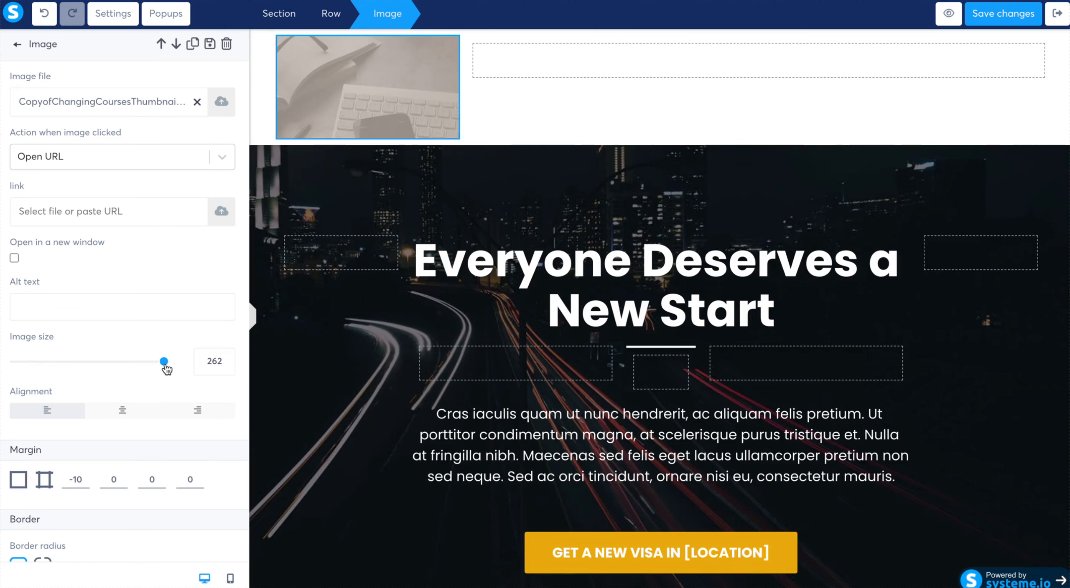
drag(165, 364, 65, 363)
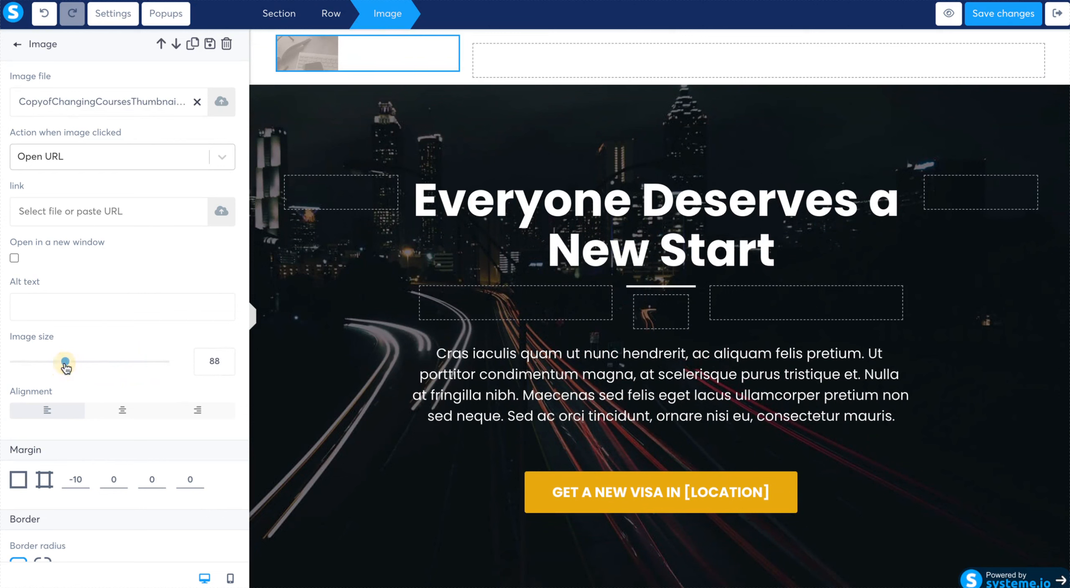
- Replace the hero headline text with "Start your Business Today!"
click(648, 234)
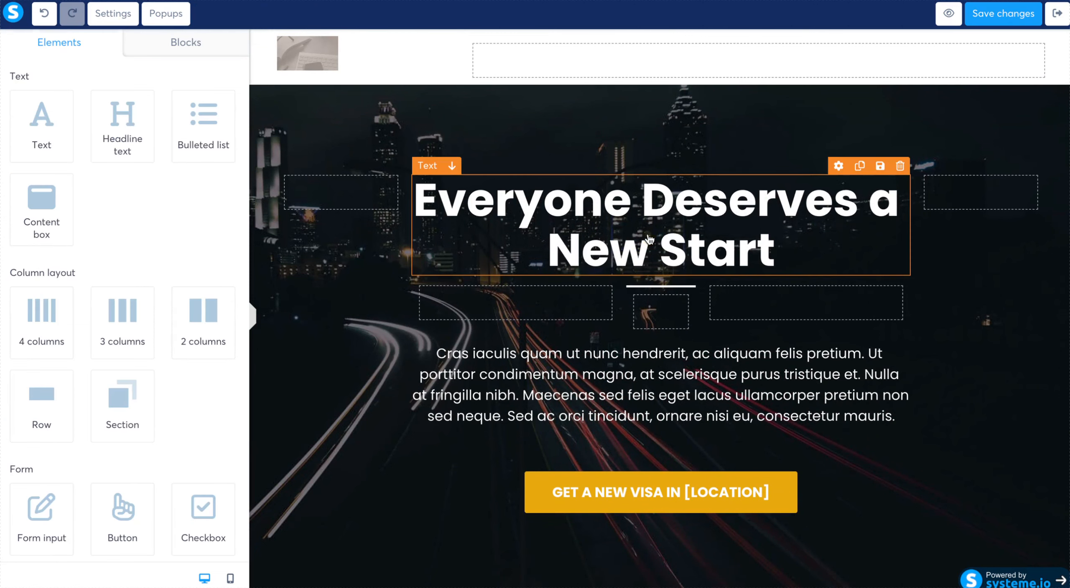
double_click(648, 234)
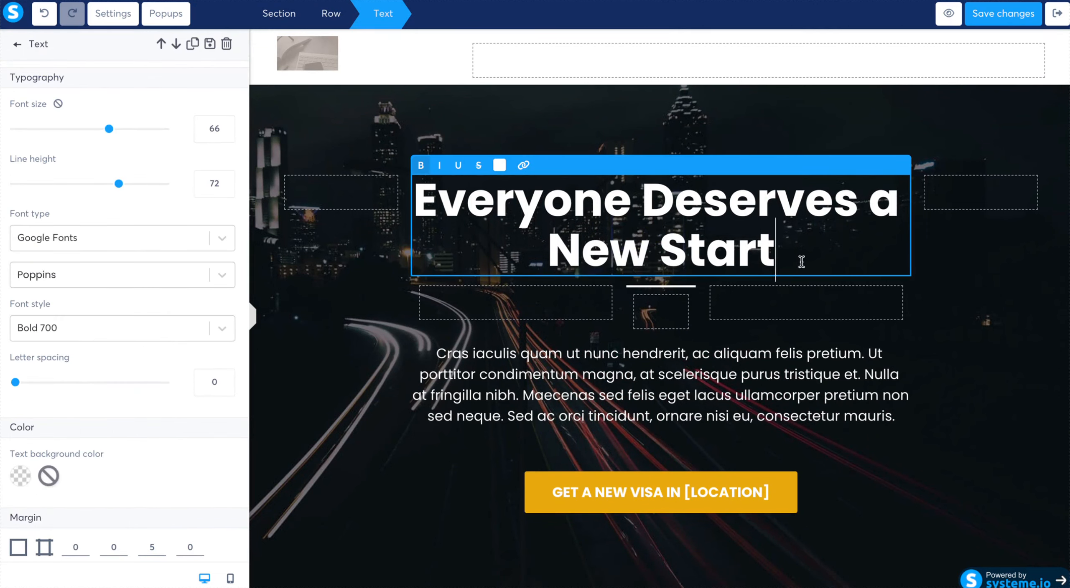
drag(800, 262, 417, 194)
text(Start your)
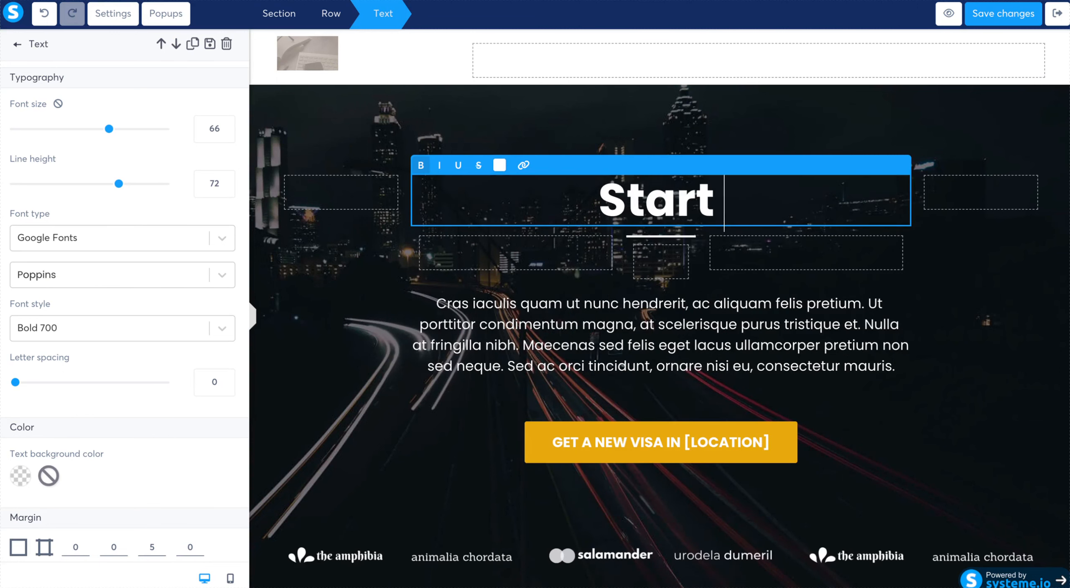
text( N)
key(BackSpace)
text(B)
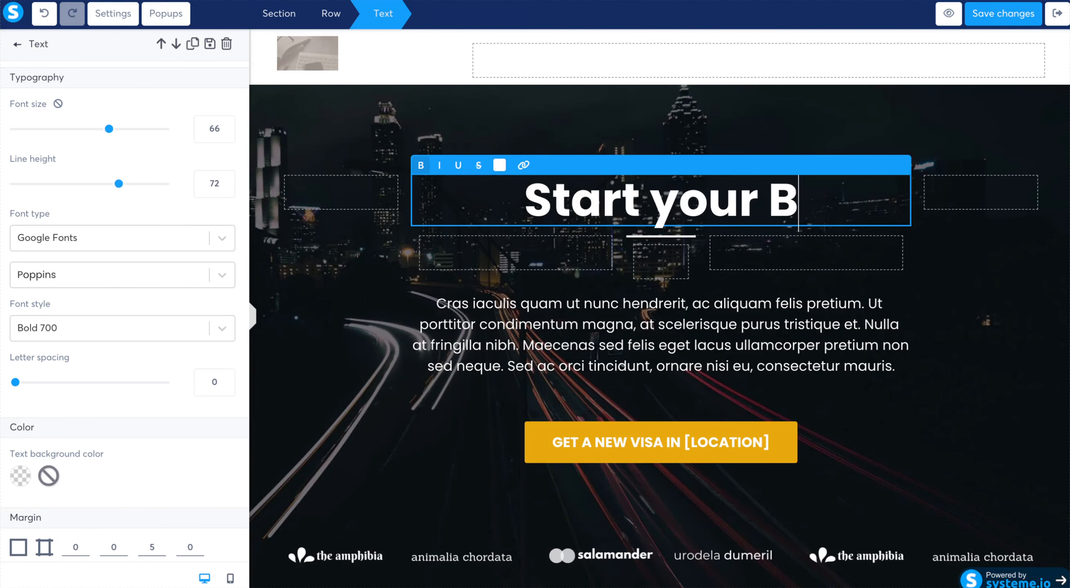
text(usiness Days!)
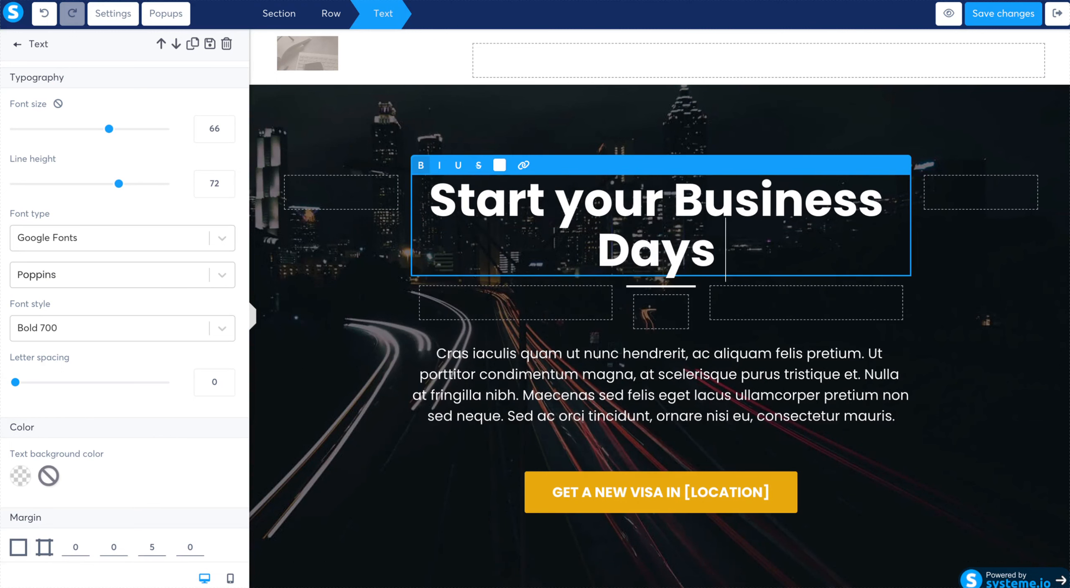
key(BackSpace)
key(BackSpace)
key(BackSpace)
key(BackSpace)
key(BackSpace)
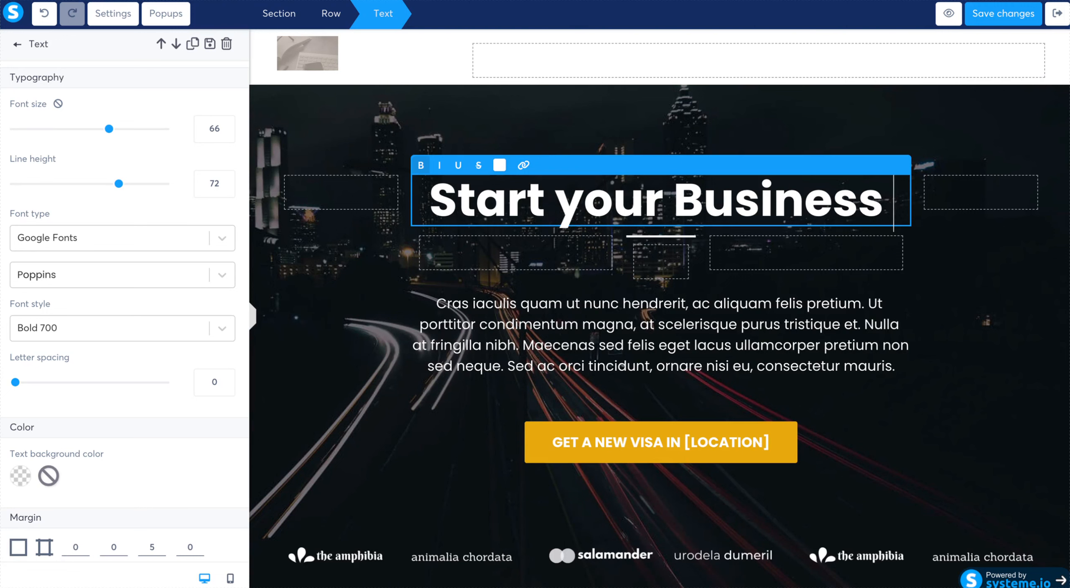
text(Today!)
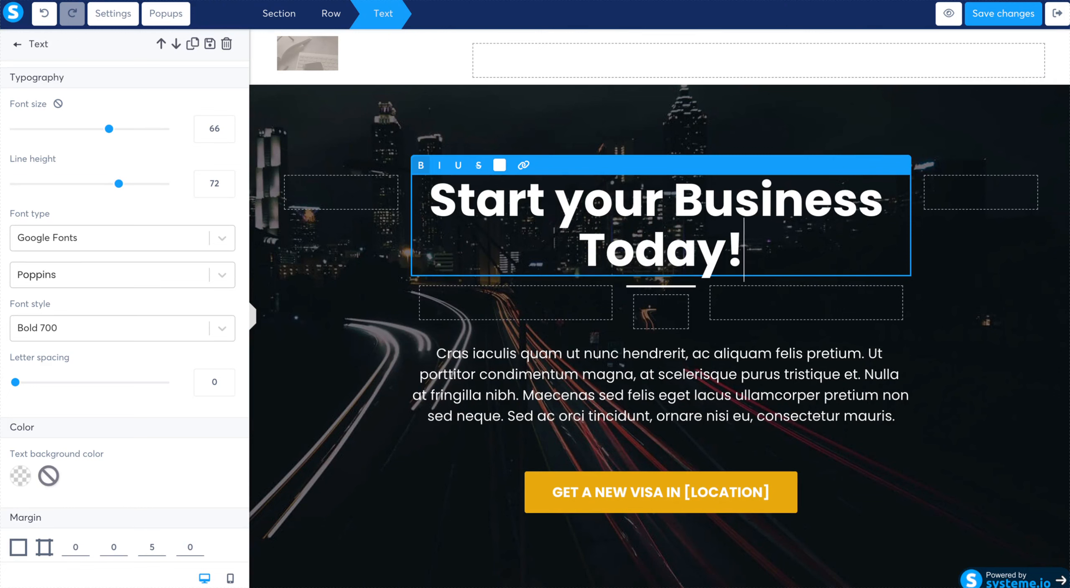
- Replace the hero paragraph with "Our Mission is to develop a better experience for everyone we serve online."
click(724, 412)
double_click(737, 399)
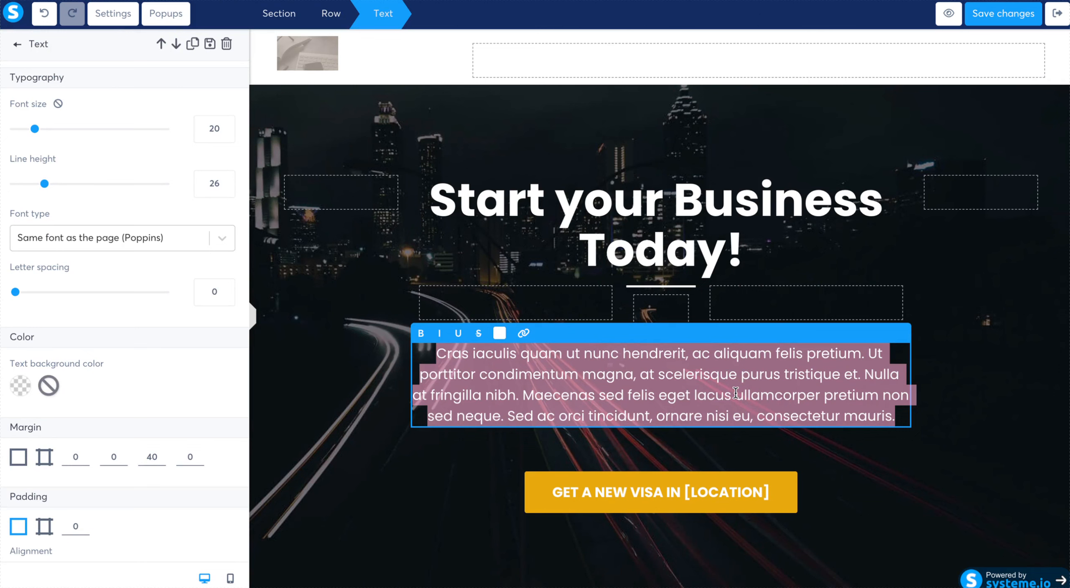
text(O)
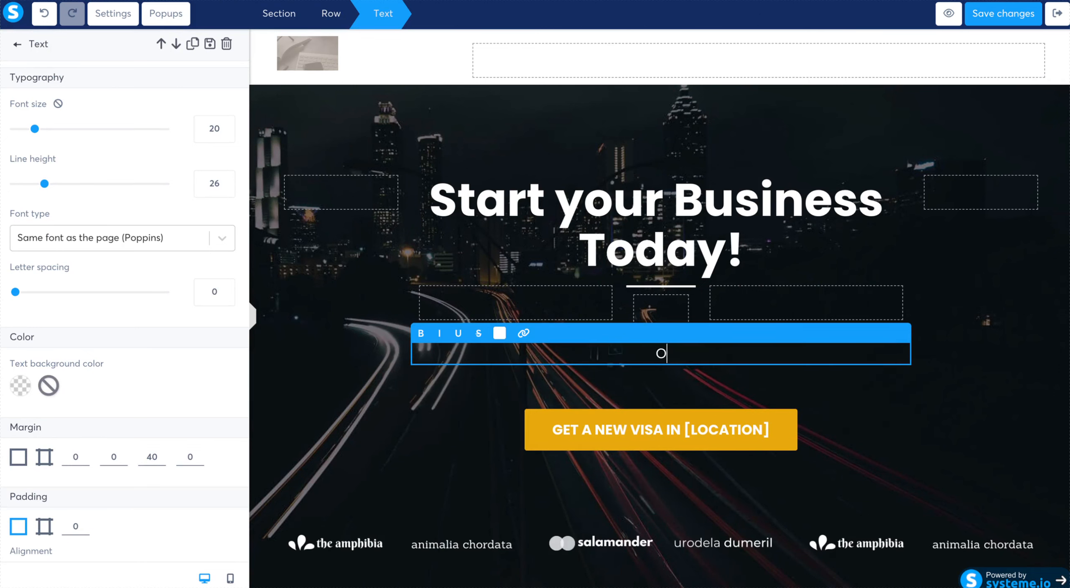
text(ur Mission)
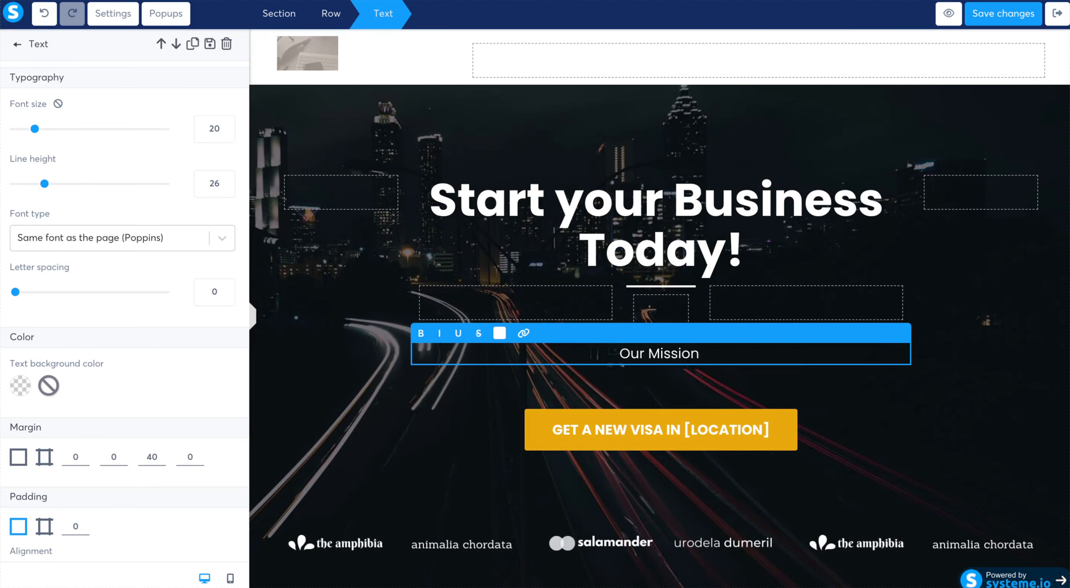
text( is to devele)
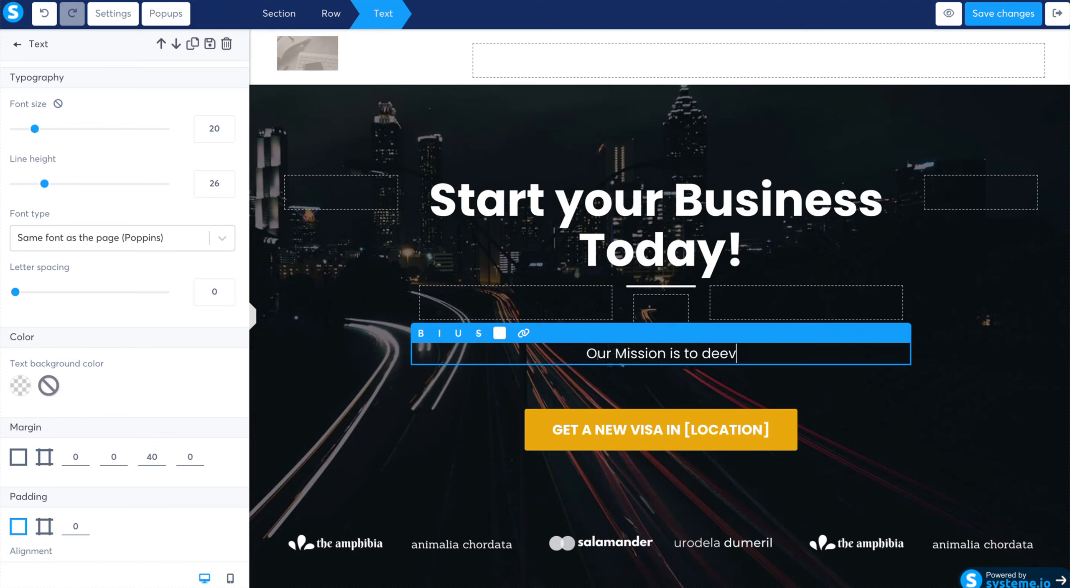
key(BackSpace)
text(op a )
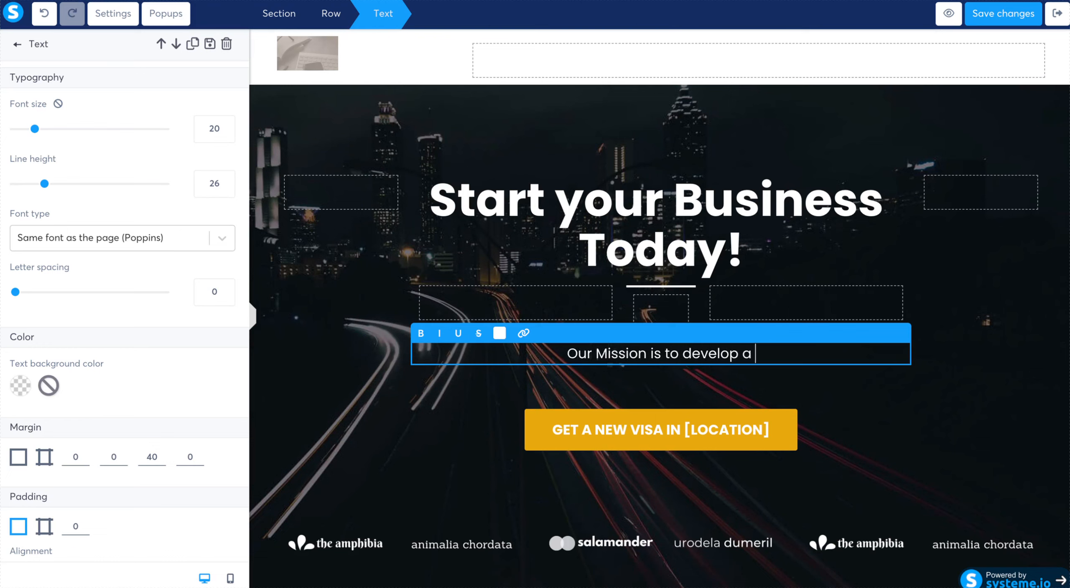
text(better e)
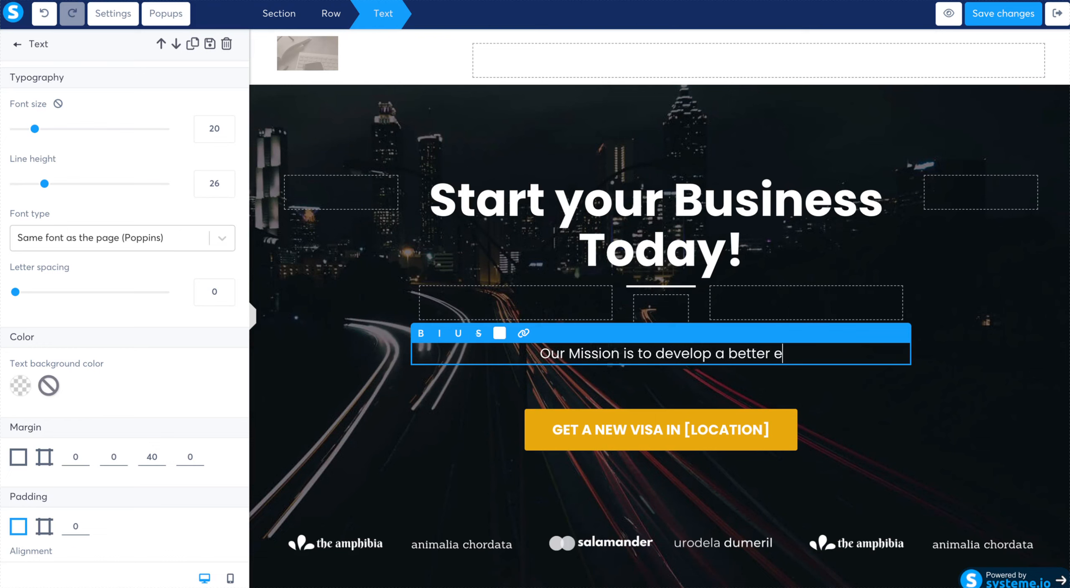
text(xperience fore)
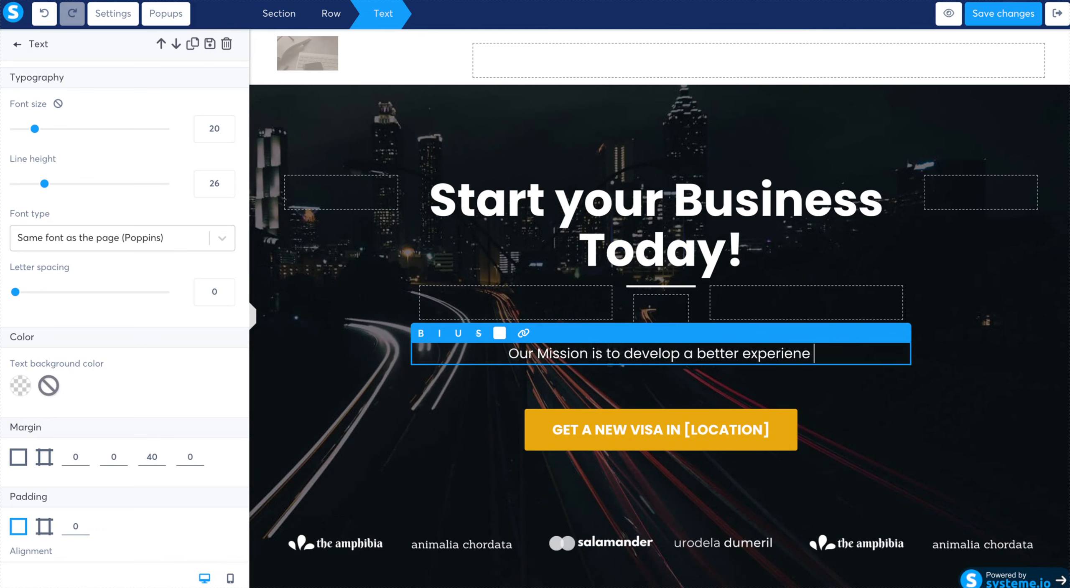
key(BackSpace)
key(BackSpace)
text(eve)
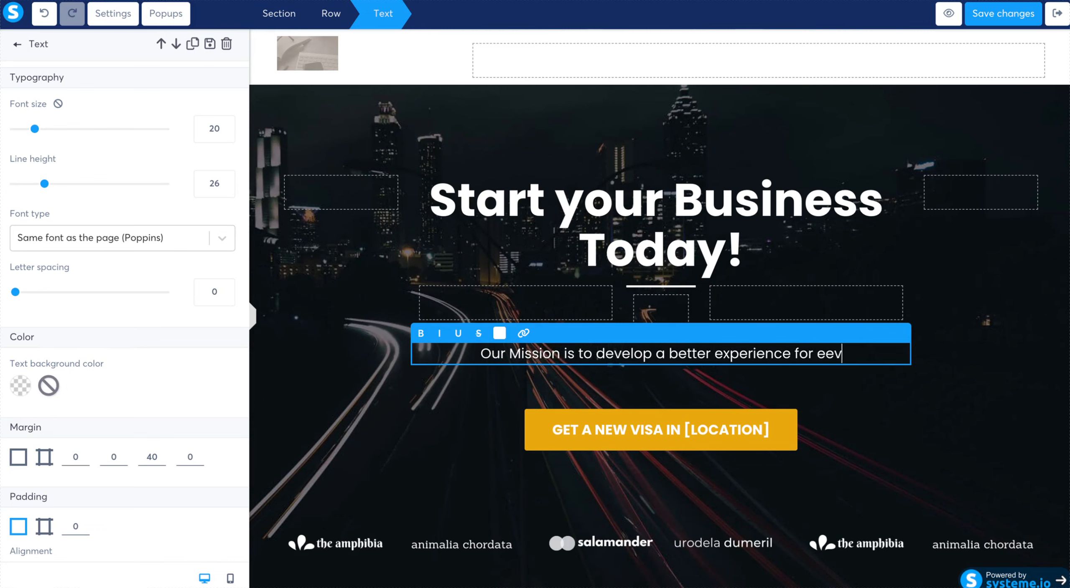
text(r)
key(BackSpace)
text(ryon)
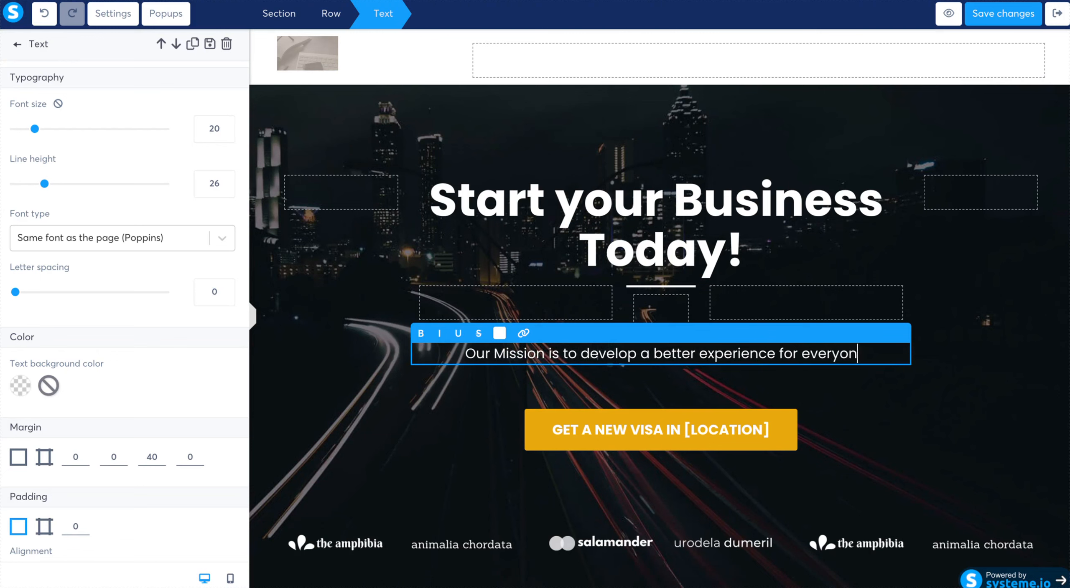
text(e we serve o)
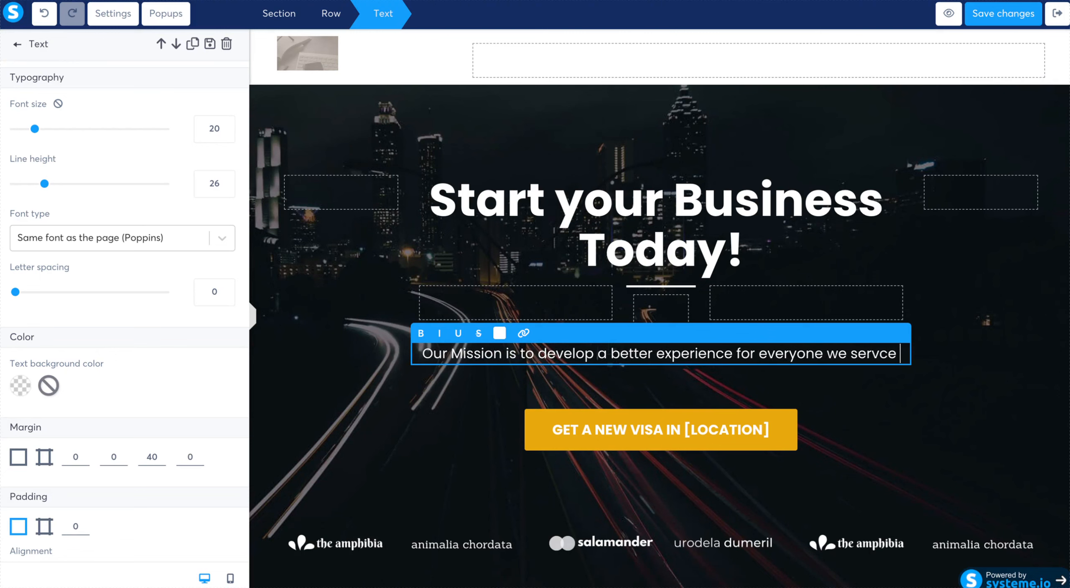
text(nline.)
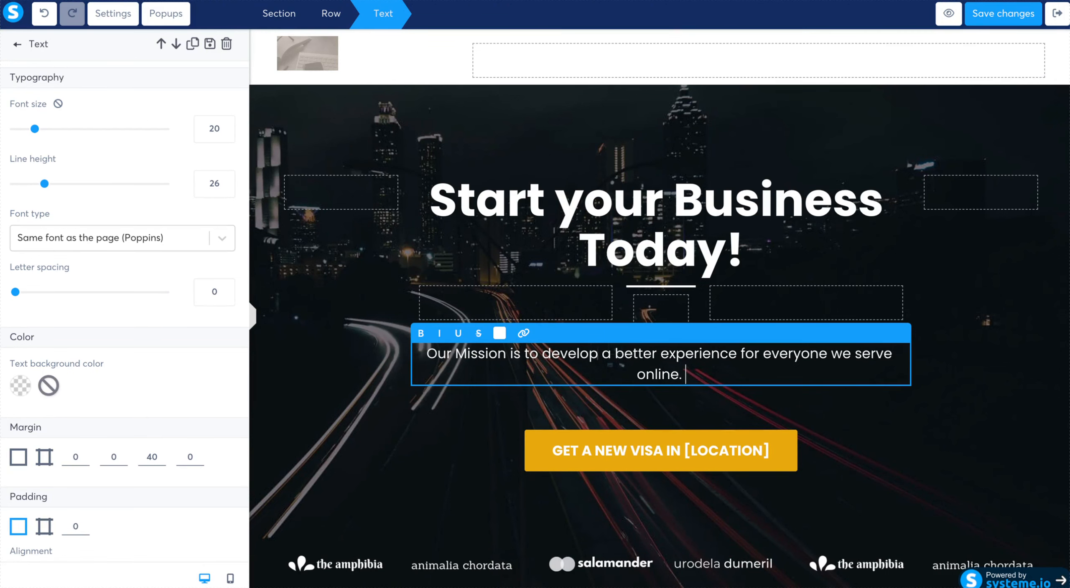
click(947, 500)
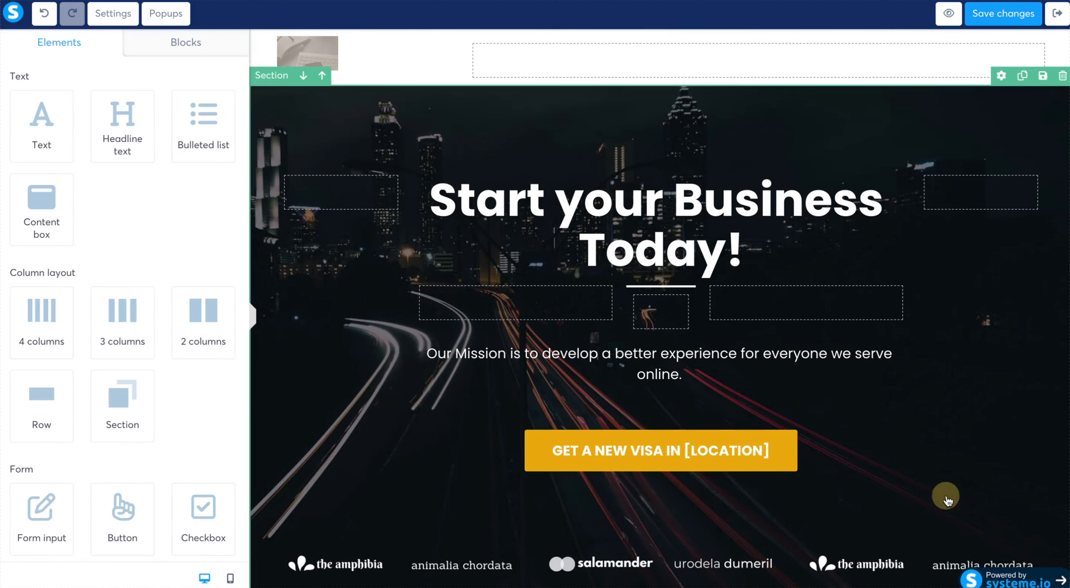
- Set the action of the yellow hero button to Next step URL
scroll(947, 500, down, 2)
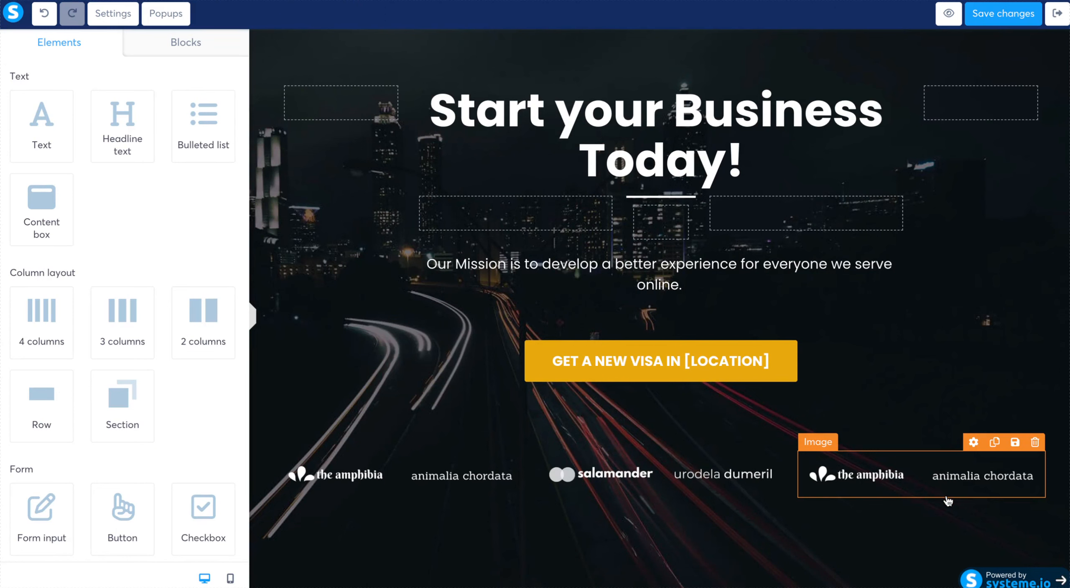
click(731, 360)
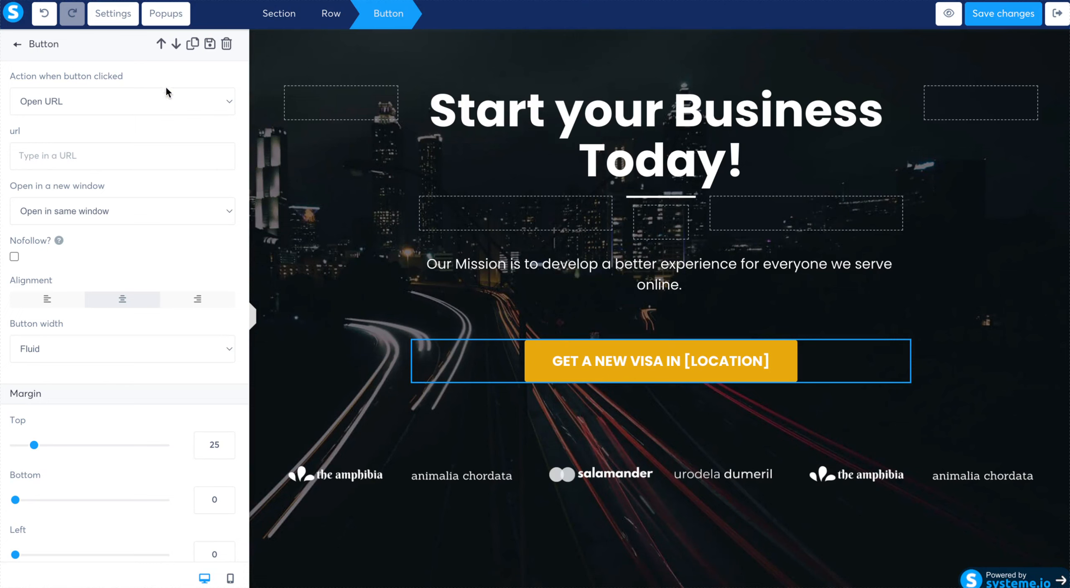
click(225, 102)
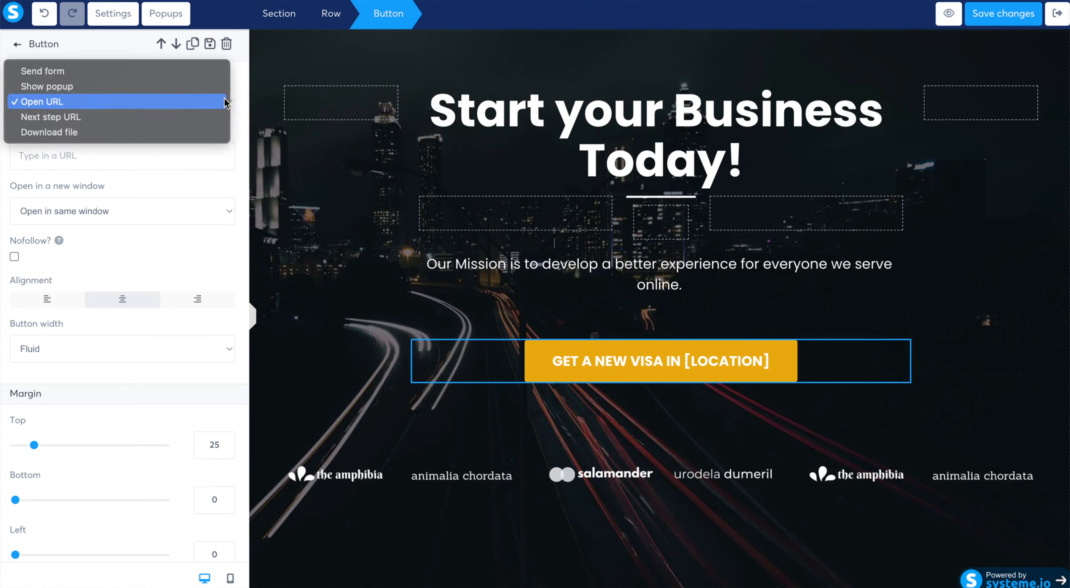
click(216, 117)
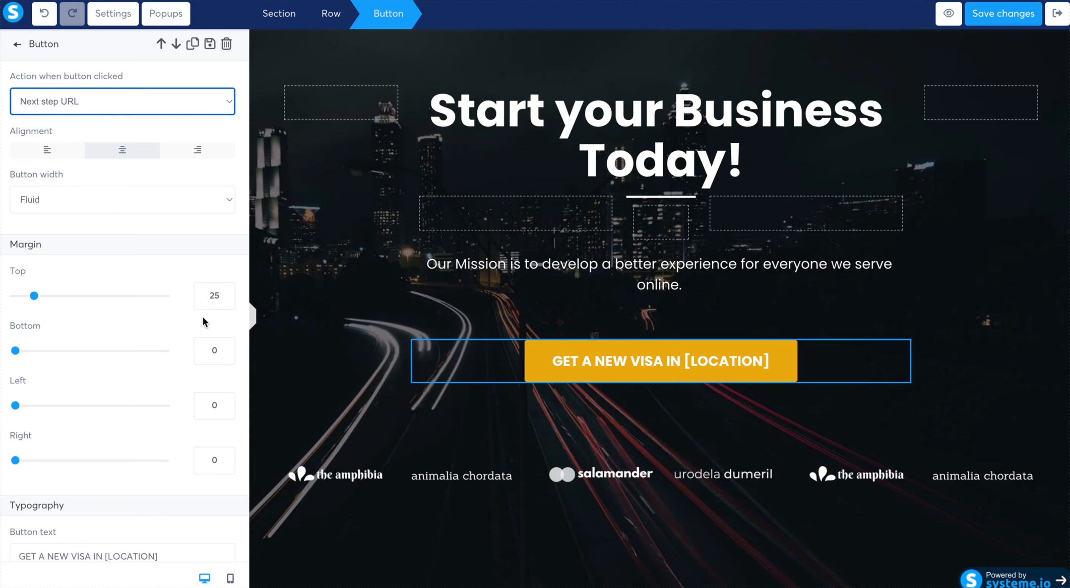
- Change the hero button's text to "START TODAY"
scroll(202, 315, down, 4)
scroll(202, 315, down, 2)
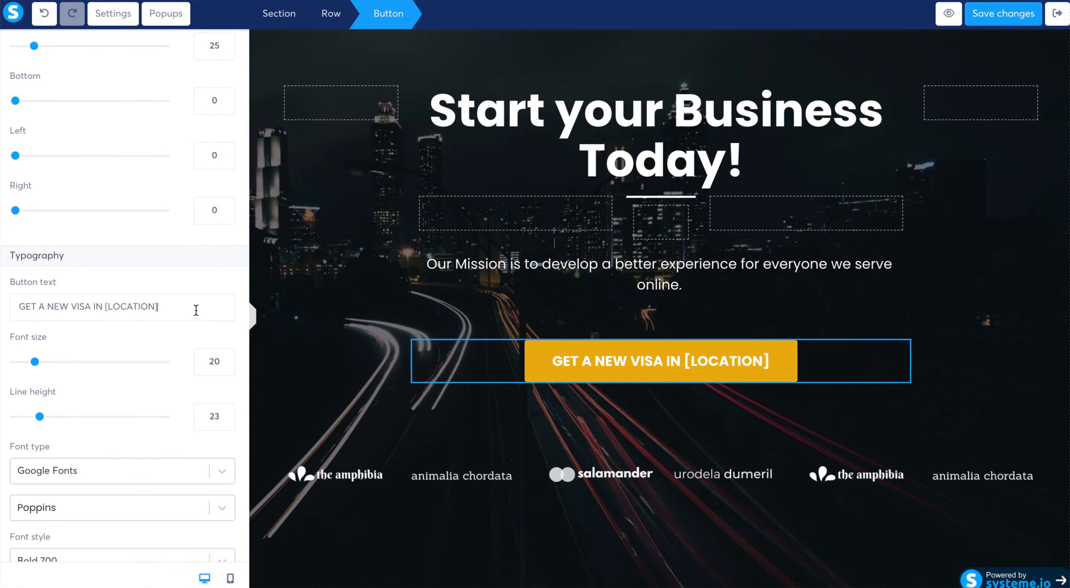
drag(196, 308, 18, 299)
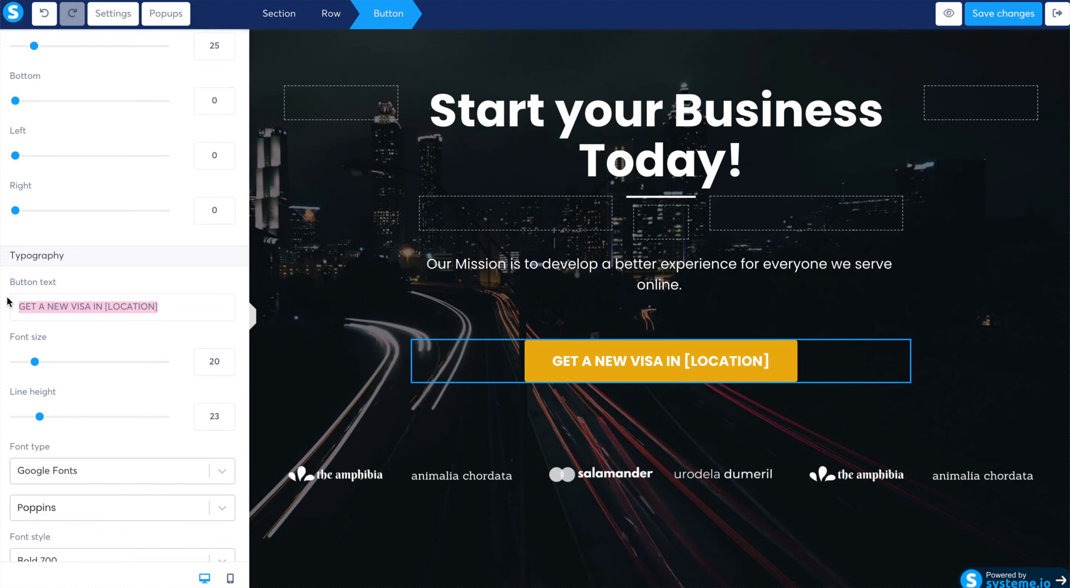
text(START TODAY)
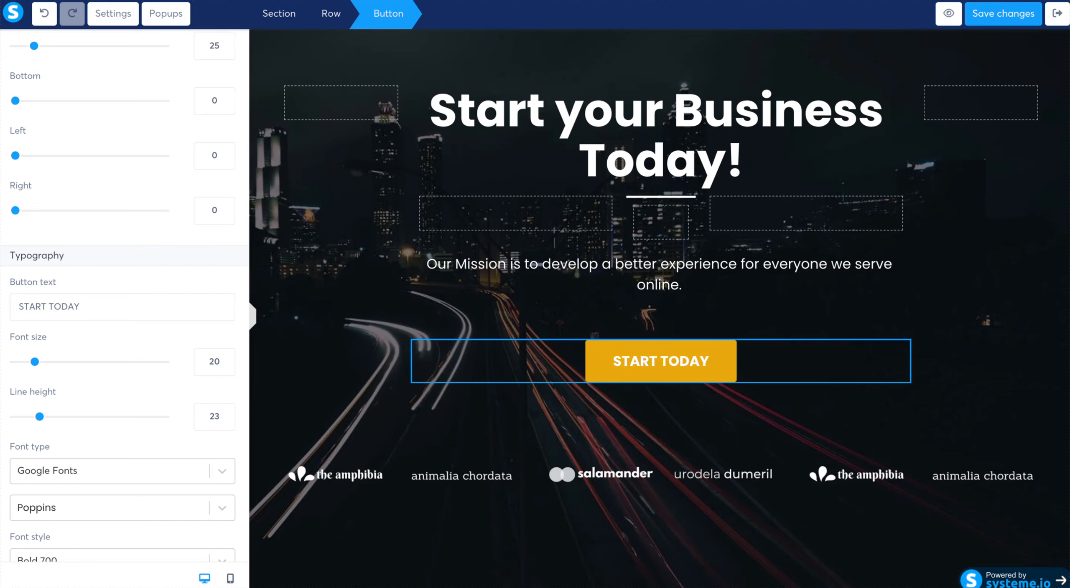
right_click(144, 372)
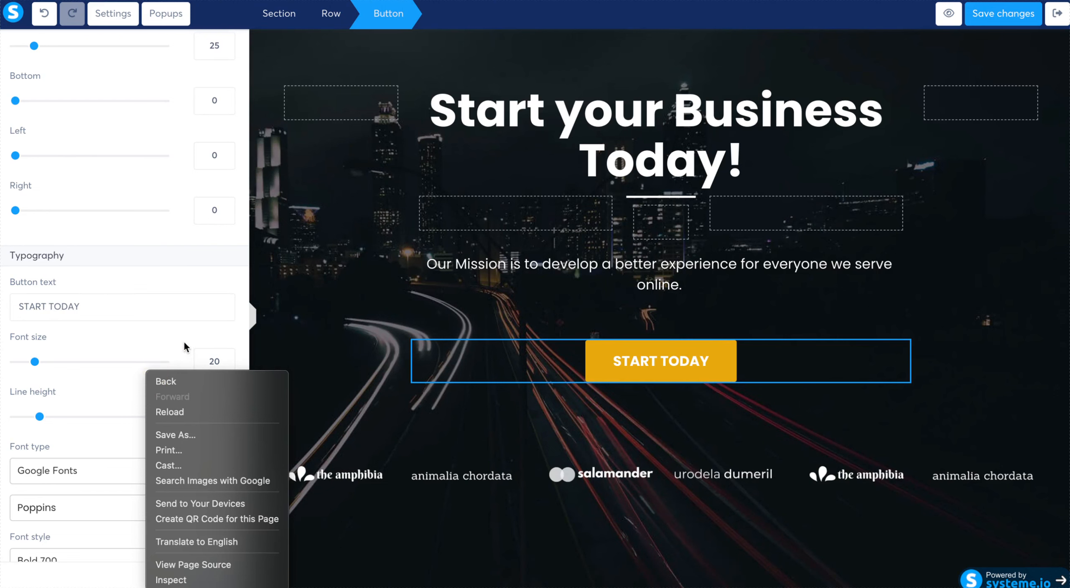
click(127, 462)
scroll(127, 462, down, 3)
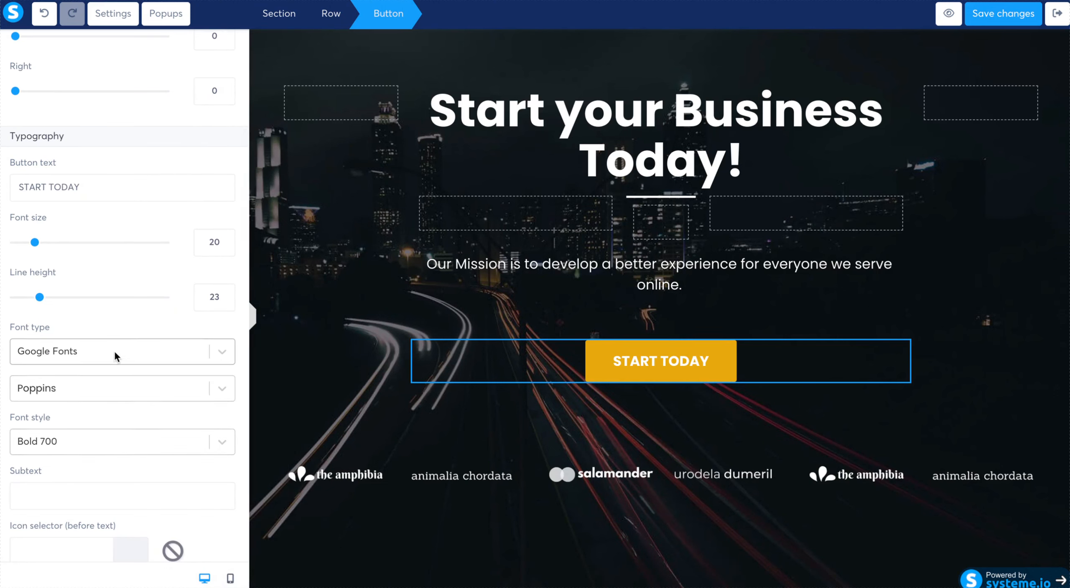
- Set the hero button's font to Lato and its background colour to red D0021B
click(115, 388)
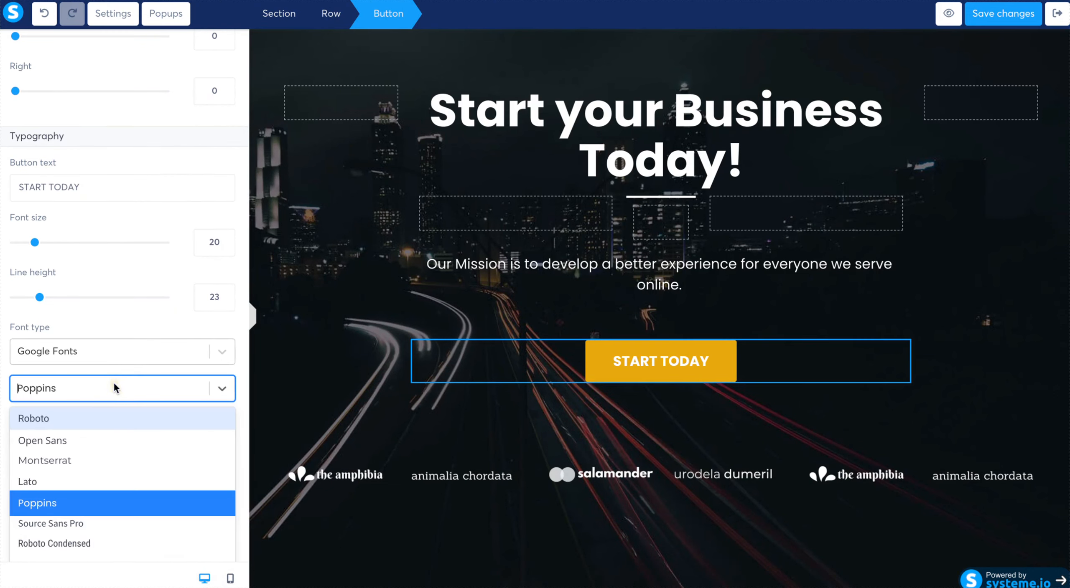
click(94, 481)
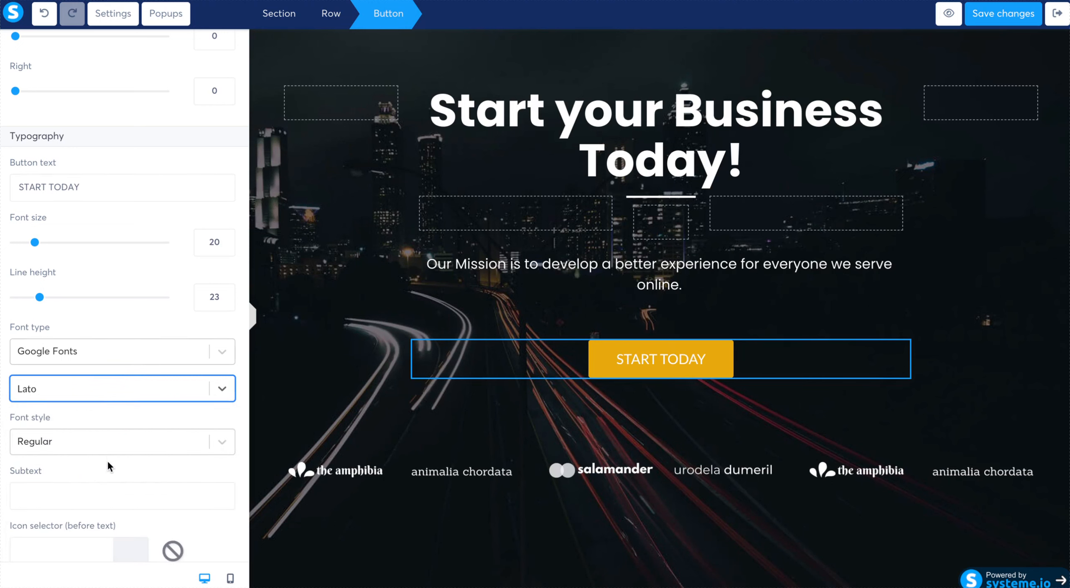
scroll(107, 460, down, 10)
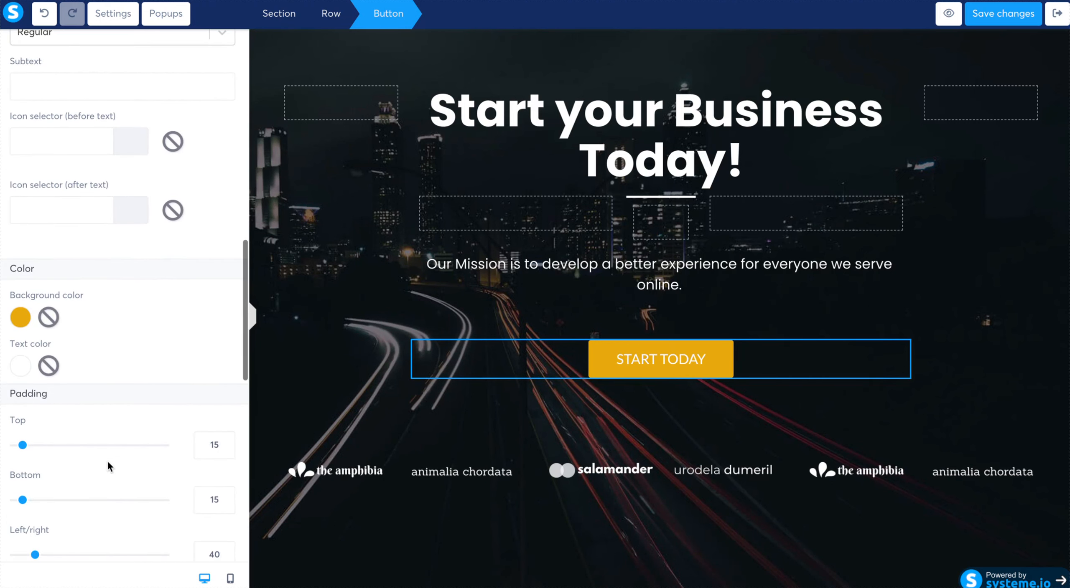
click(20, 317)
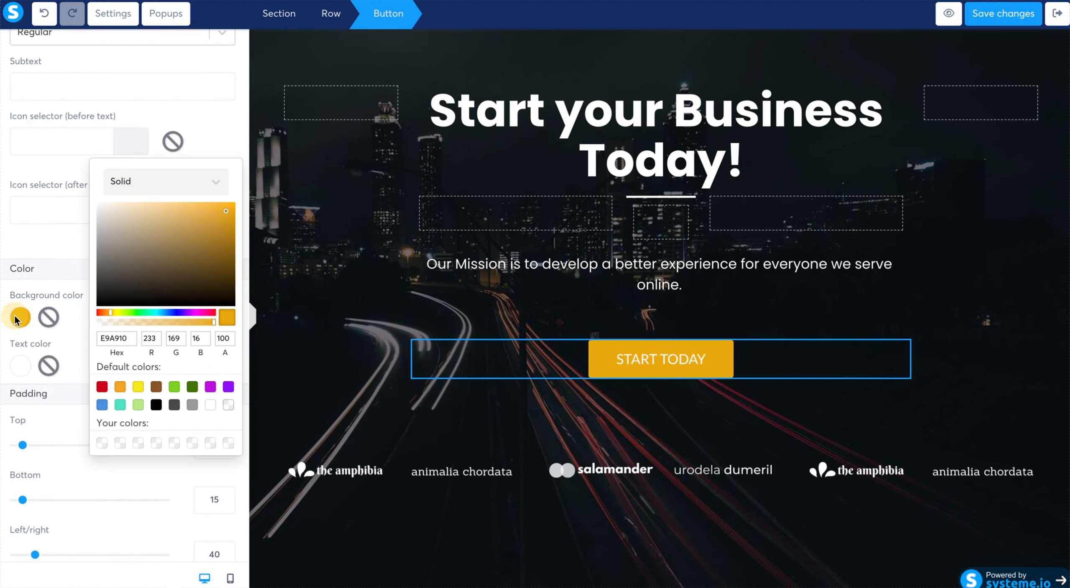
click(101, 388)
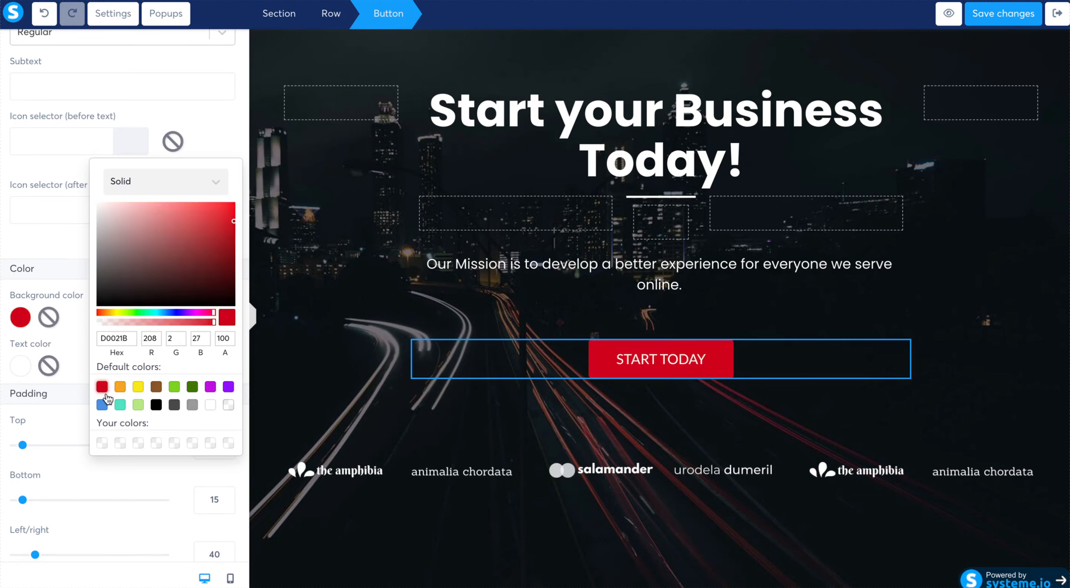
click(551, 496)
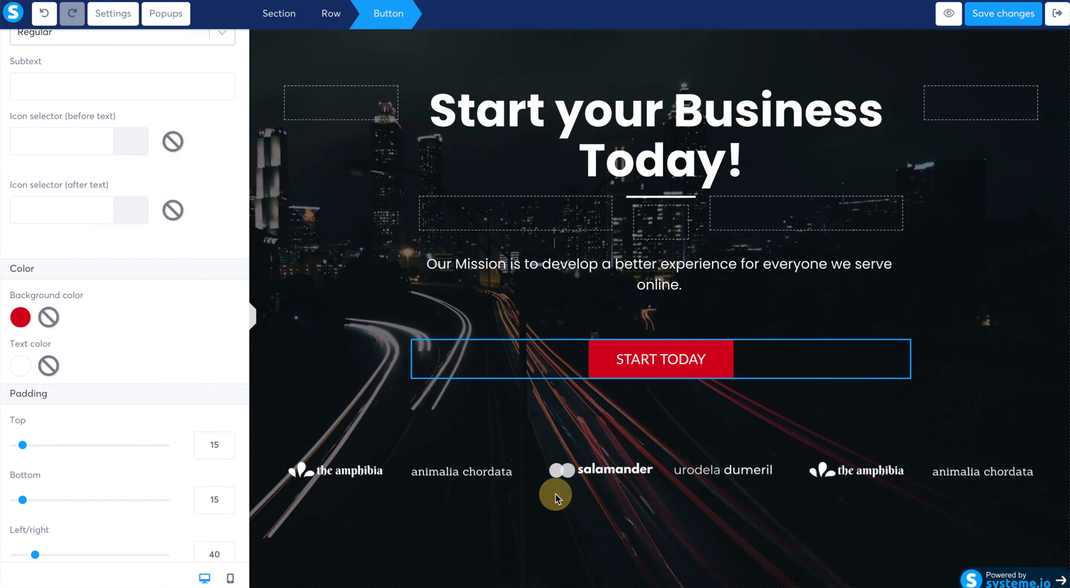
- Delete the three company logo images beneath the hero button
click(800, 476)
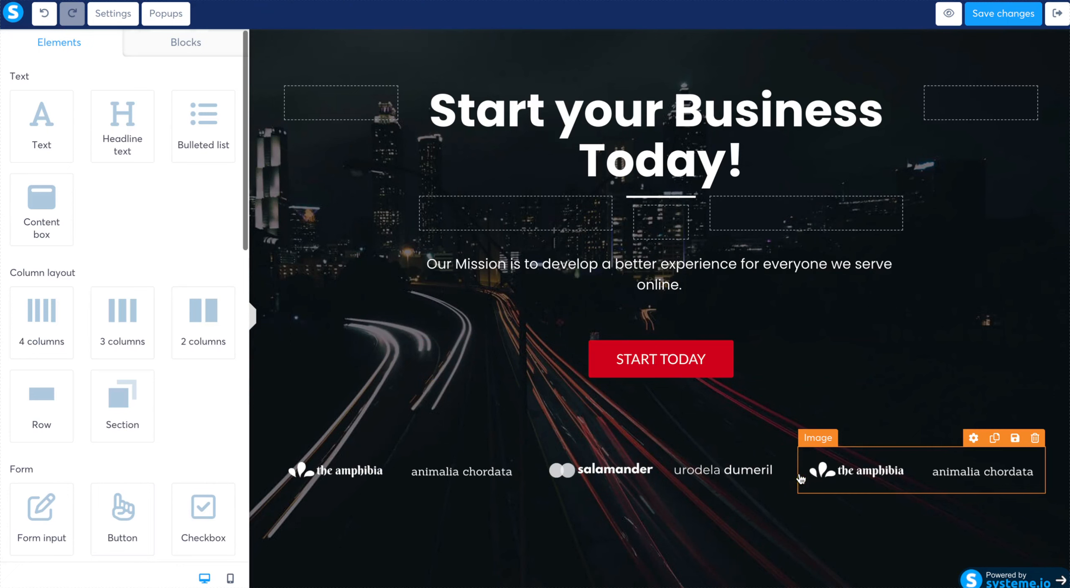
click(1034, 438)
click(639, 65)
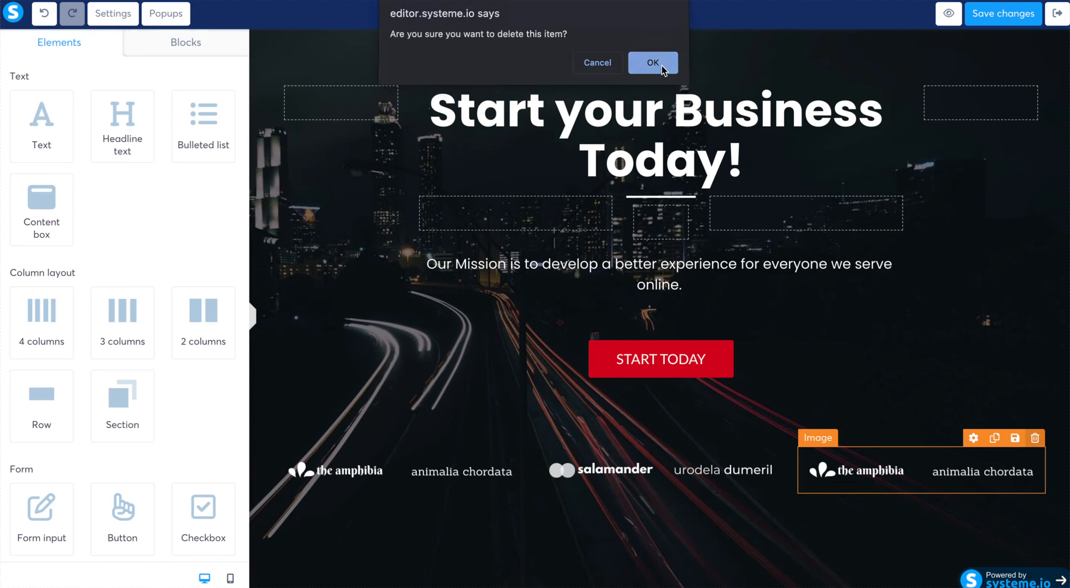
click(774, 438)
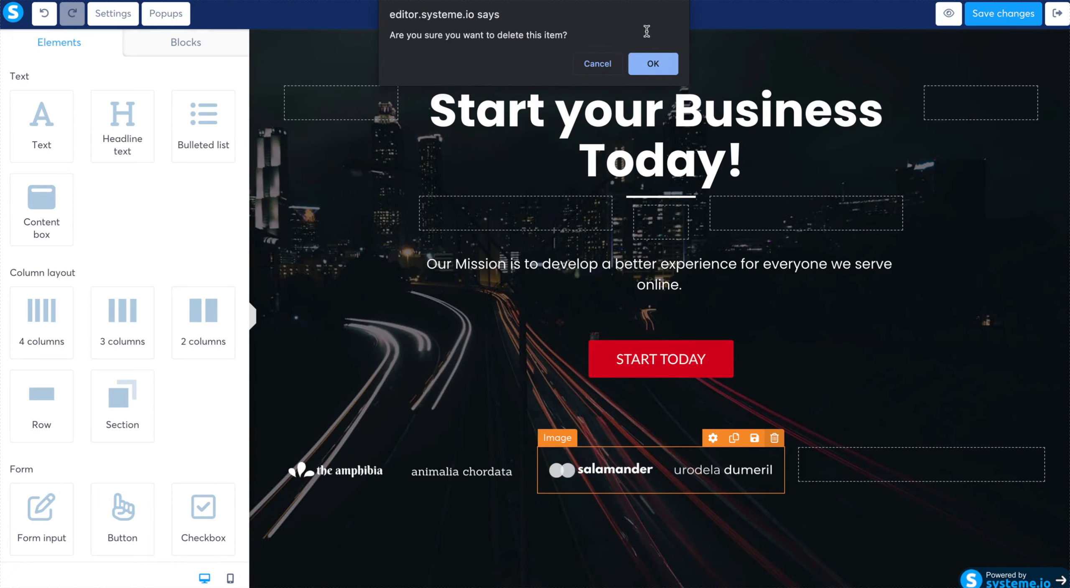
click(651, 66)
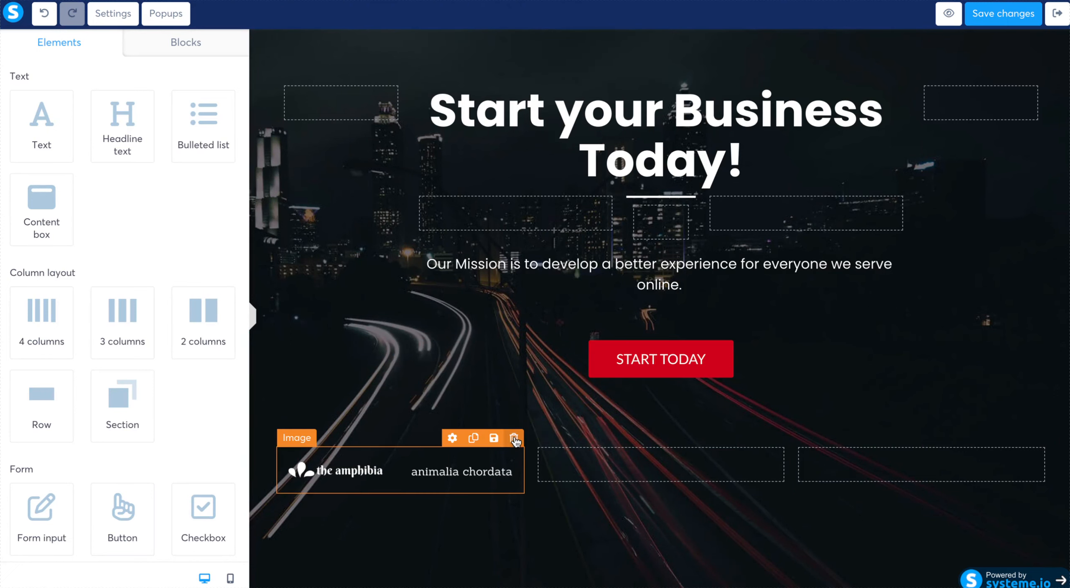
click(514, 438)
click(656, 66)
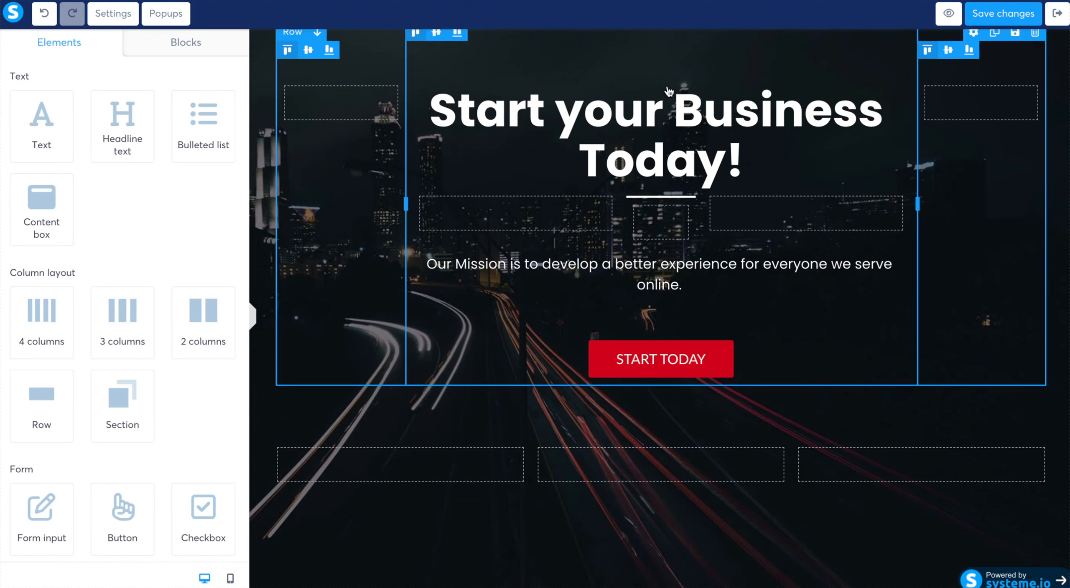
- Delete the empty three-column row beneath the hero button
mouse_move(959, 475)
click(1036, 431)
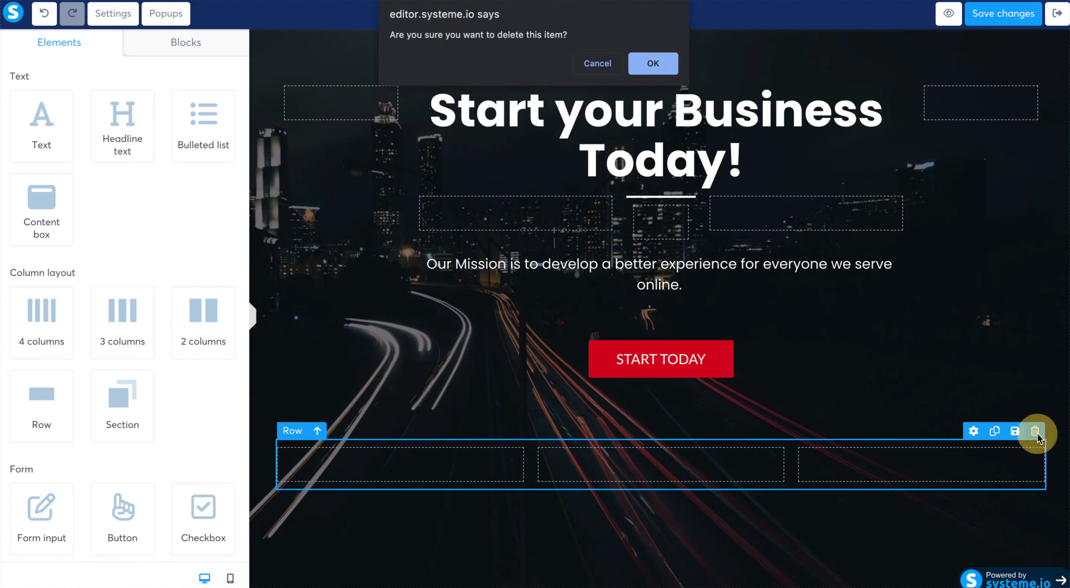
click(655, 66)
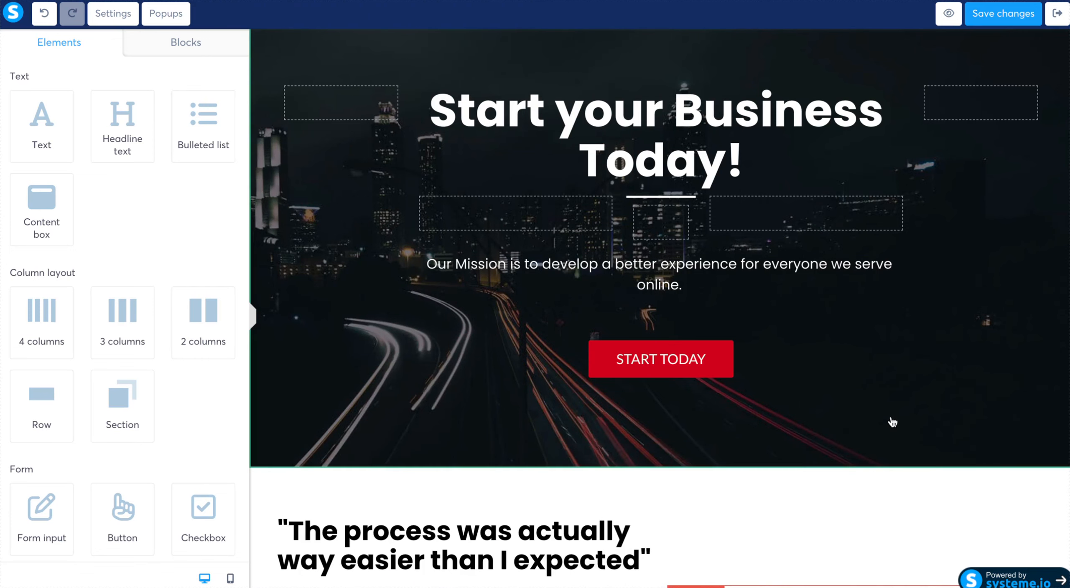
- Delete the desktop-only photo carousel beside the "The process was actually way easier than I expected" text
scroll(890, 423, up, 2)
scroll(893, 427, down, 1)
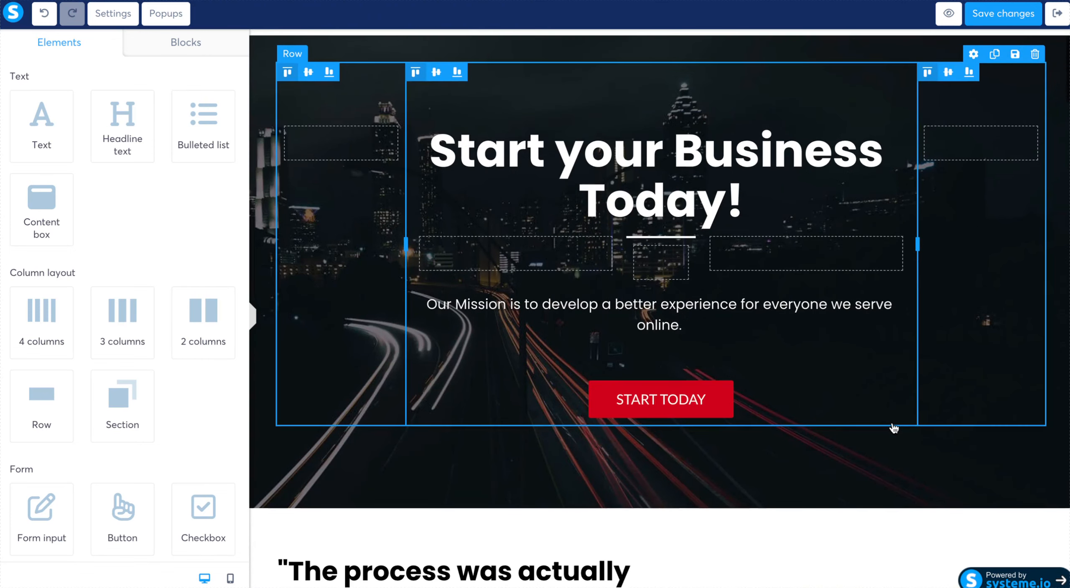
scroll(893, 429, down, 3)
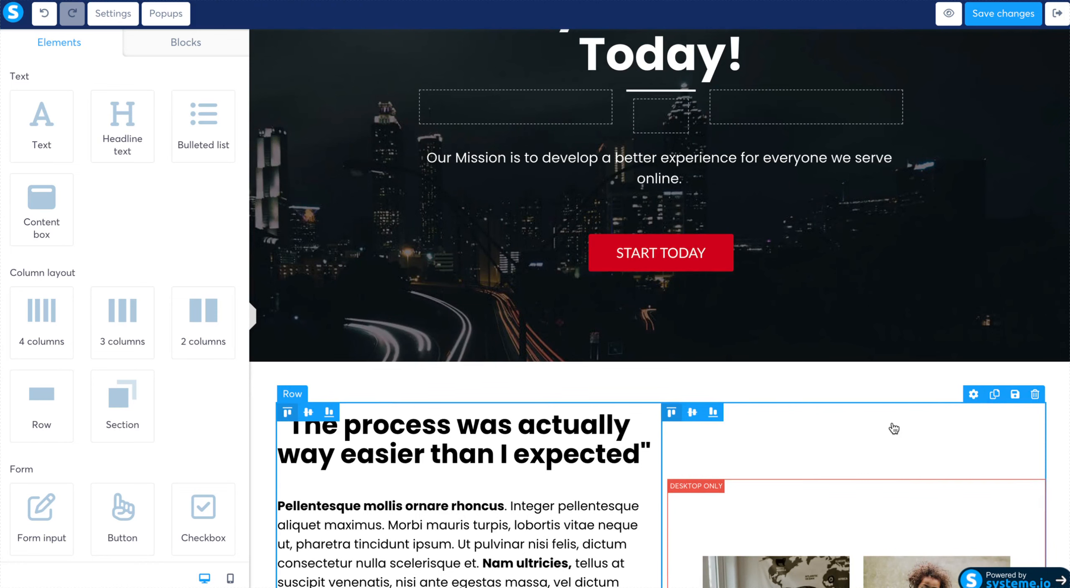
scroll(893, 428, down, 7)
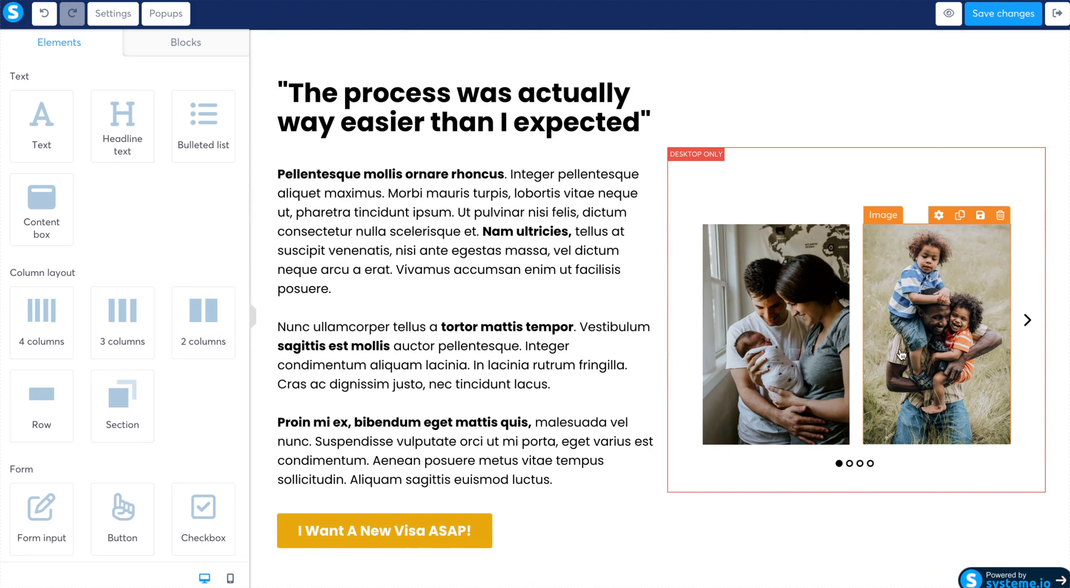
mouse_move(996, 187)
click(1035, 139)
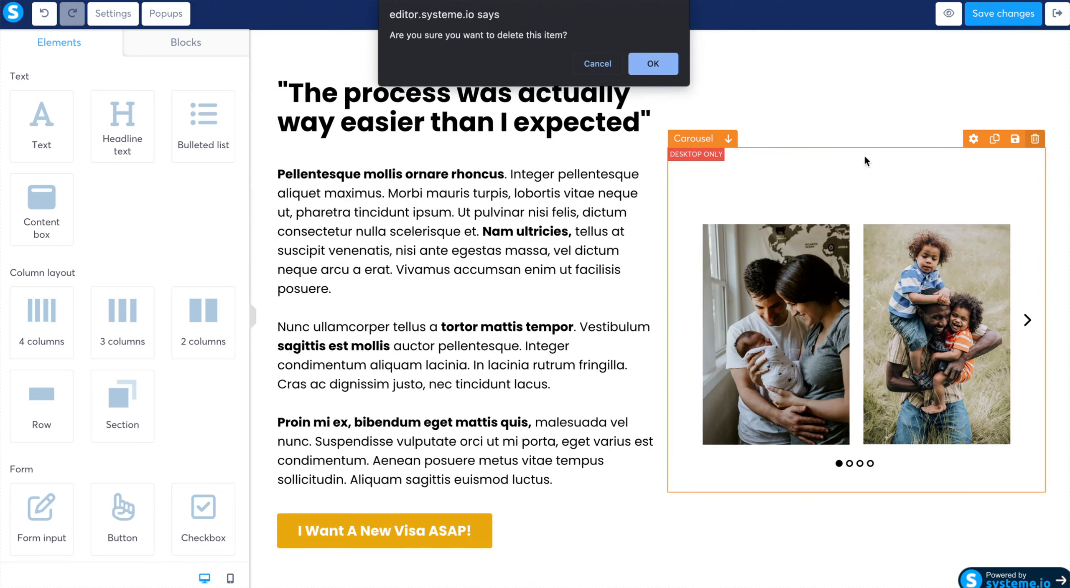
click(653, 64)
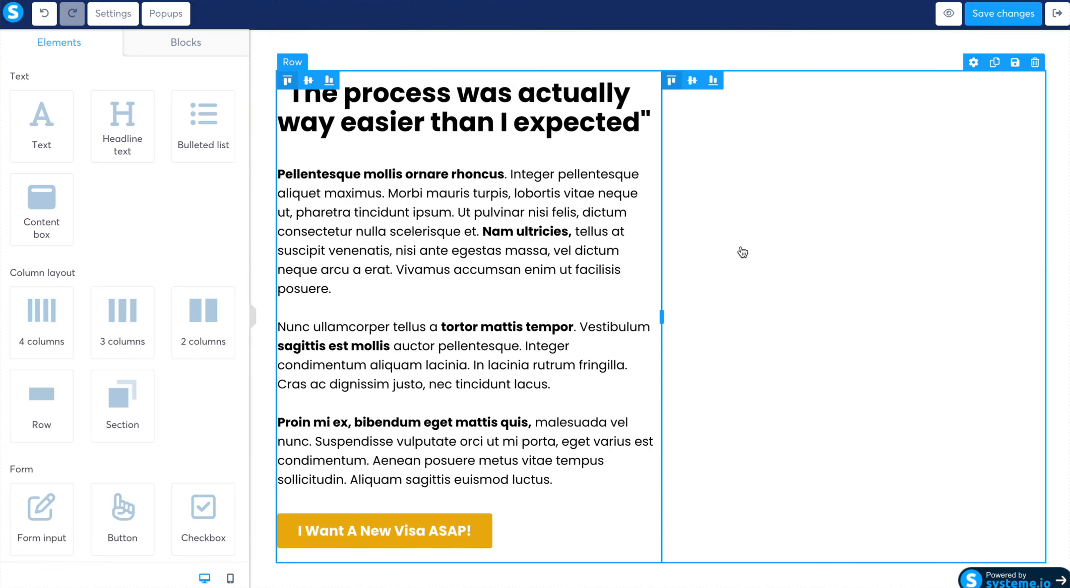
- Add a Video element above the "The process was actually way easier than I expected" row
scroll(172, 472, down, 6)
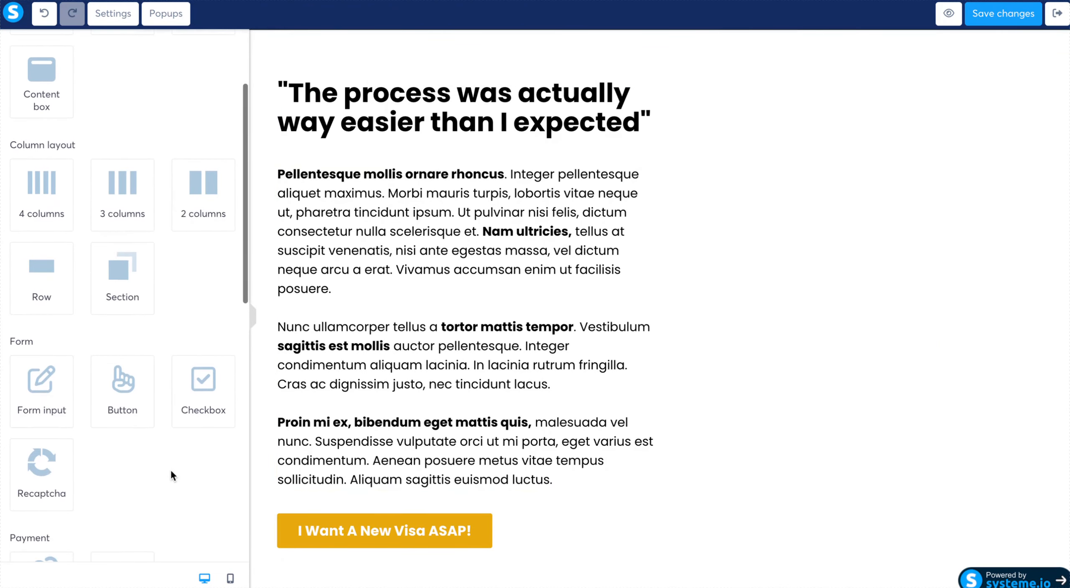
scroll(170, 469, down, 3)
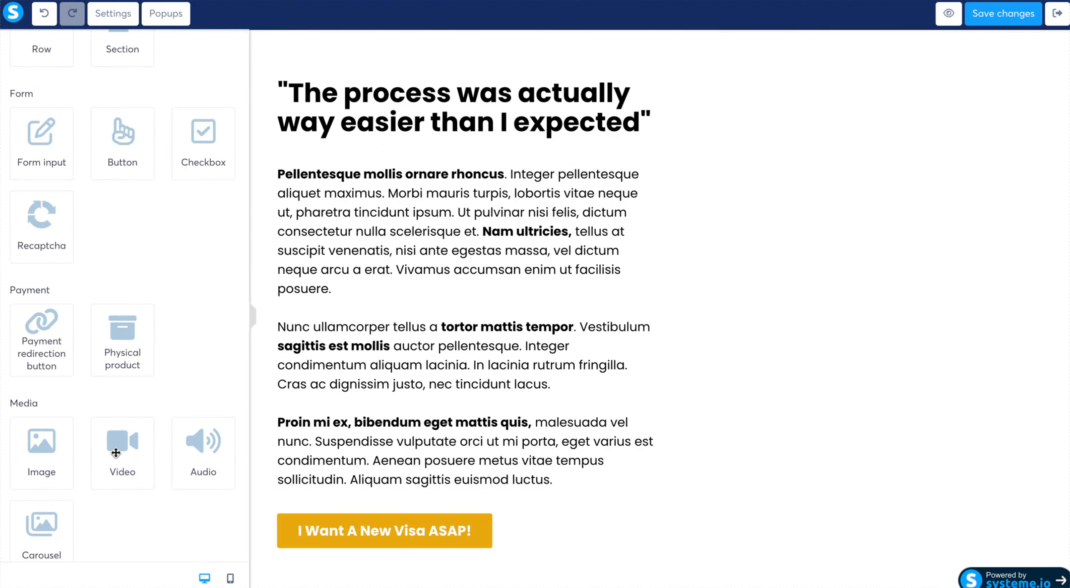
mouse_move(113, 452)
mouse_down()
mouse_move(479, 310)
mouse_move(667, 269)
mouse_move(745, 299)
mouse_up()
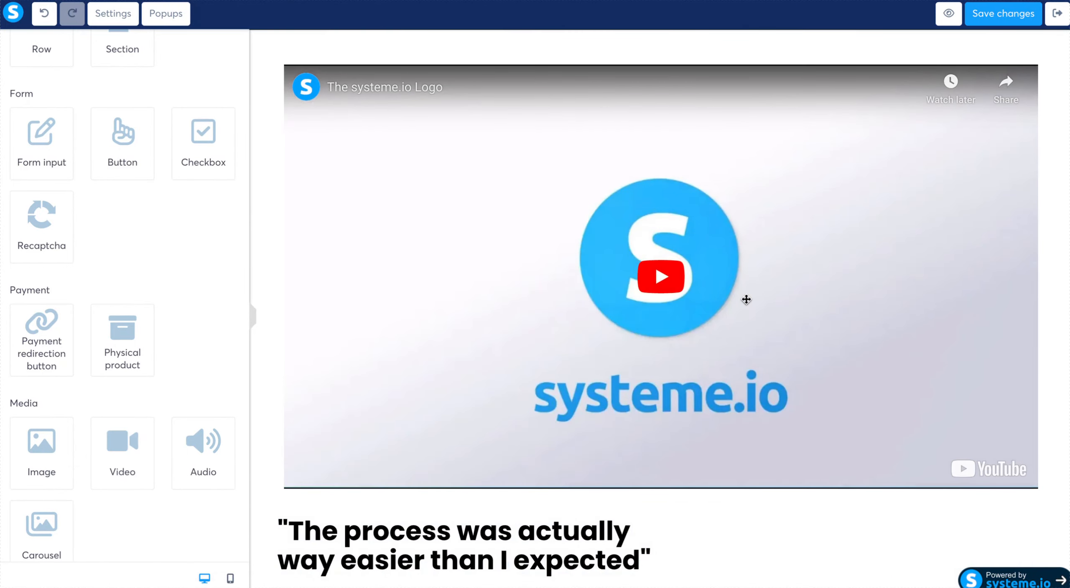
scroll(746, 300, up, 6)
scroll(746, 299, down, 5)
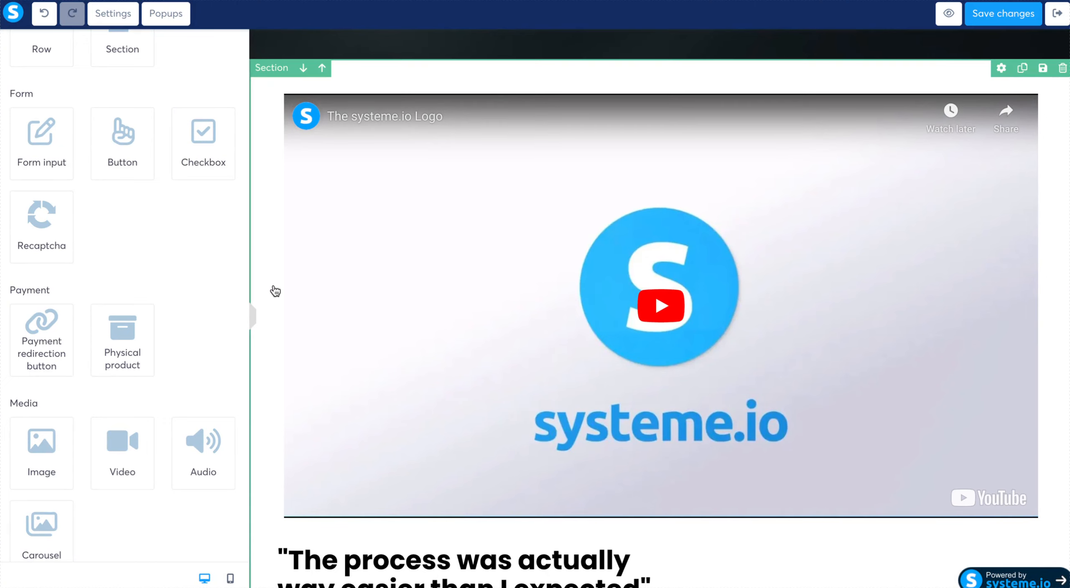
scroll(180, 239, up, 5)
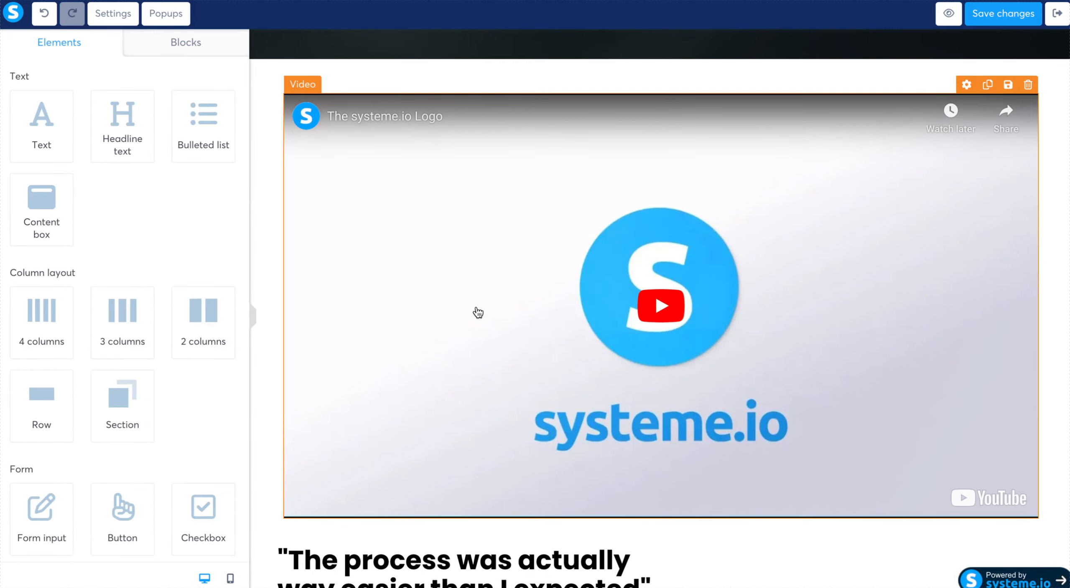
- Set the video type to Custom embed, then paste and save the Roadmap 2.0 Webinar embed code as its HTML
click(478, 313)
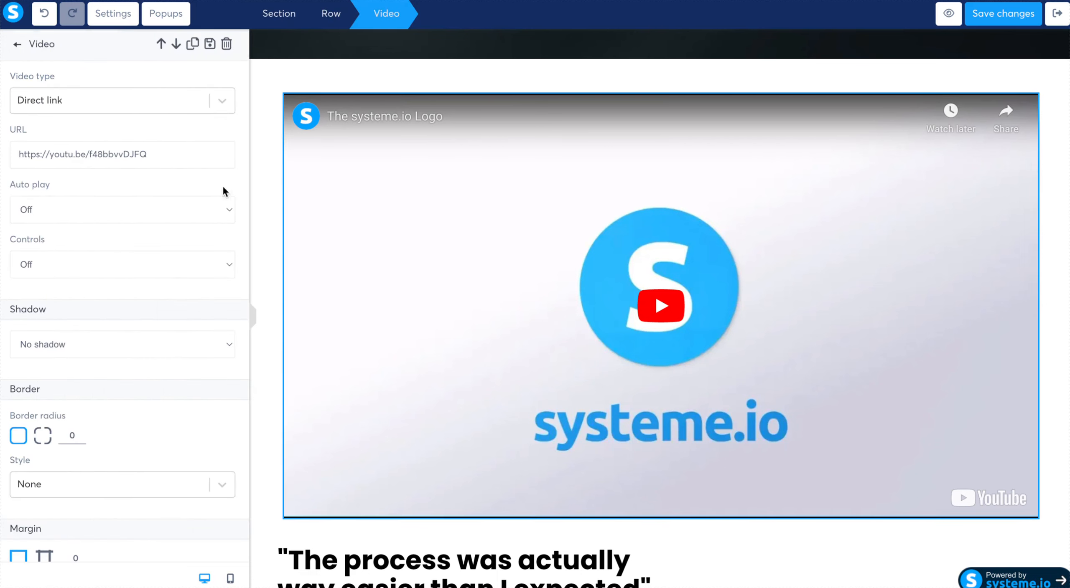
click(221, 102)
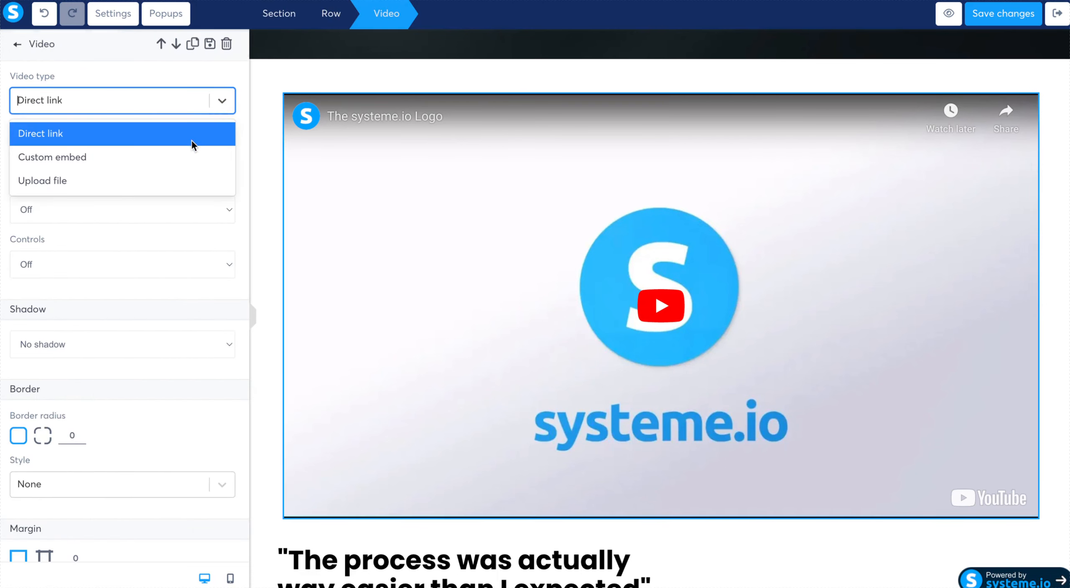
click(182, 161)
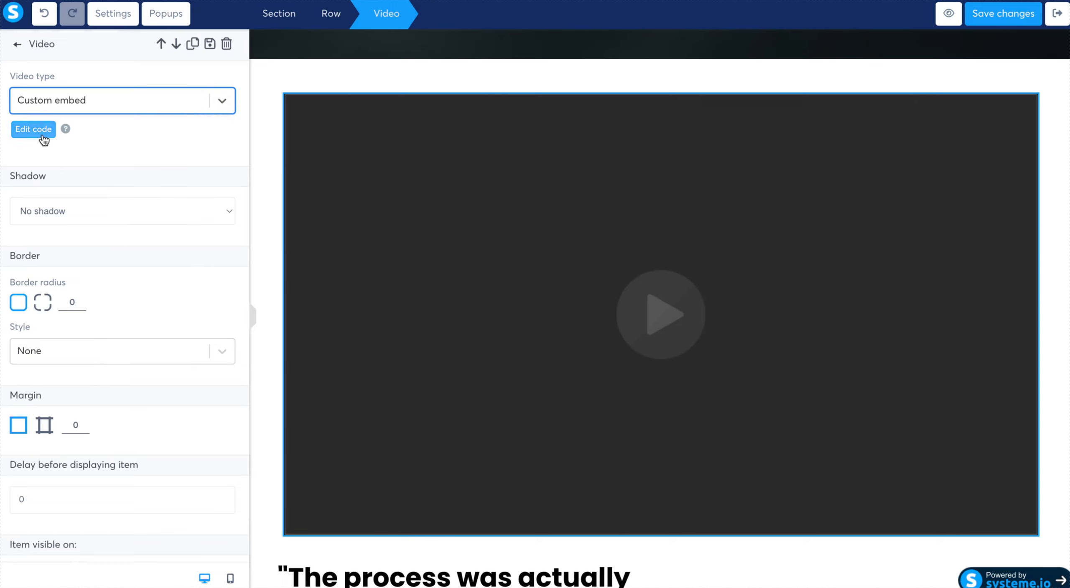
click(15, 224)
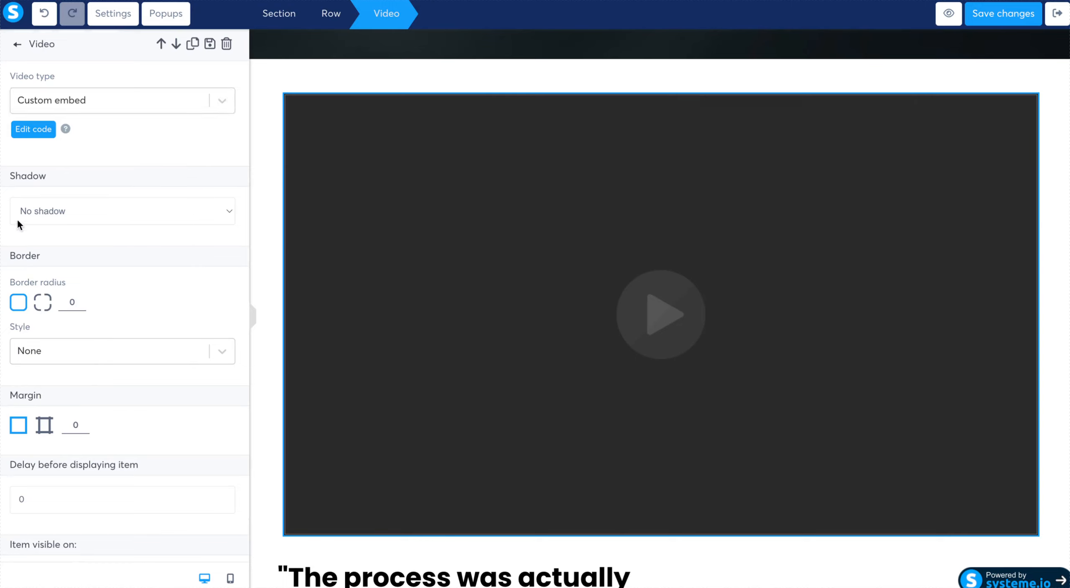
click(33, 129)
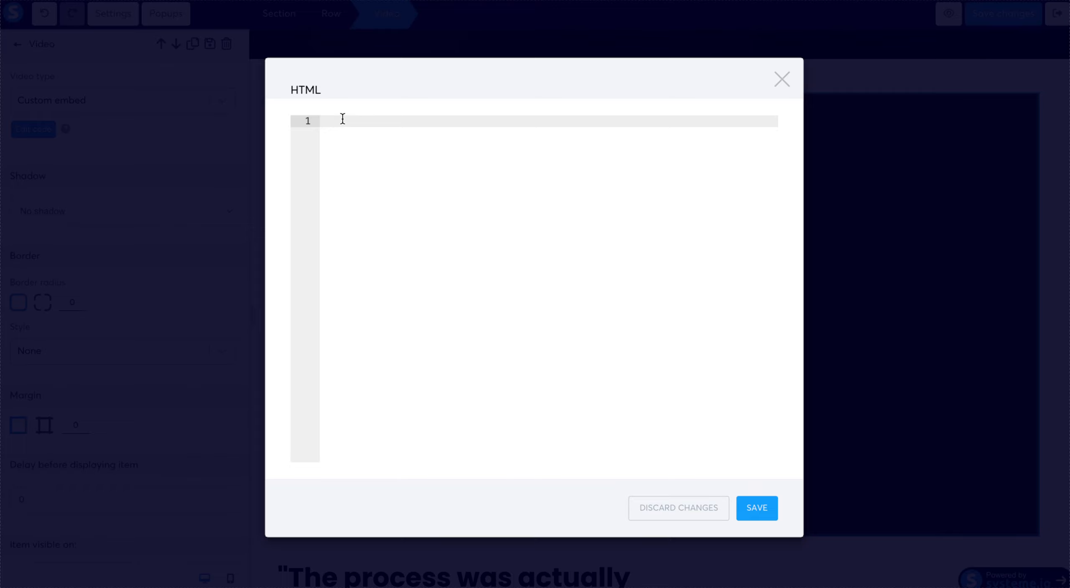
key(ctrl+v)
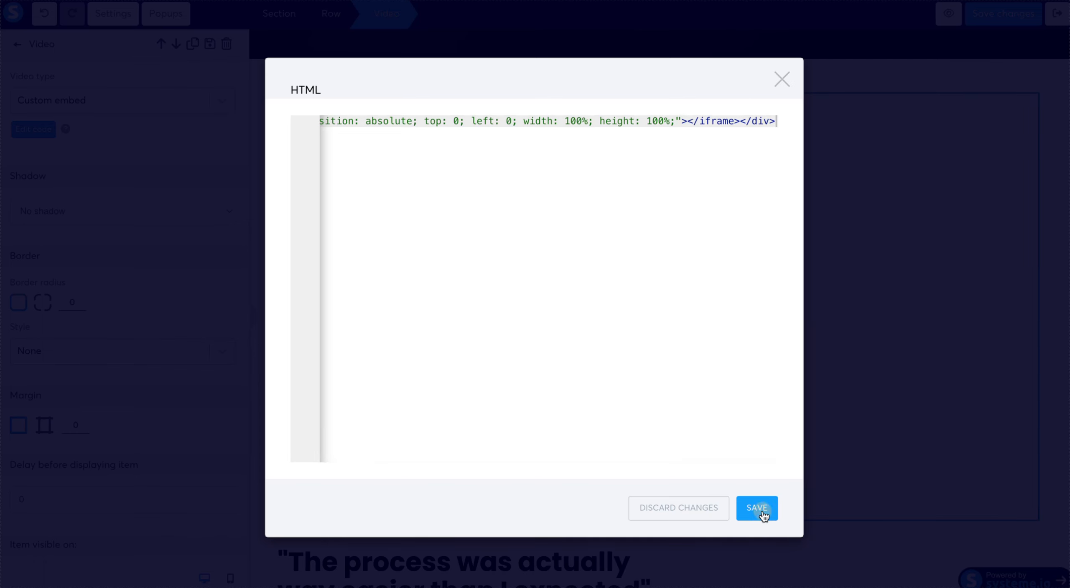
click(756, 509)
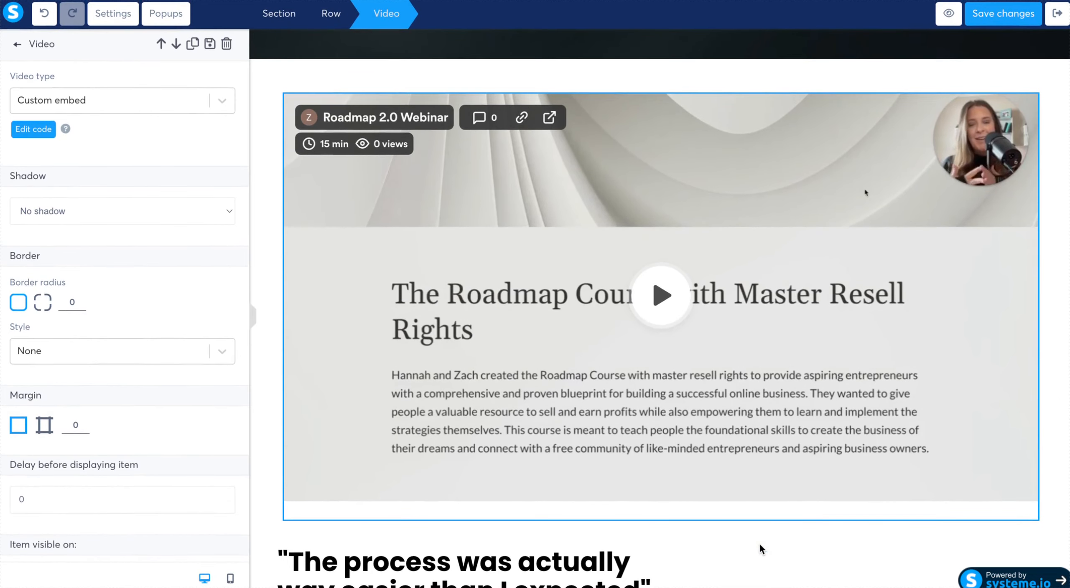
click(759, 541)
- Replace the "The process was actually way easier than I expected" headline below the video with "This product has changed my life."
scroll(760, 547, down, 5)
scroll(760, 552, down, 2)
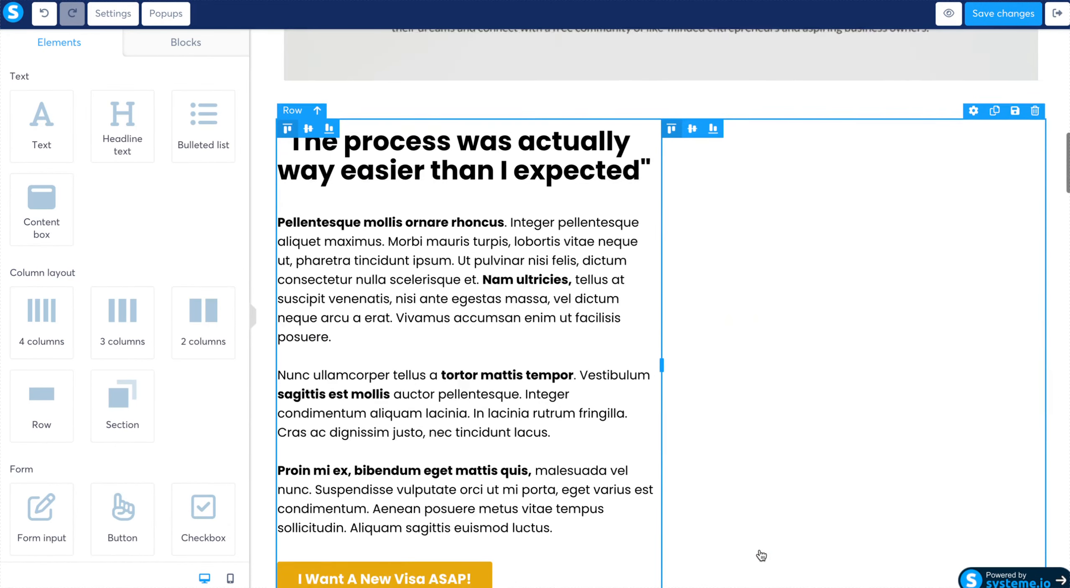
triple_click(517, 142)
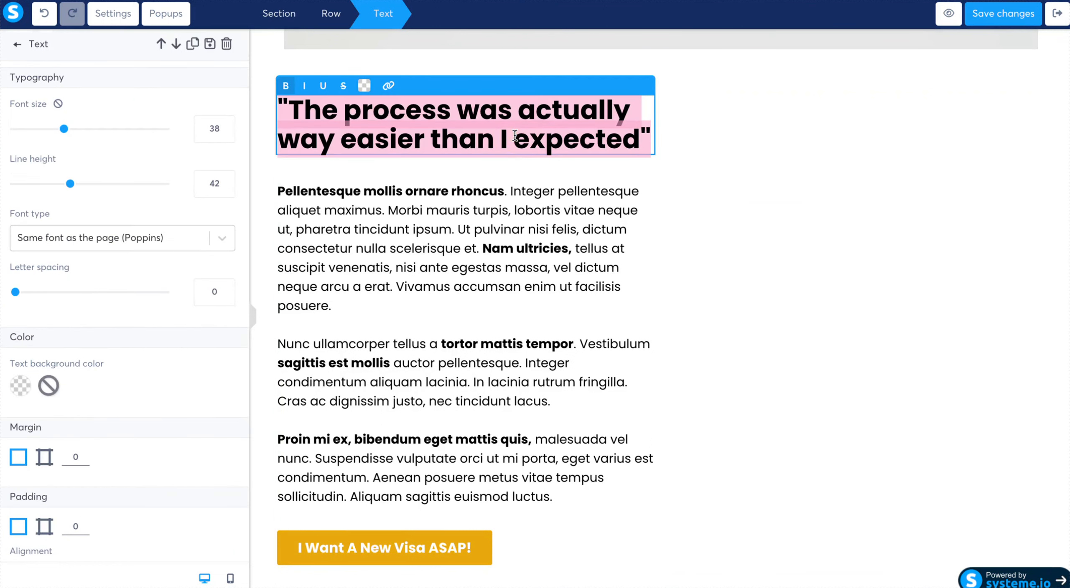
text(Ths)
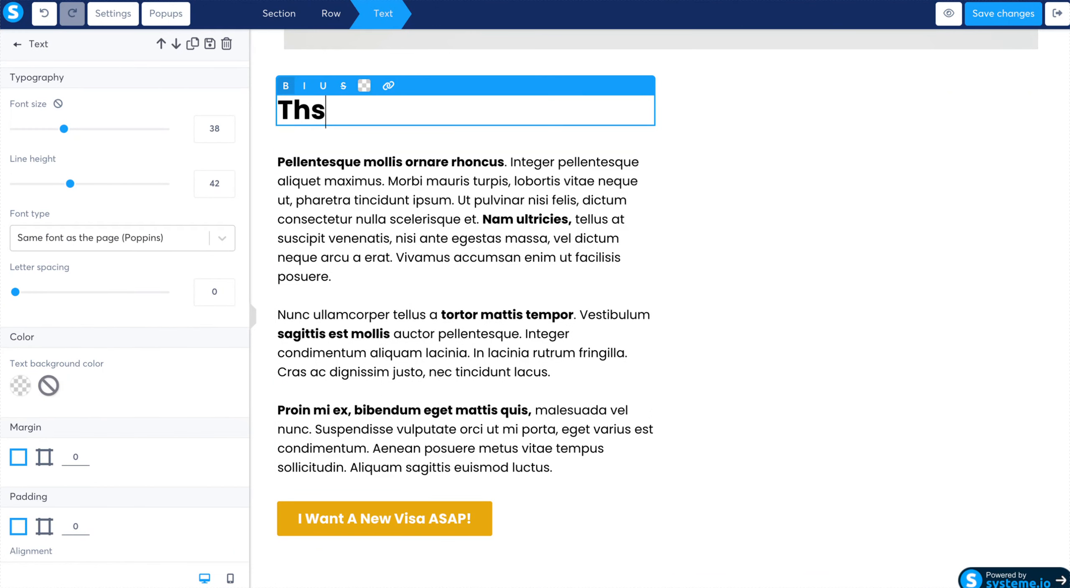
key(BackSpace)
text(is product)
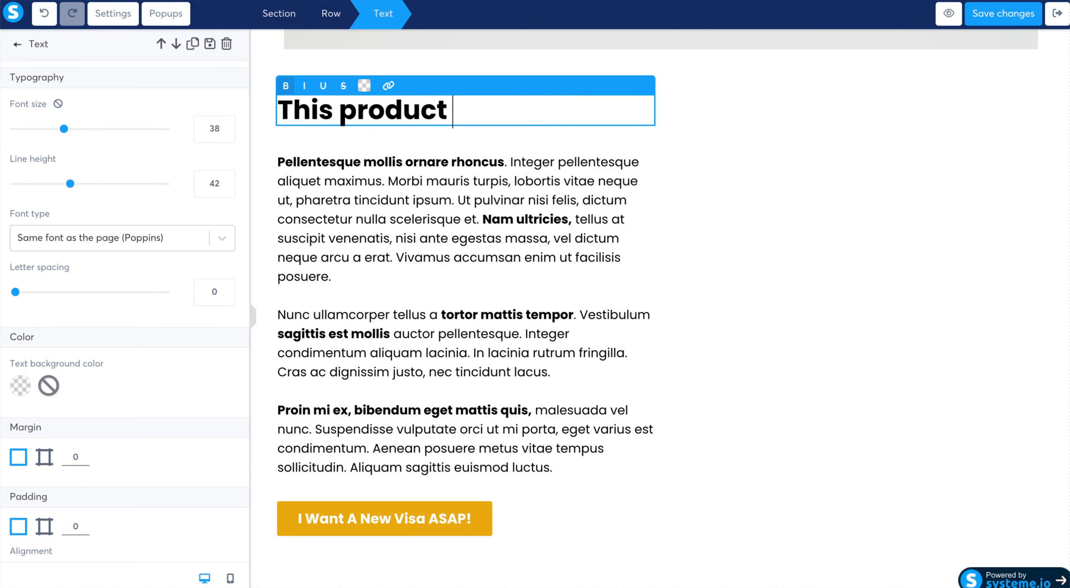
text(has changed)
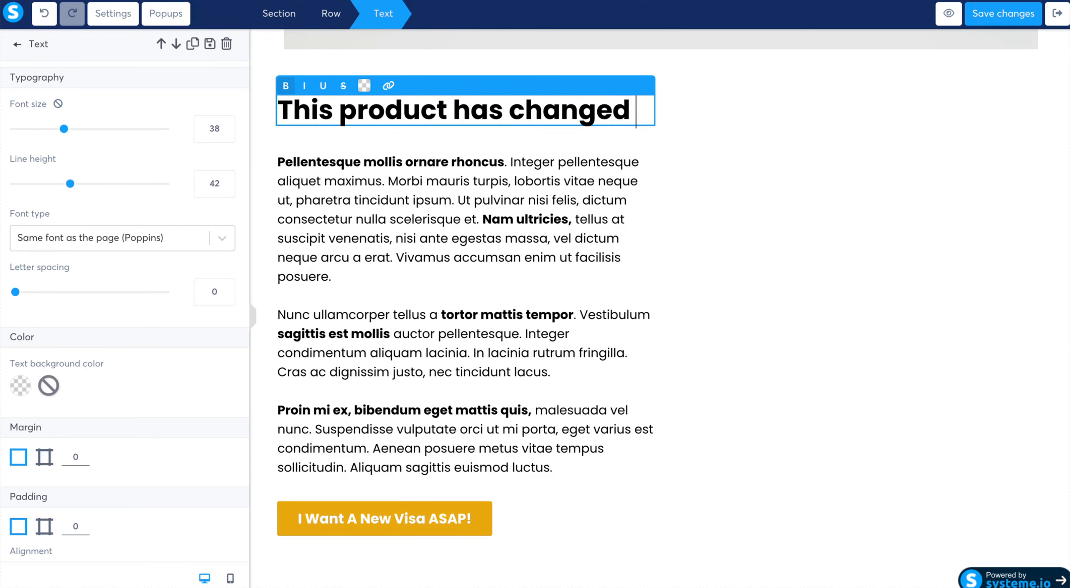
text( my life.)
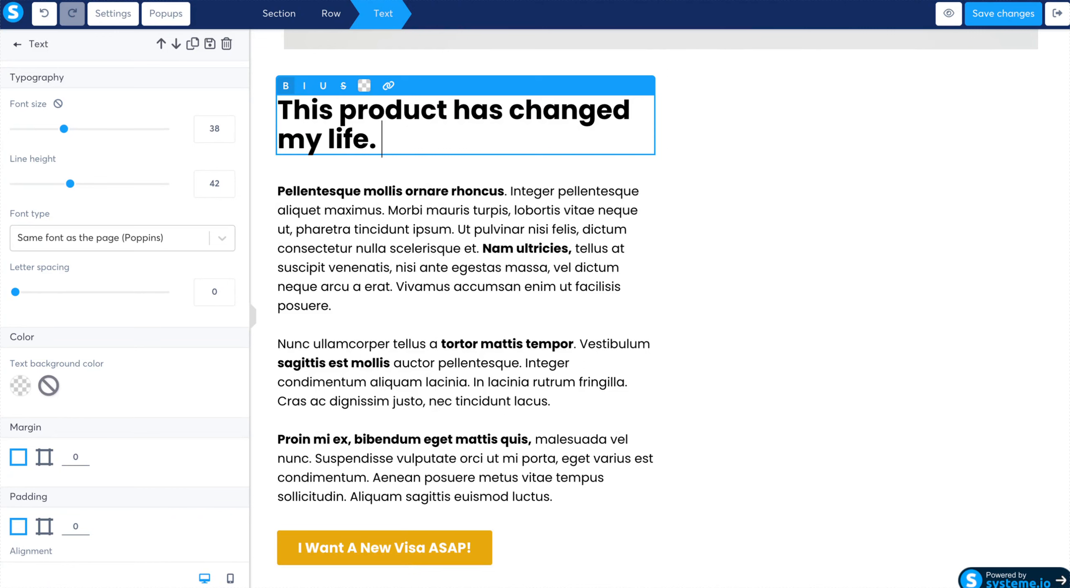
click(616, 327)
- Replace the placeholder paragraphs under the "This product has changed my life." headline with "When I was lost and confused", followed by blank lines
scroll(585, 376, down, 2)
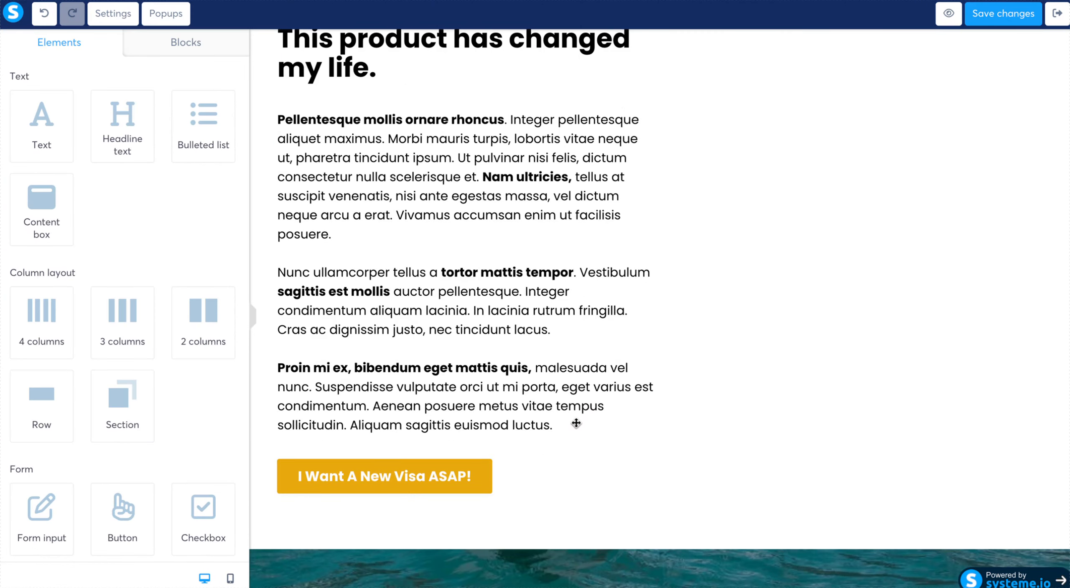
click(555, 427)
click(411, 367)
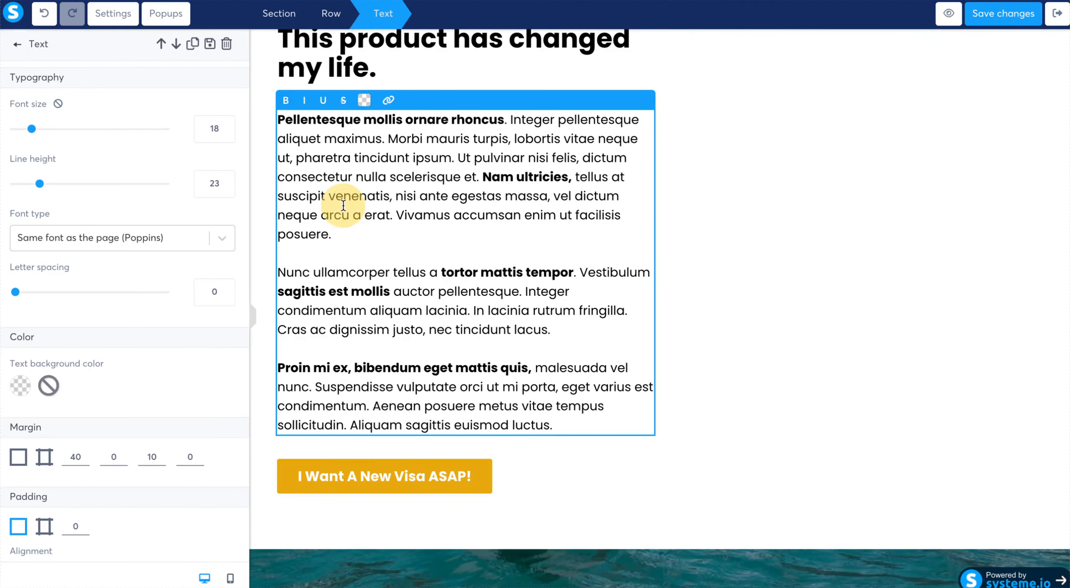
key(ctrl+a)
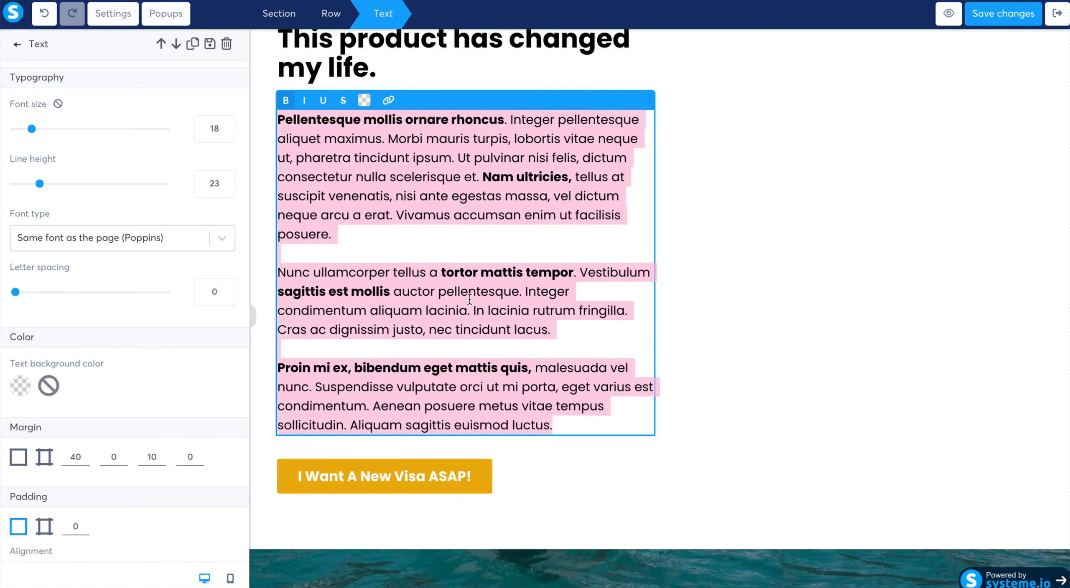
text(When)
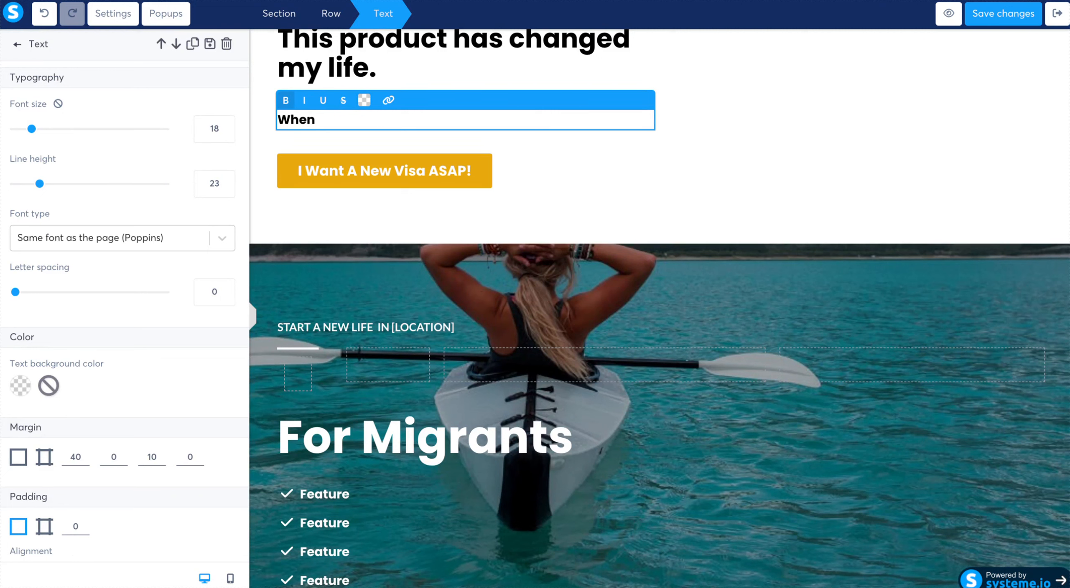
text( I was lost and c)
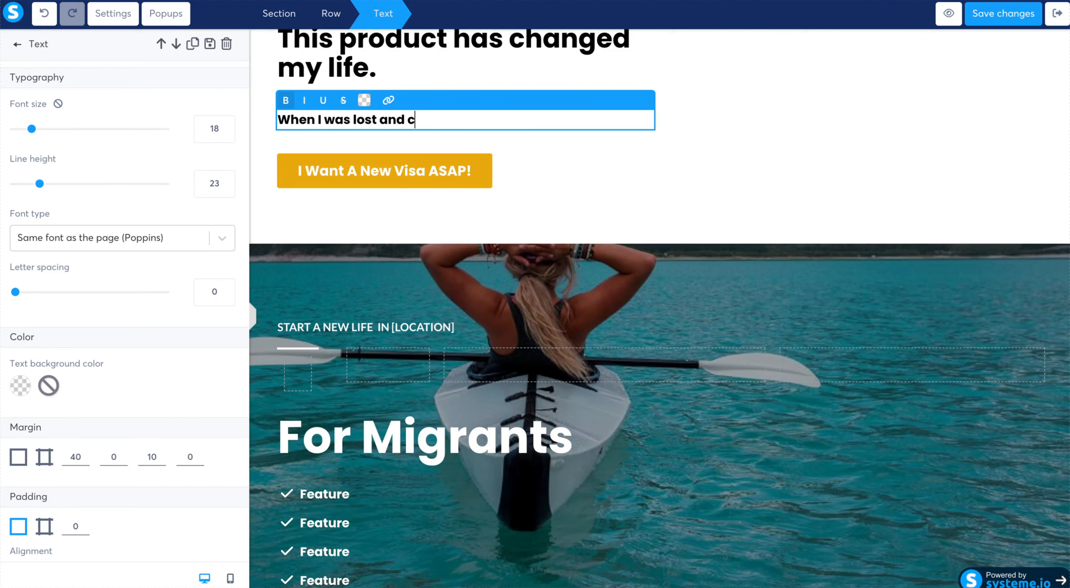
text(onfused)
key(BackSpace)
text(fused)
key(Return)
key(Return)
key(Return)
key(Return)
key(Return)
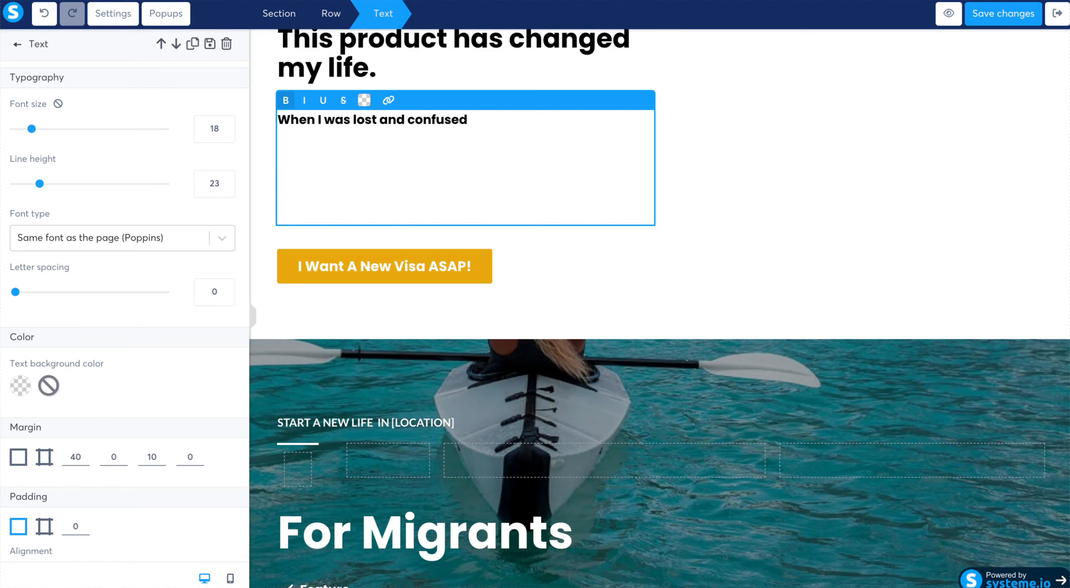
click(556, 292)
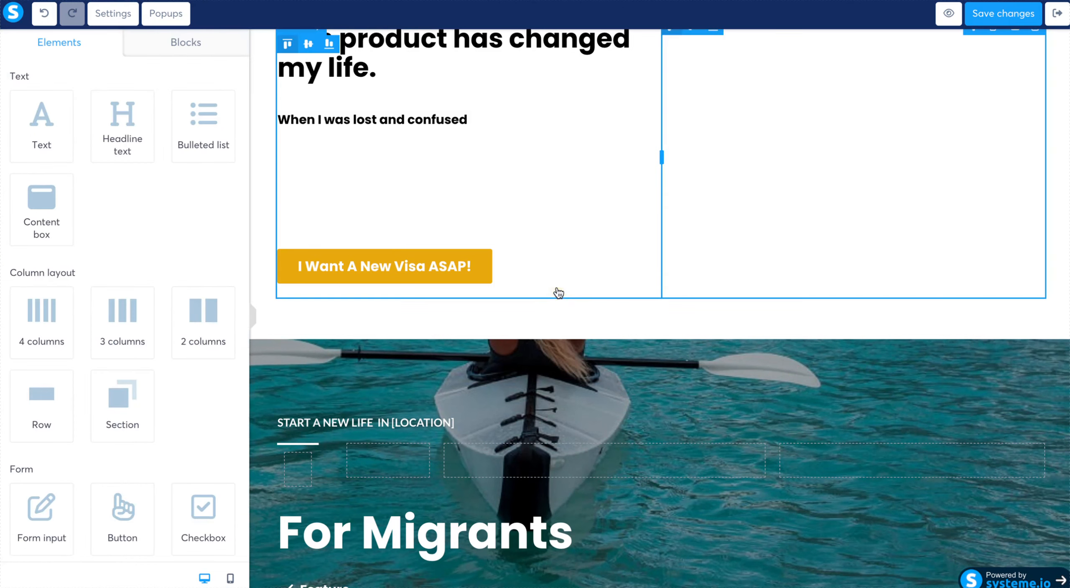
- Color the "When I was lost and confused" text red (DA2B2B)
click(422, 151)
drag(490, 120, 274, 118)
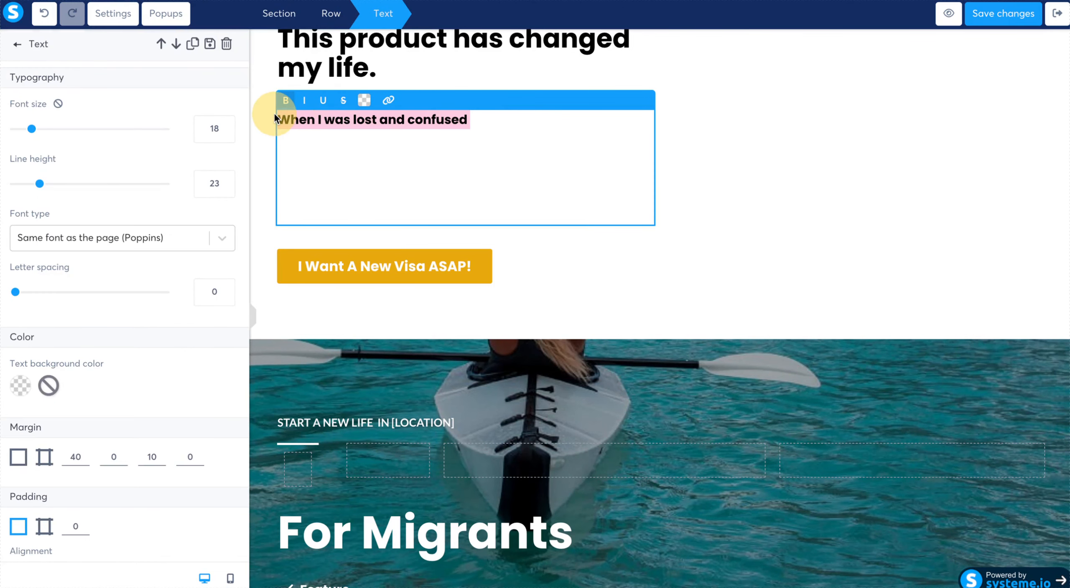
click(368, 103)
click(476, 128)
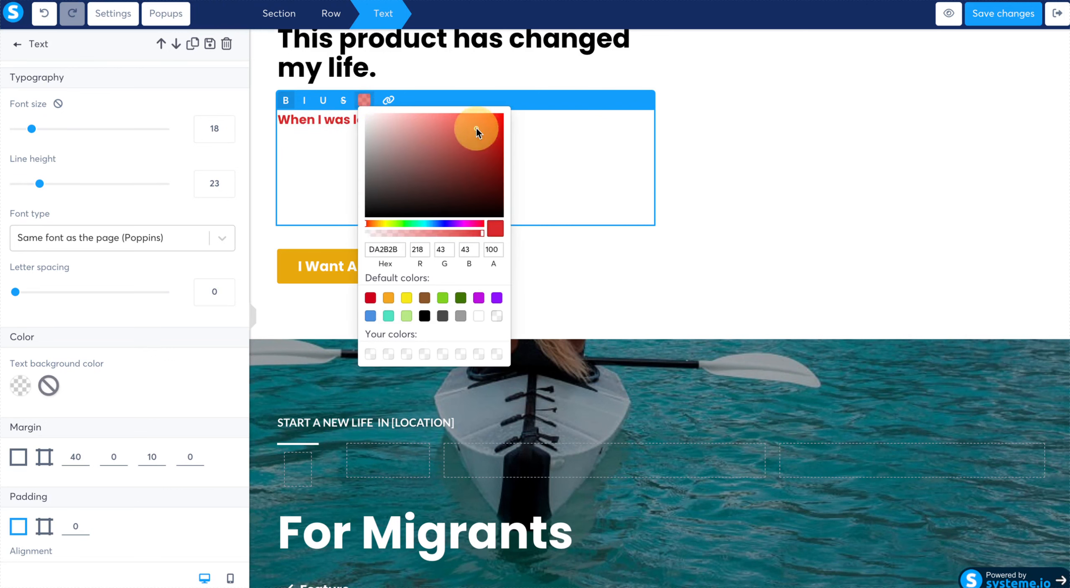
click(570, 200)
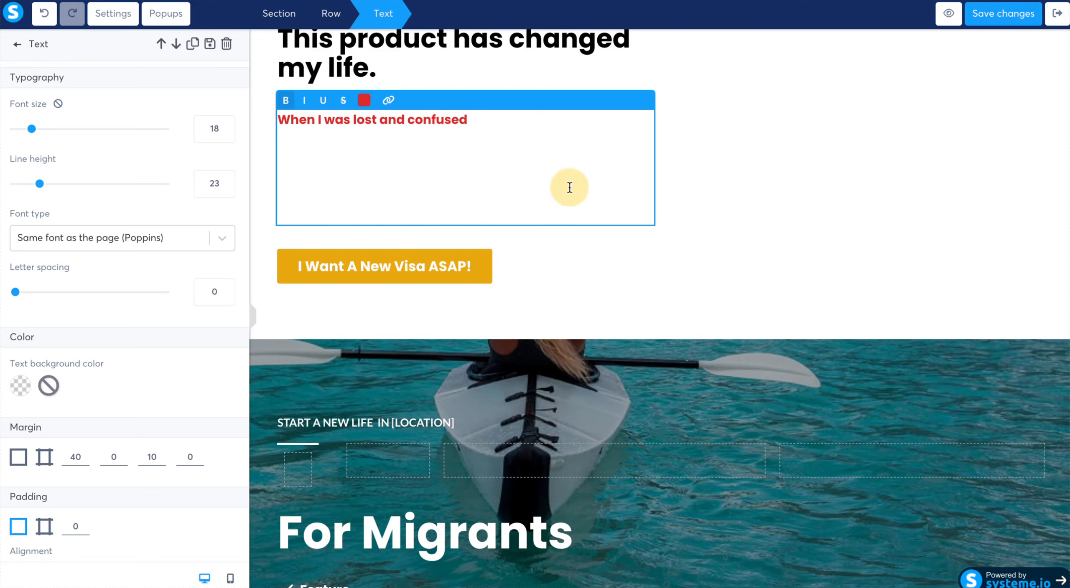
- Set the color of the "When I was lost and confused" text to the default black
click(290, 130)
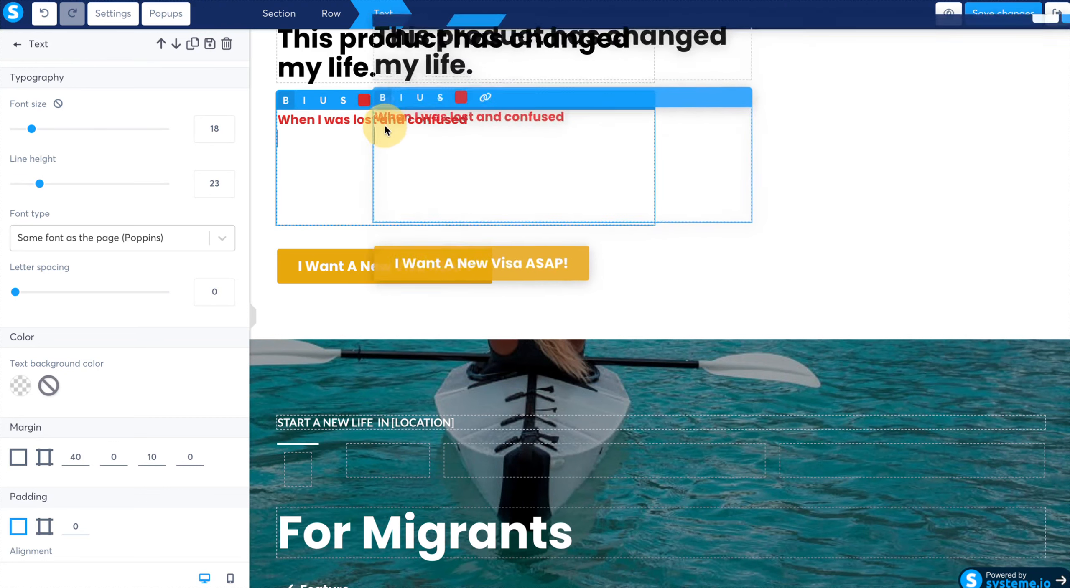
click(307, 120)
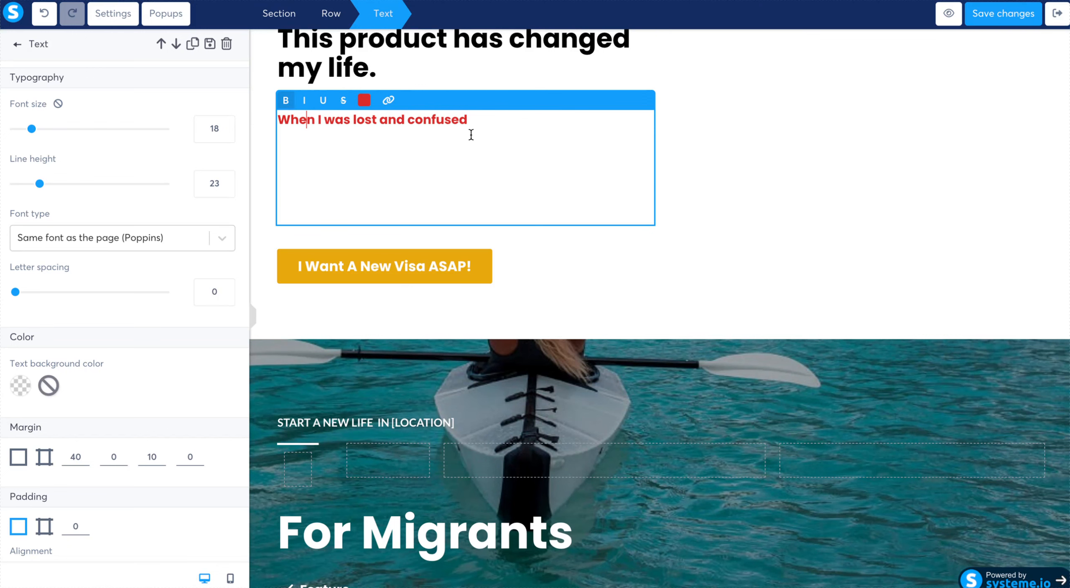
click(469, 120)
drag(469, 120, 266, 121)
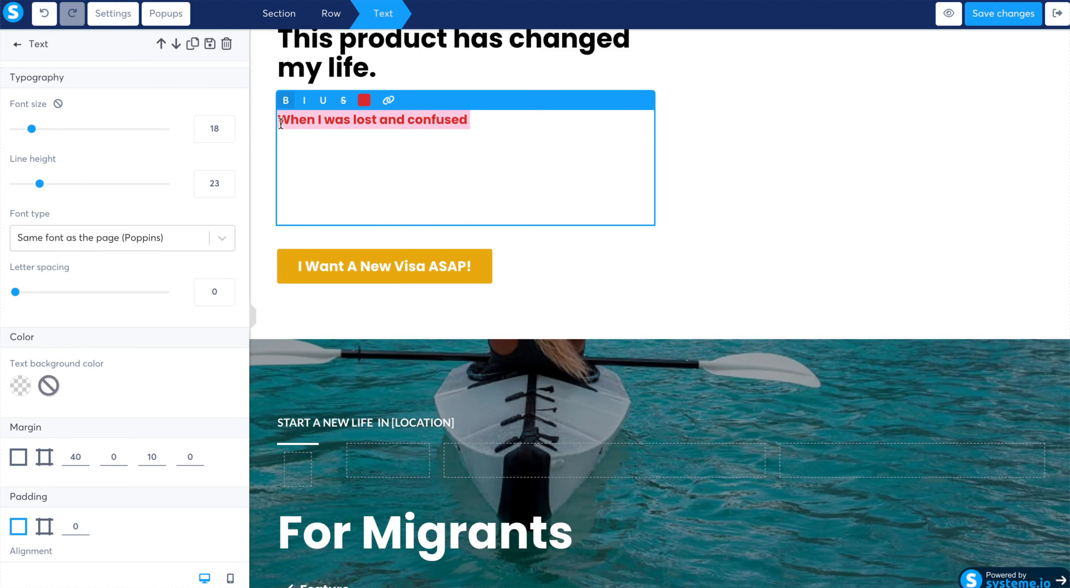
click(364, 100)
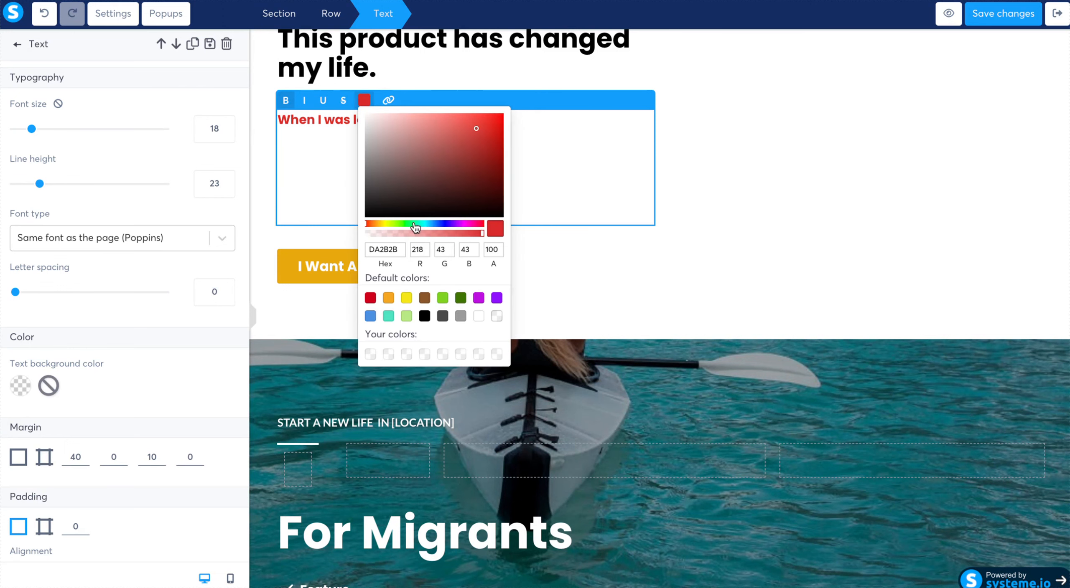
click(423, 316)
click(534, 183)
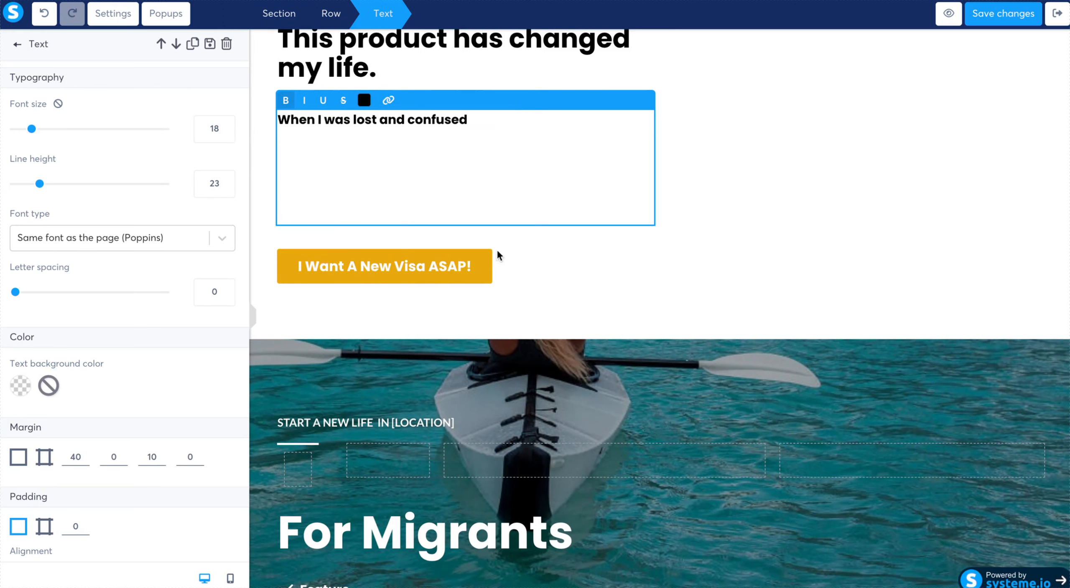
- Change the text of the "I Want A New Visa ASAP!" button to "GET ME STARTED"
click(477, 266)
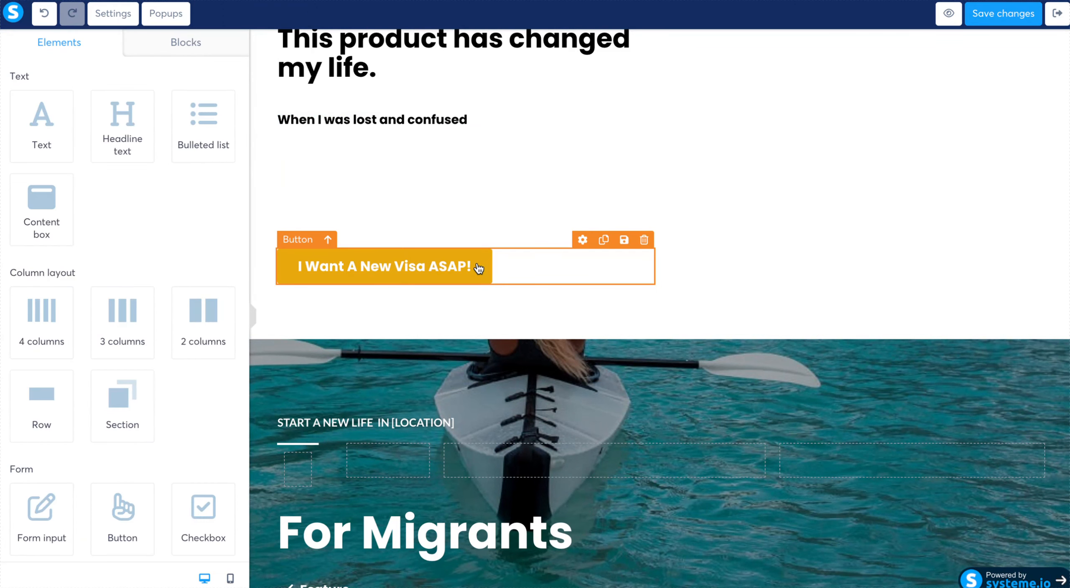
click(478, 268)
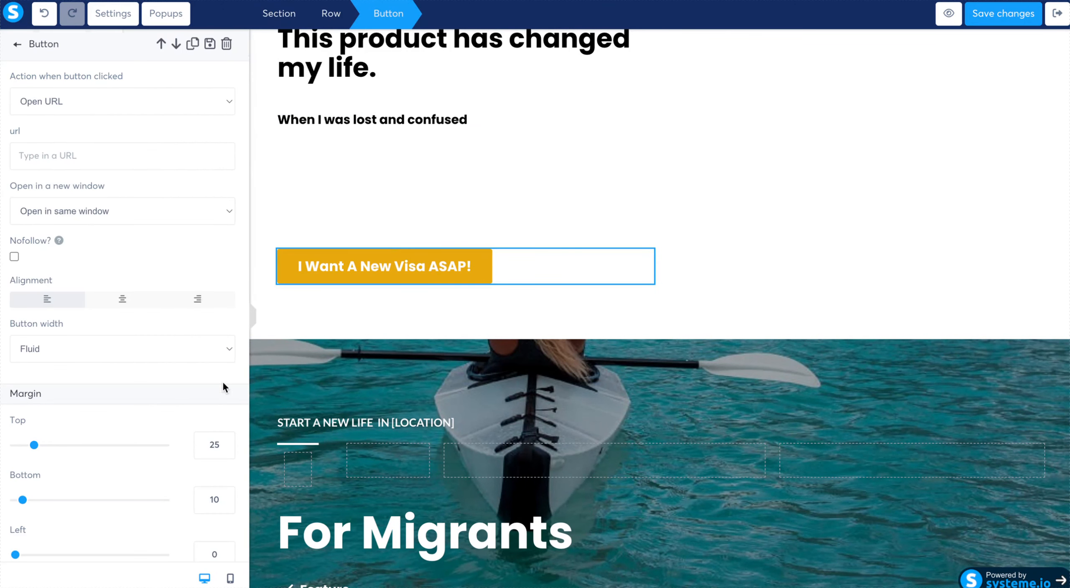
scroll(223, 380, down, 10)
click(162, 302)
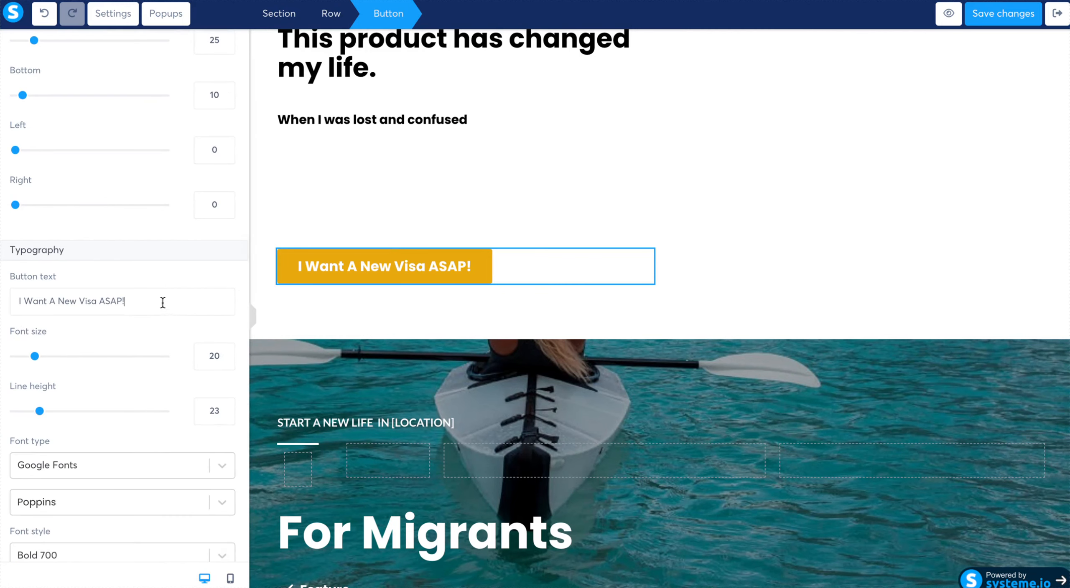
drag(163, 301, 3, 288)
text(GEt St)
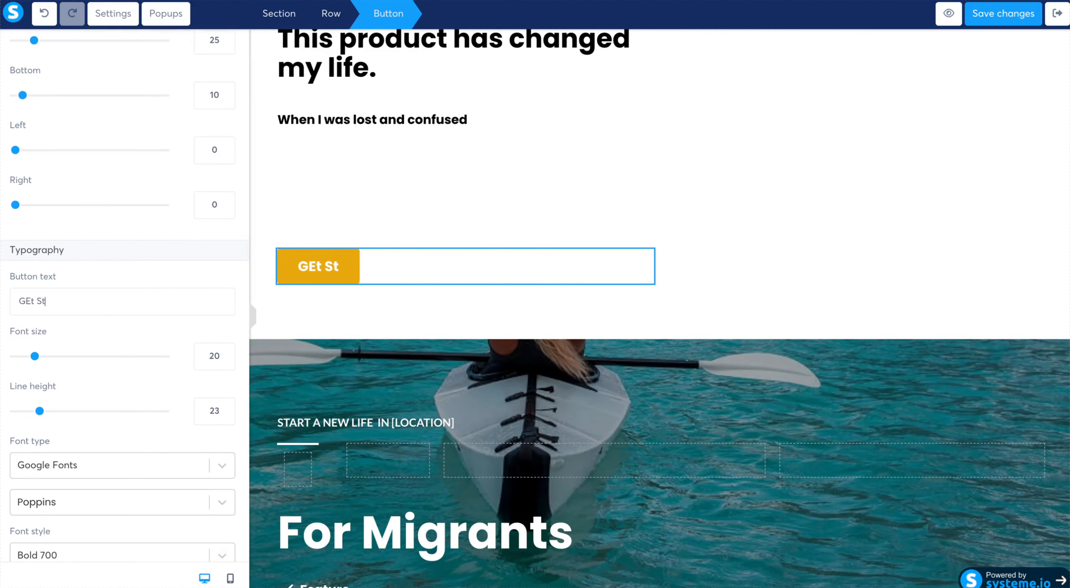
key(BackSpace)
key(BackSpace)
key(BackSpace)
key(BackSpace)
text(T ME STARTED)
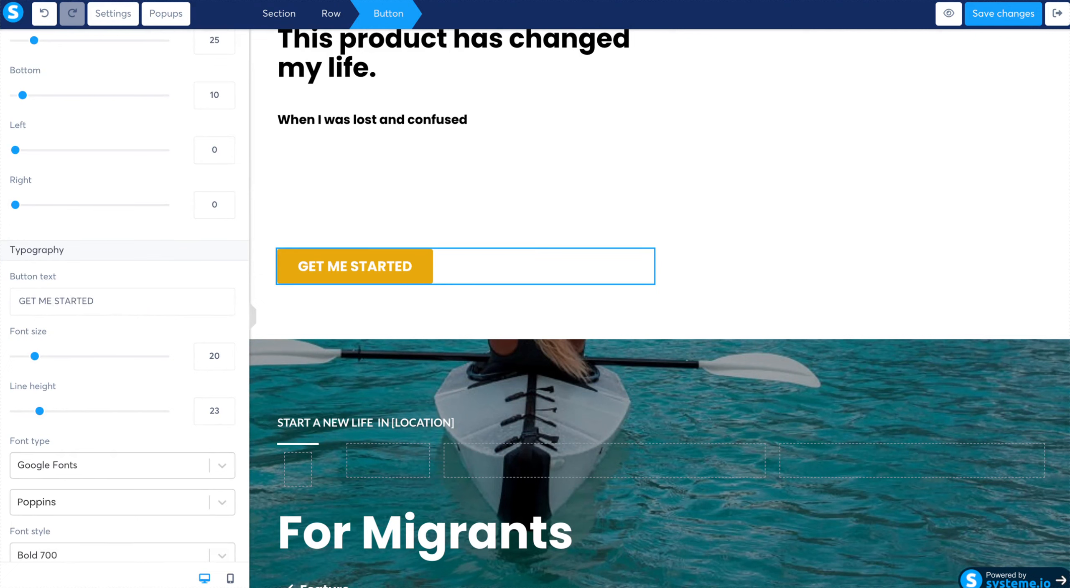
- Set the "GET ME STARTED" button's background color to the default red
scroll(97, 521, down, 10)
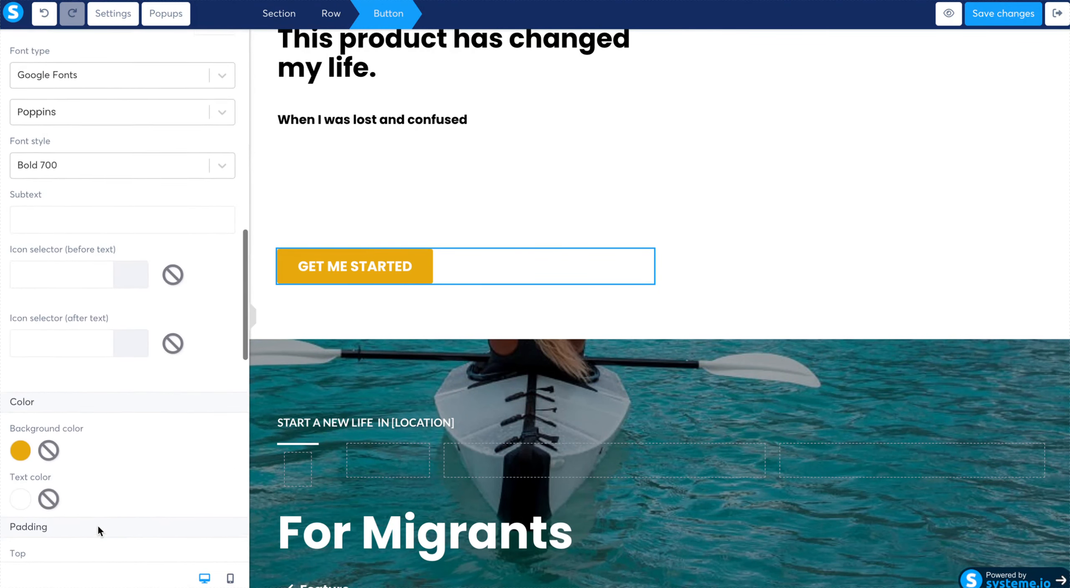
click(23, 444)
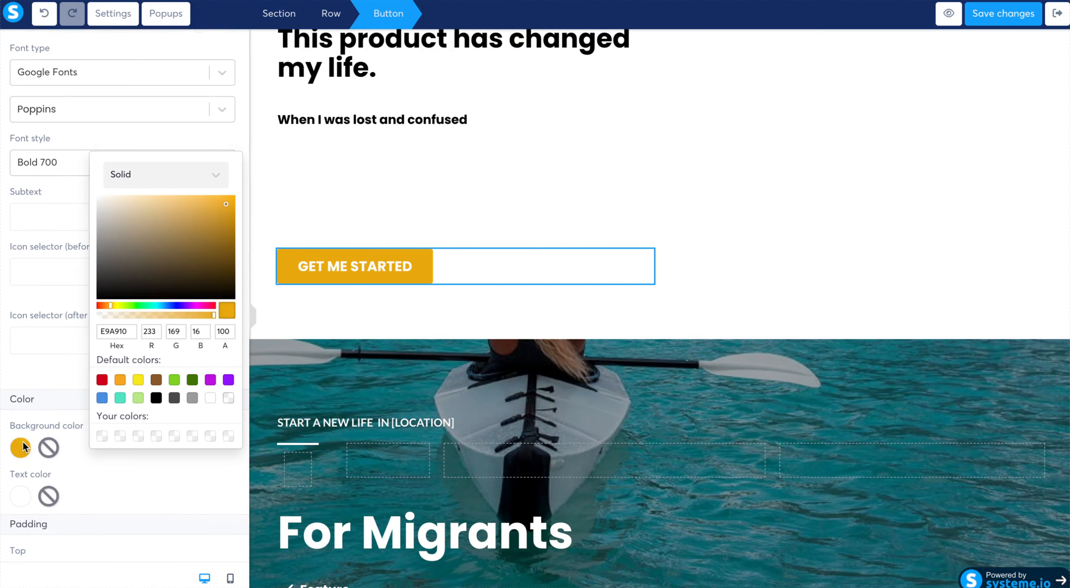
click(100, 380)
click(174, 528)
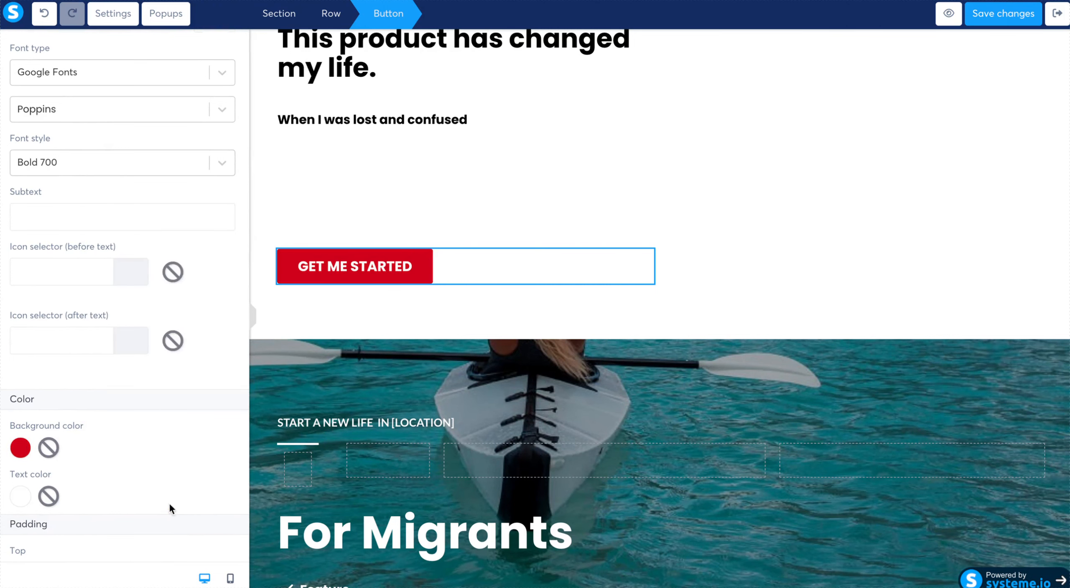
- Set the action of the "GET ME STARTED" button to Next step URL
scroll(137, 264, up, 15)
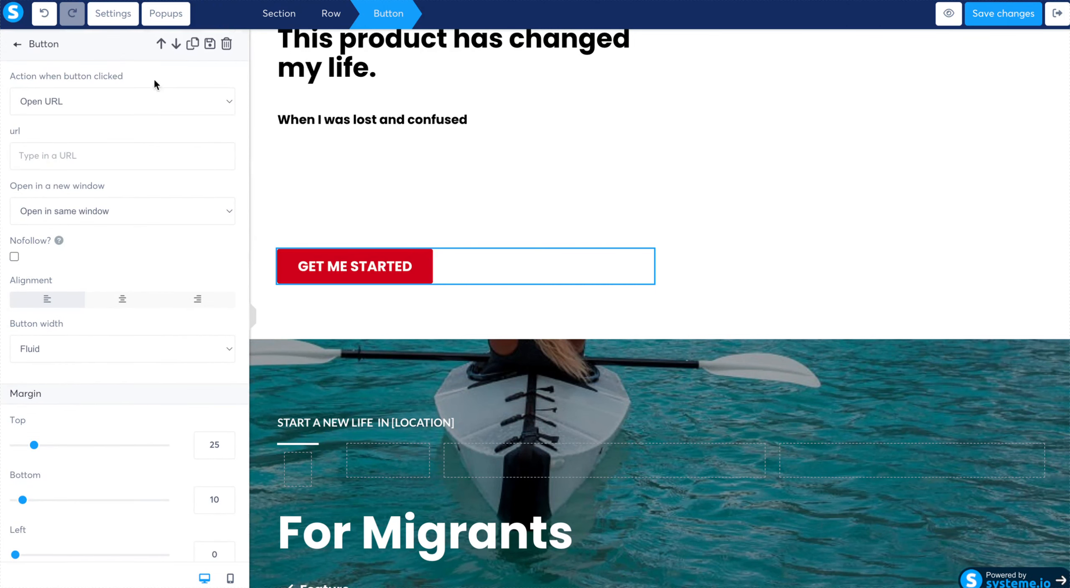
click(173, 97)
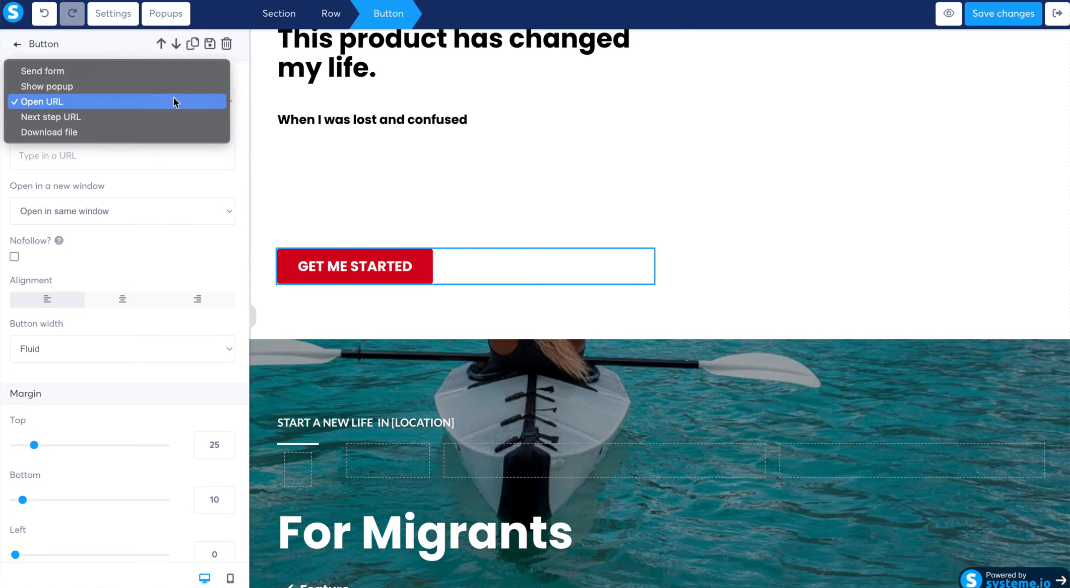
click(170, 121)
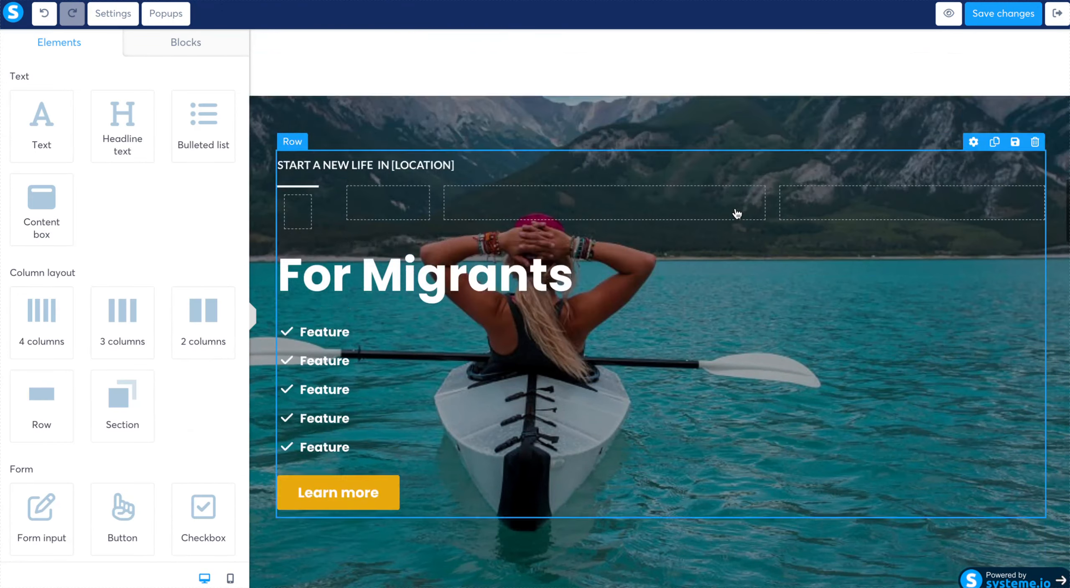
- Replace the "For Migrants" heading with Benefits of "Product"
scroll(736, 214, down, 1)
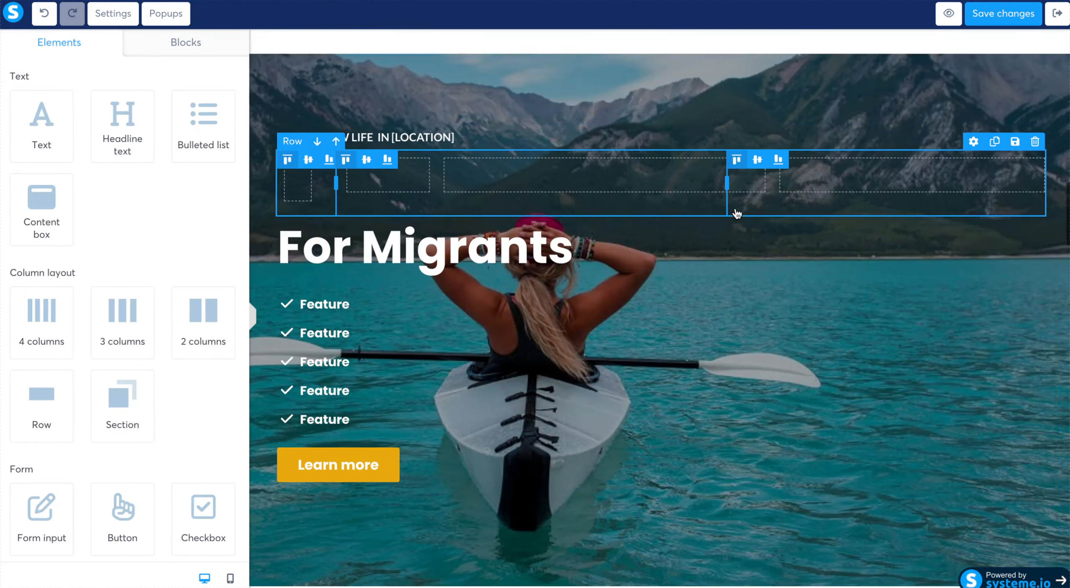
double_click(524, 257)
click(524, 257)
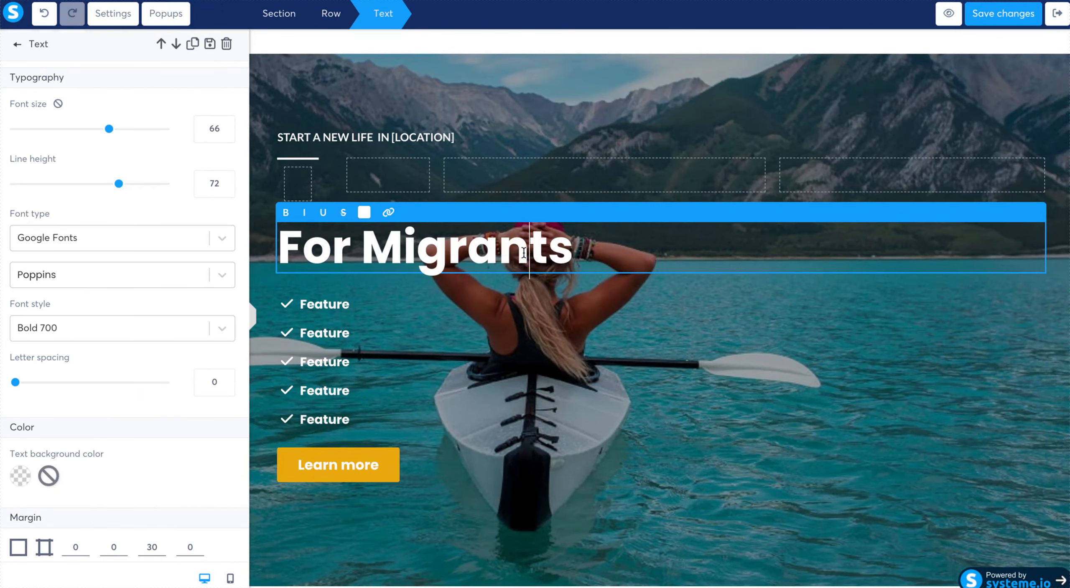
click(603, 262)
drag(603, 261, 281, 265)
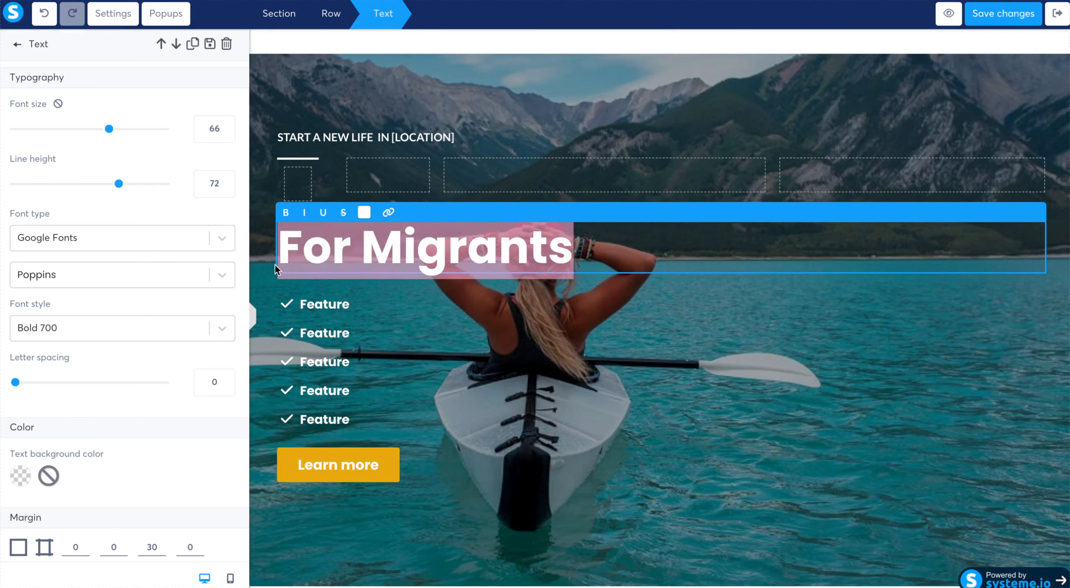
text(Benefits of )
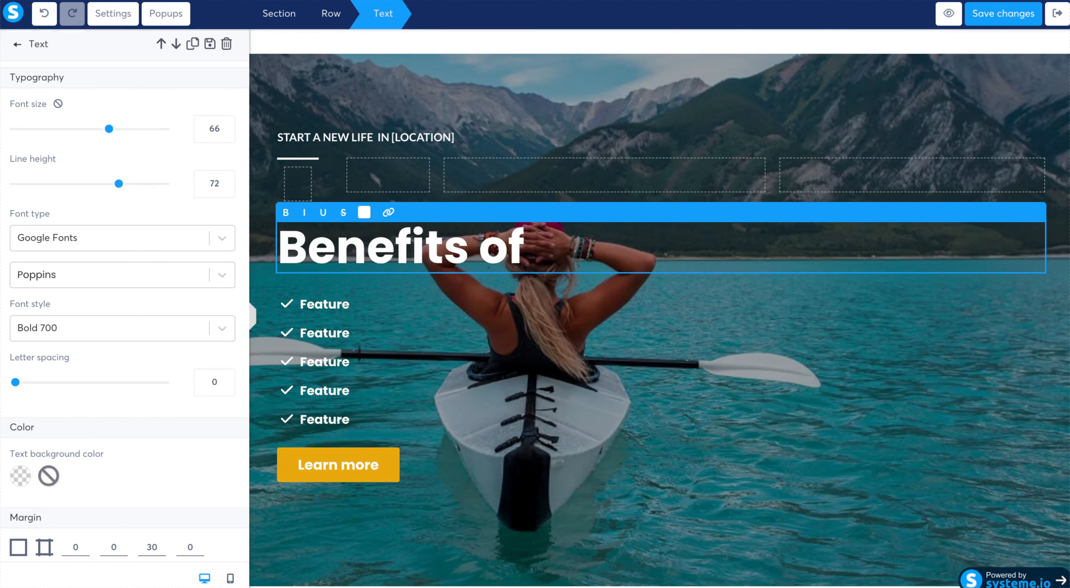
text("Product")
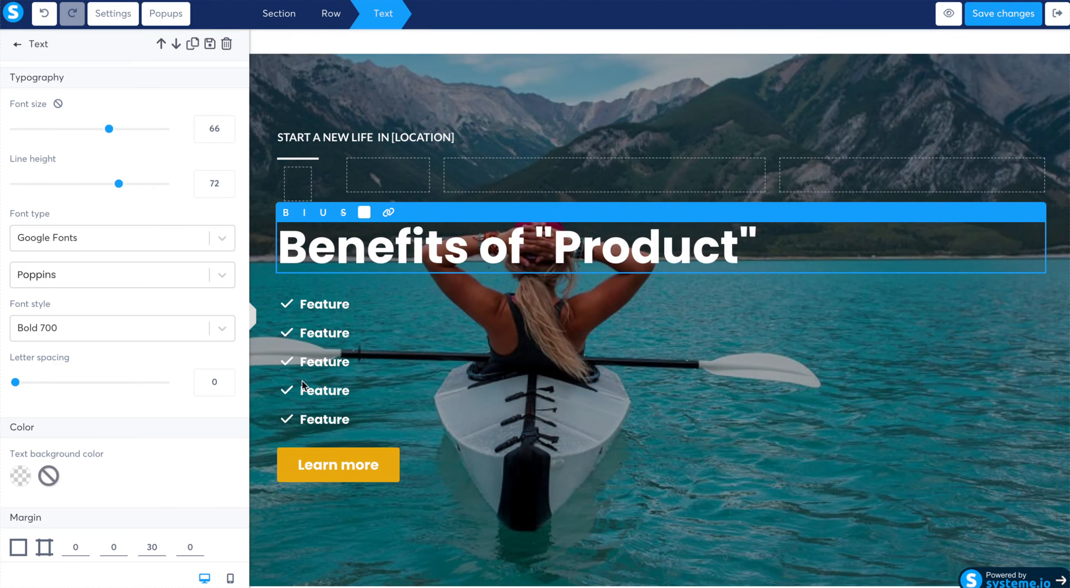
click(342, 299)
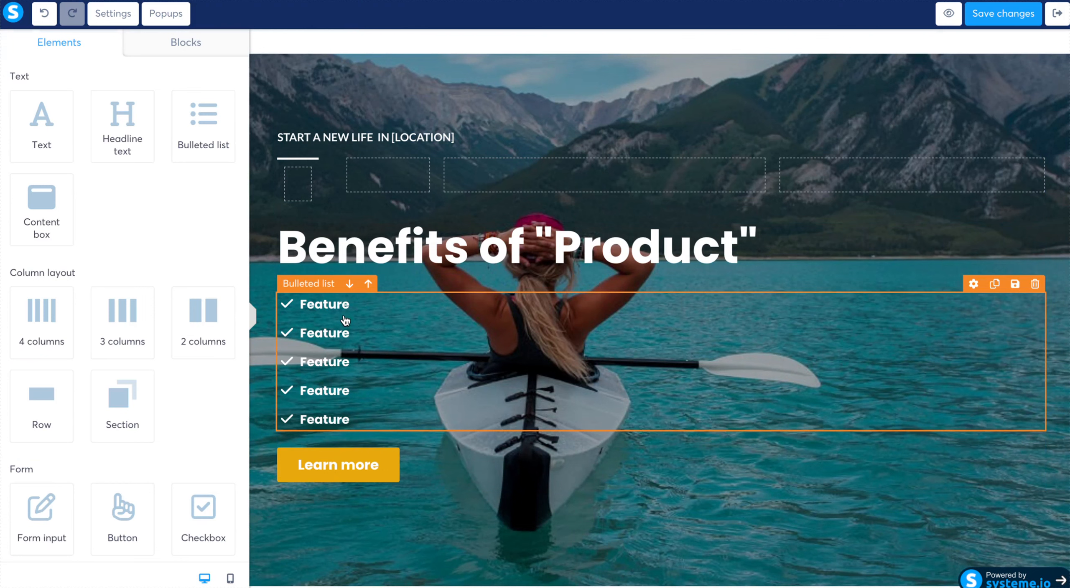
- Replace the kayak background image of the benefits section with the uploaded keyboard-and-phone picture "CopyofChan...ils2.png"
click(1059, 95)
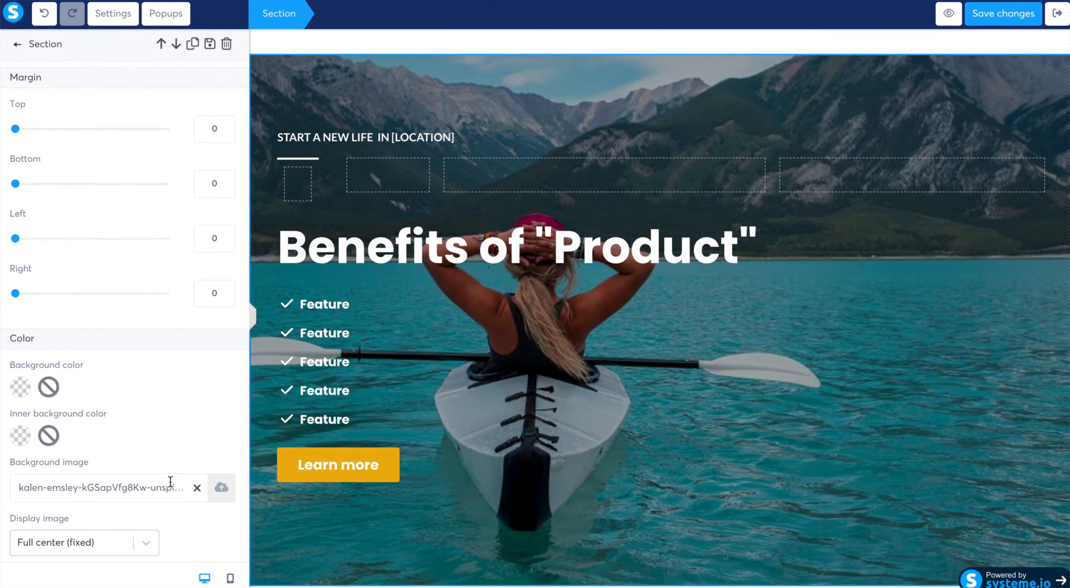
click(197, 485)
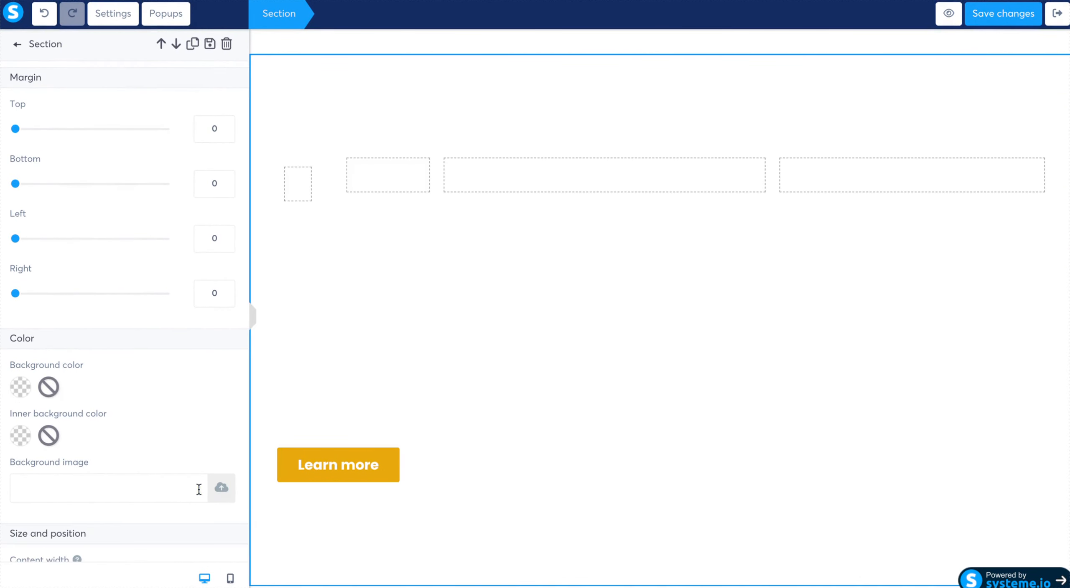
click(221, 492)
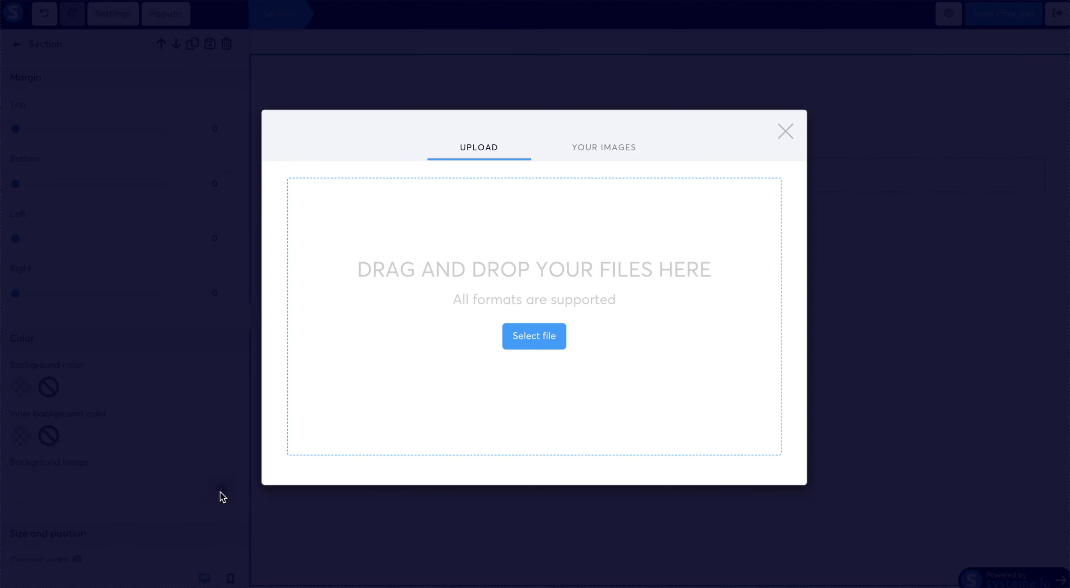
click(617, 152)
click(490, 234)
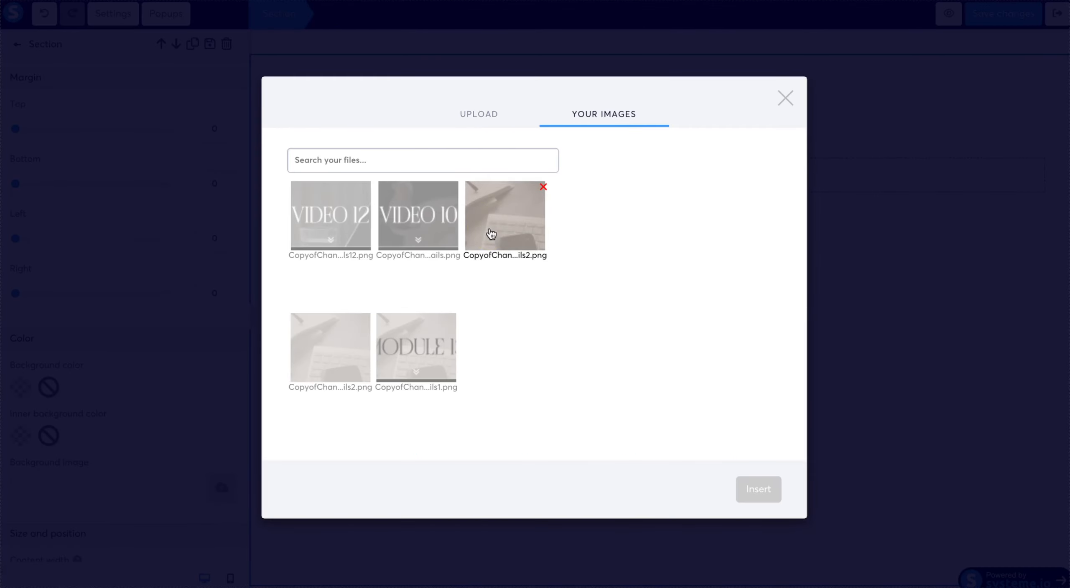
click(756, 493)
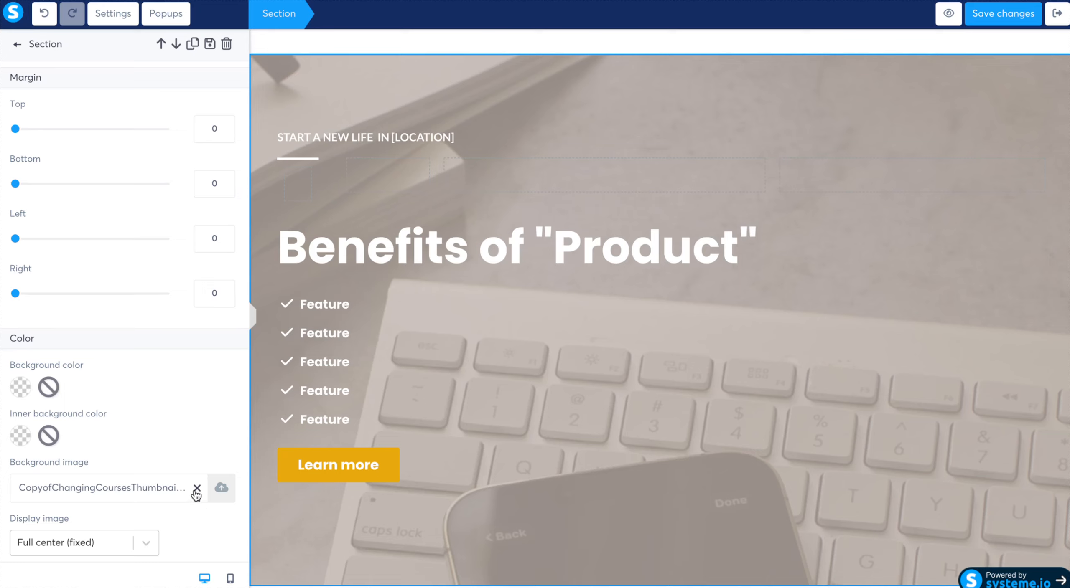
- Examine the image upload and library options and the background settings of the benefits section
click(220, 489)
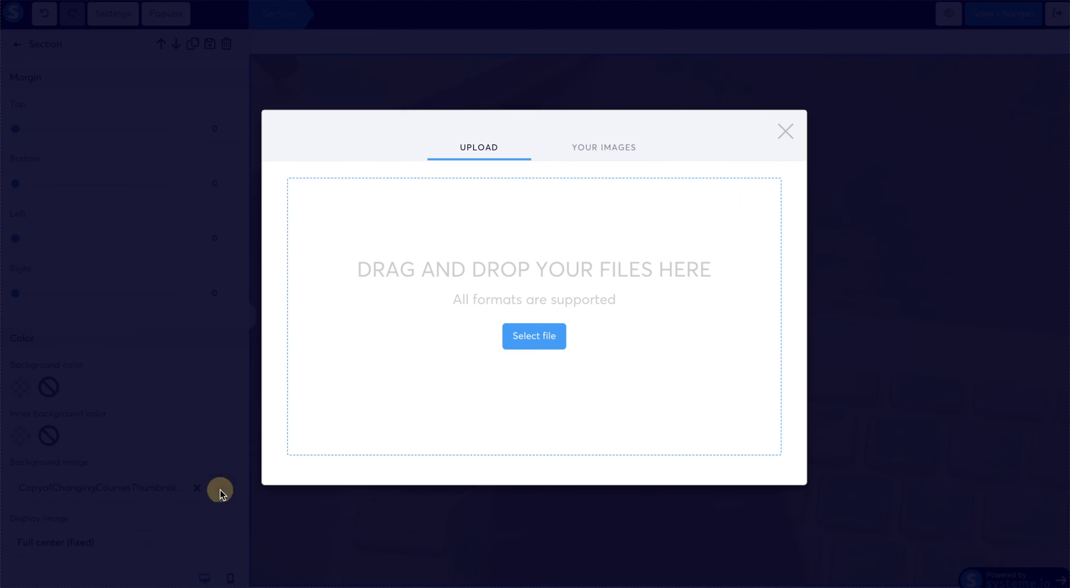
click(617, 147)
click(473, 116)
click(790, 130)
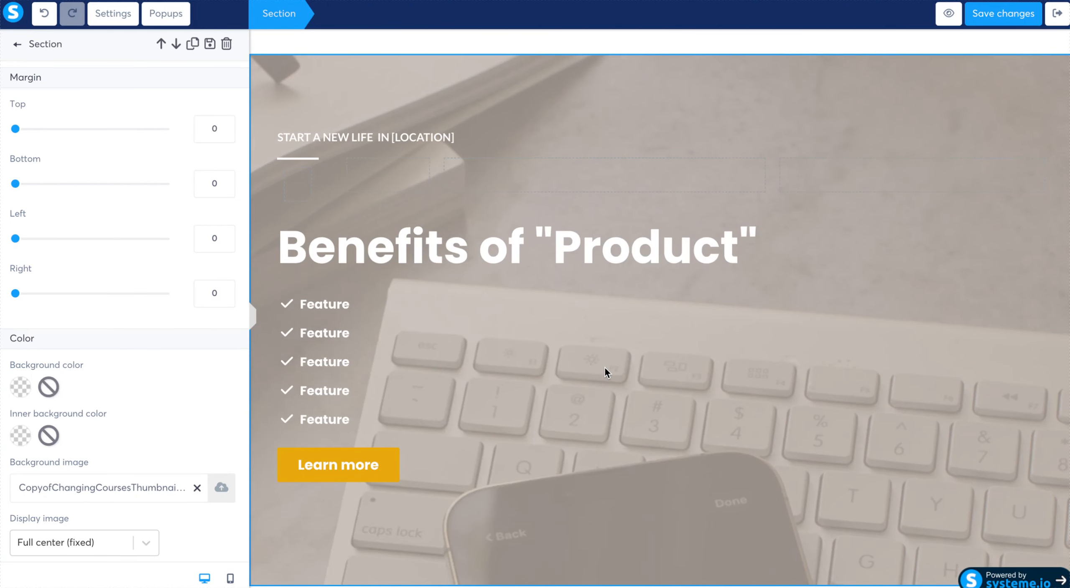
scroll(605, 368, down, 1)
click(622, 402)
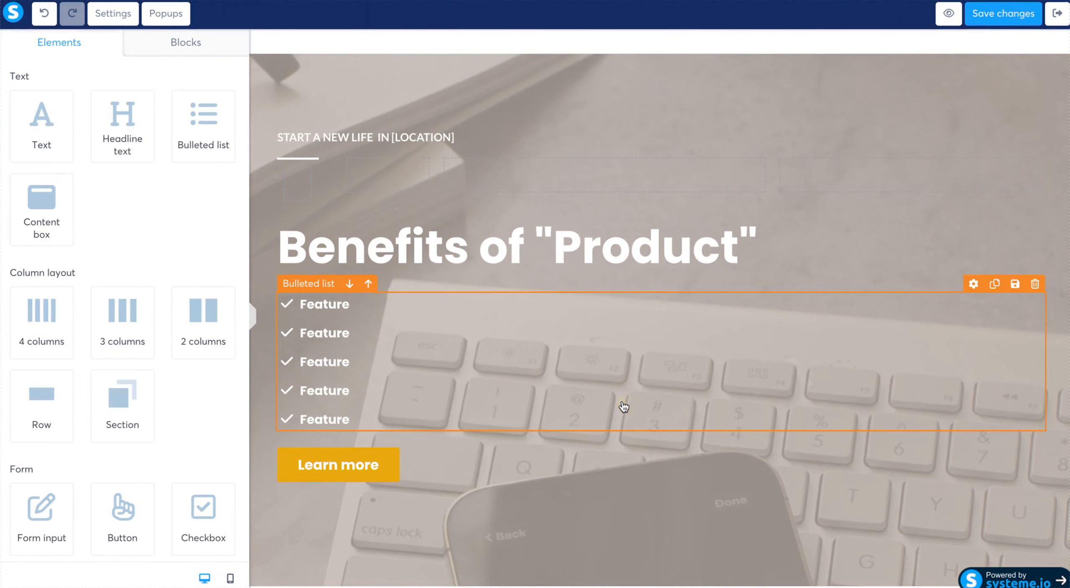
scroll(623, 403, down, 4)
scroll(637, 489, up, 5)
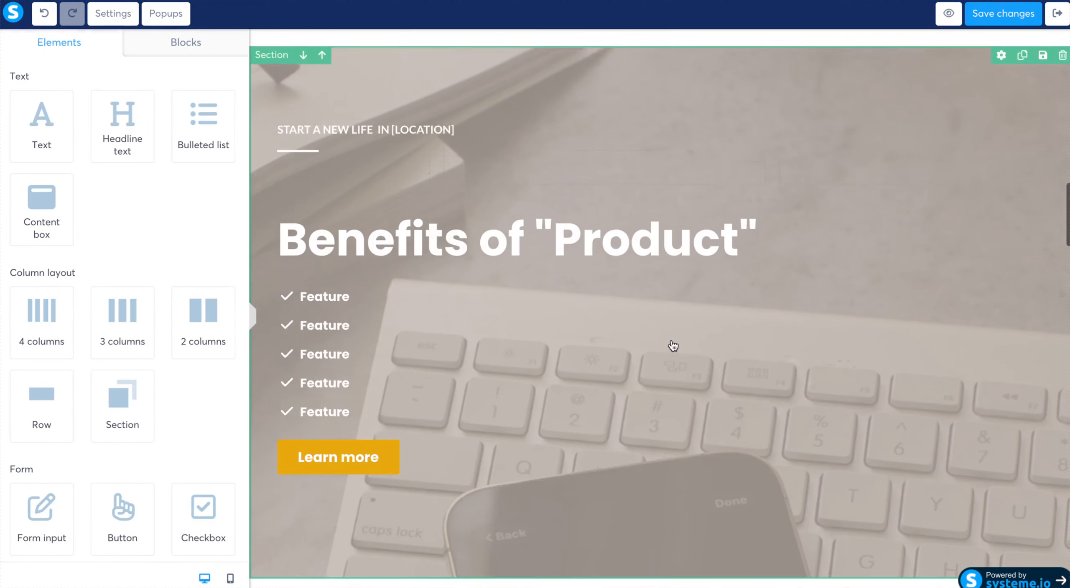
click(1035, 89)
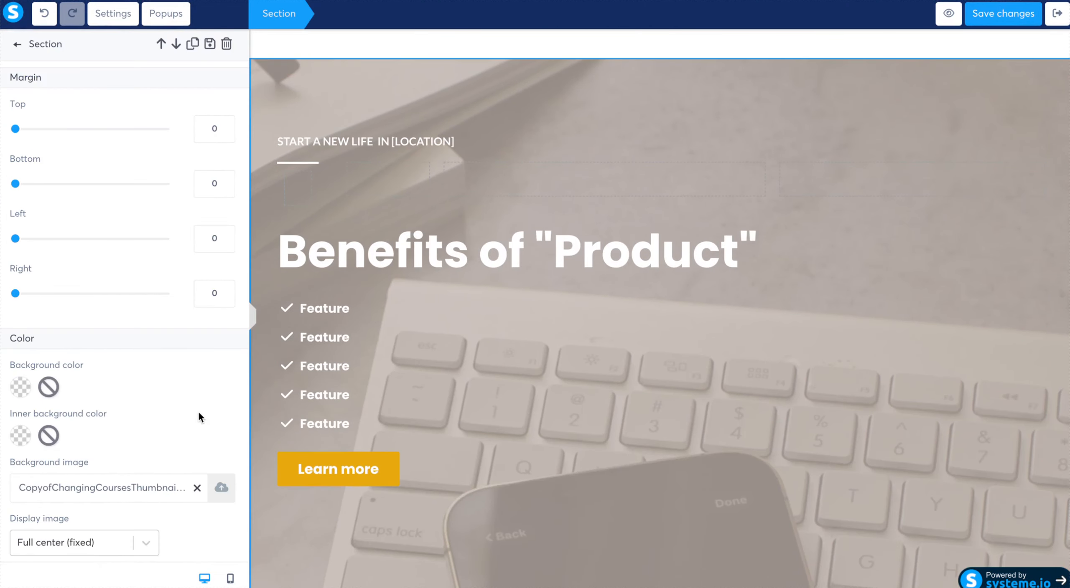
scroll(199, 413, down, 3)
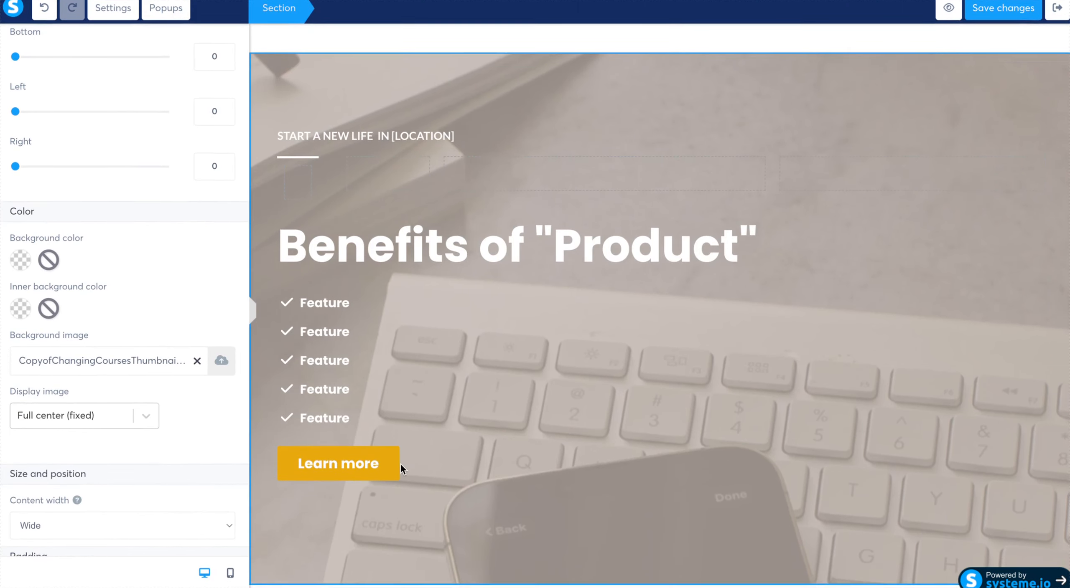
- Change the first bullet under the benefits heading to "No Upsells"
click(366, 311)
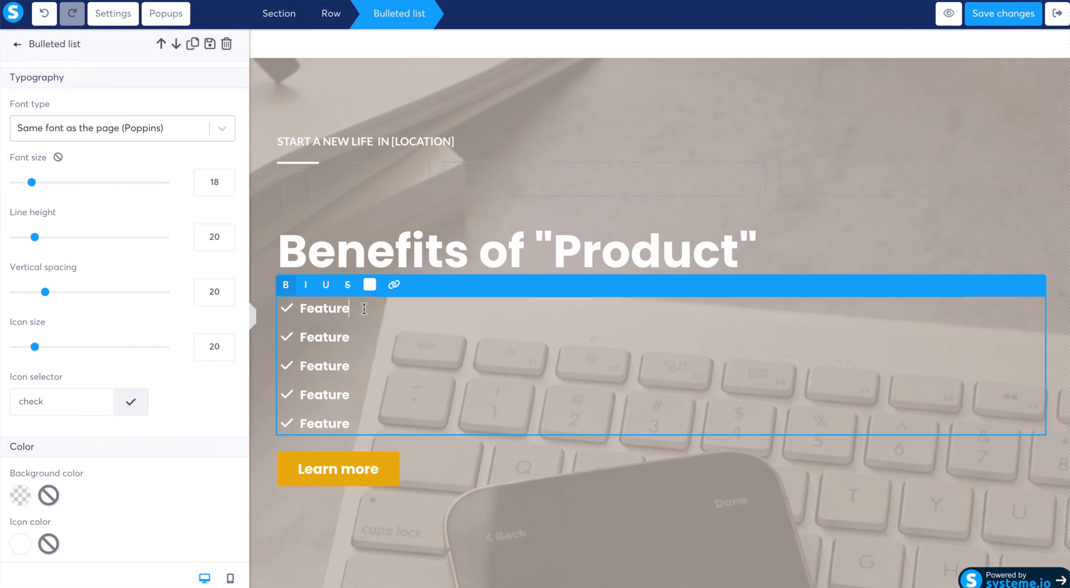
key(BackSpace)
key(BackSpace)
key(BackSpace)
key(BackSpace)
key(BackSpace)
key(BackSpace)
key(BackSpace)
text(No)
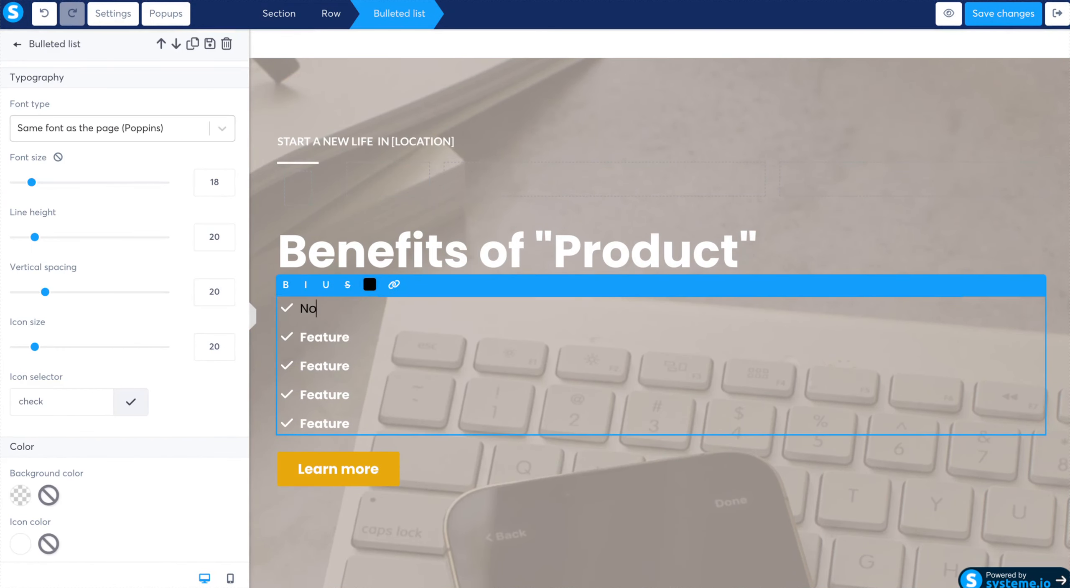
text( Upsells)
- Change the second bullet of the benefits list to "FREE Community for Life"
click(372, 337)
key(BackSpace)
key(BackSpace)
key(BackSpace)
key(BackSpace)
key(BackSpace)
key(BackSpace)
key(BackSpace)
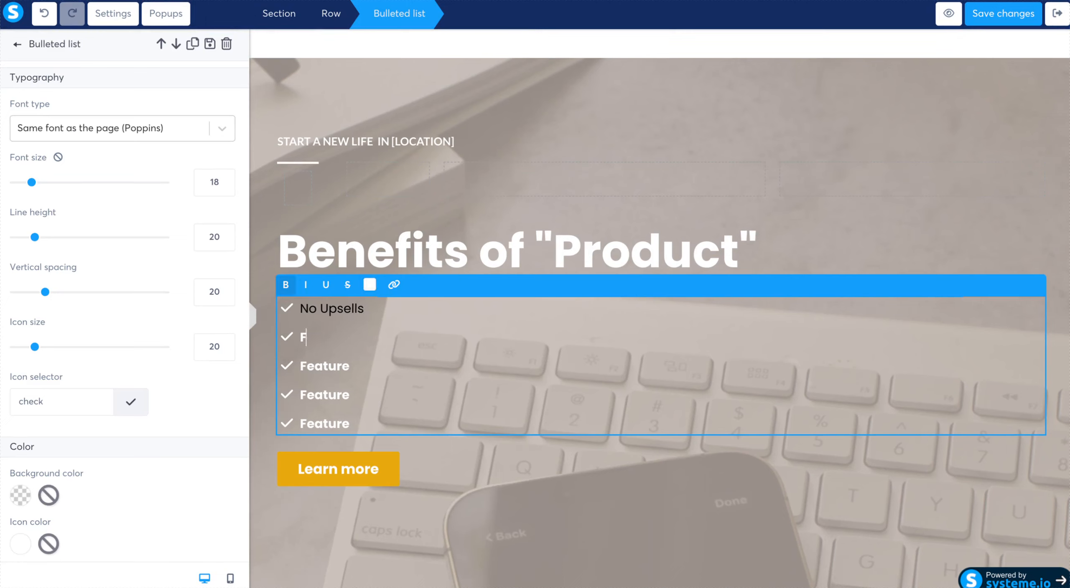
text(FREE COM)
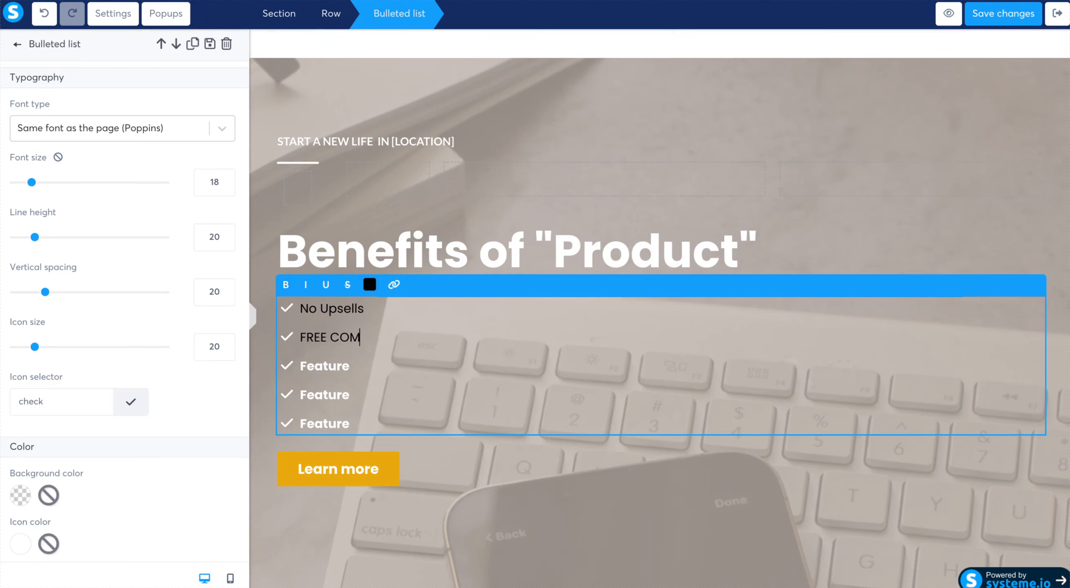
key(BackSpace)
key(BackSpace)
text(ommunigt)
key(BackSpace)
key(BackSpace)
text(tu)
key(BackSpace)
key(BackSpace)
text(ty for Lig)
key(BackSpace)
key(BackSpace)
key(BackSpace)
text(Lige)
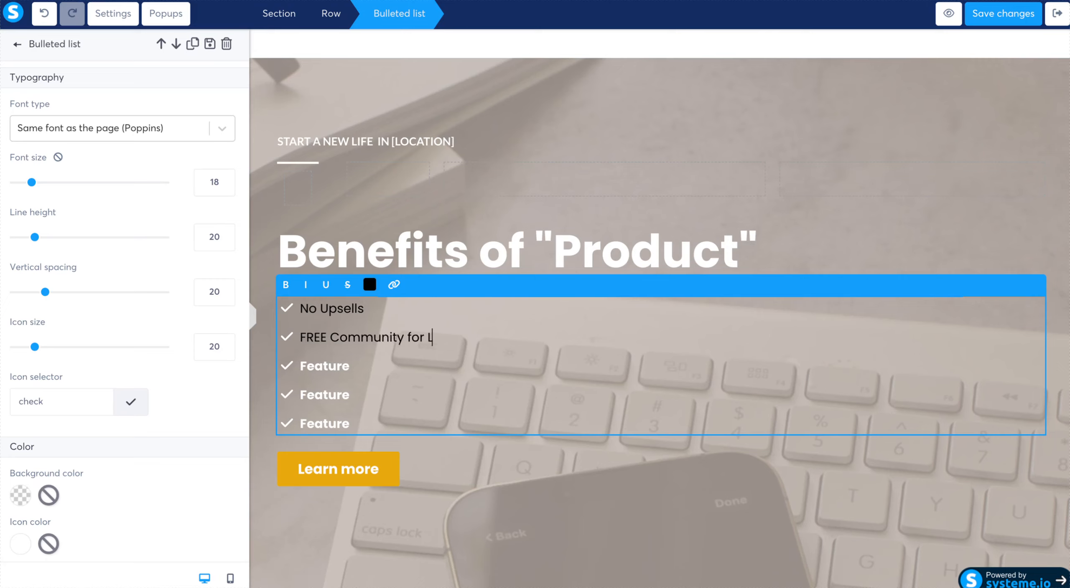
key(BackSpace)
key(BackSpace)
text(fe)
- Change the third bullet of the benefits list to "One Time Investment"
double_click(310, 365)
key(BackSpace)
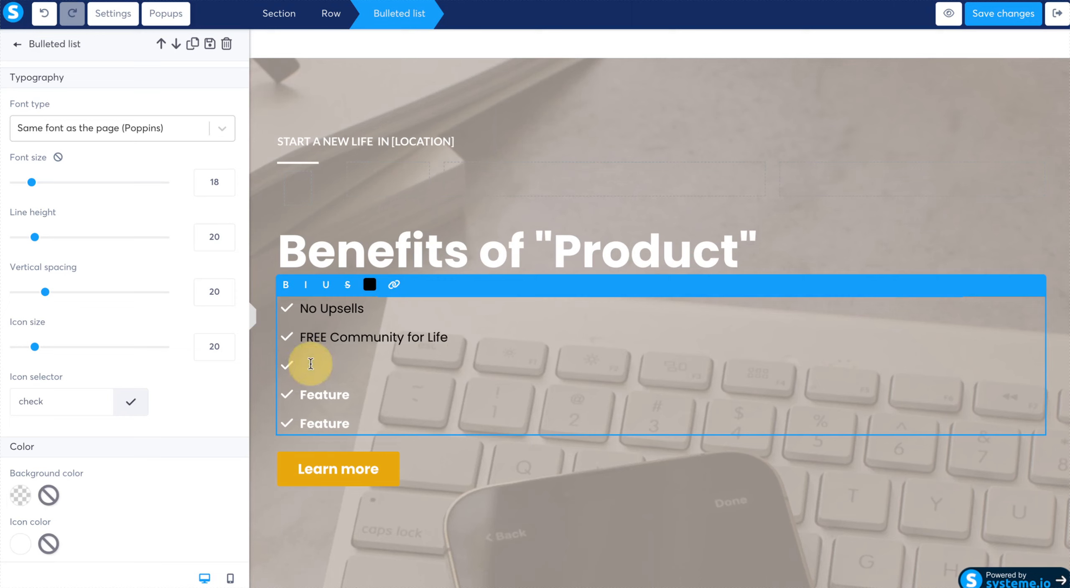
text(One Ti)
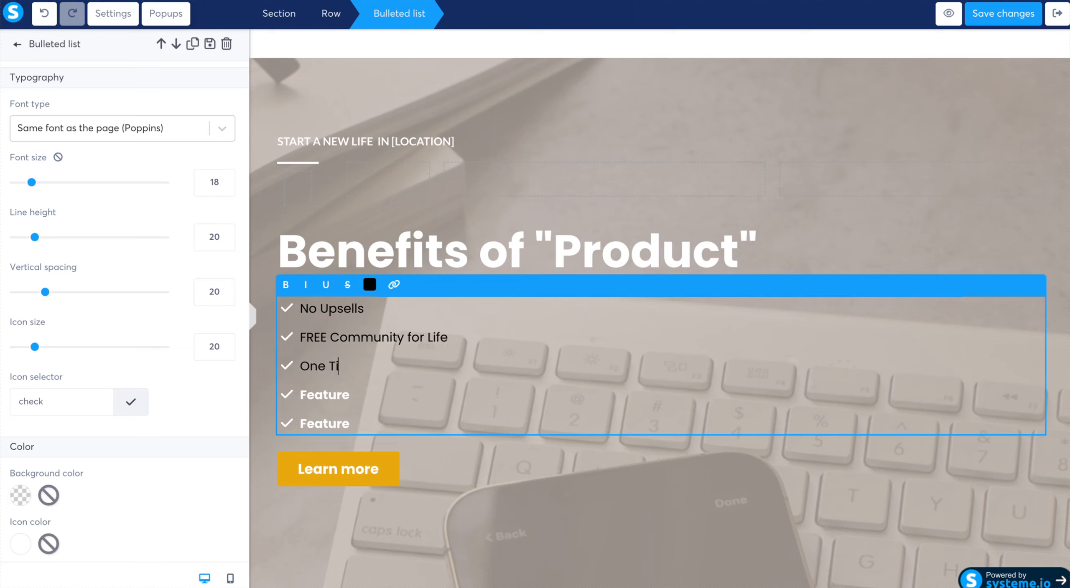
text(me Investment)
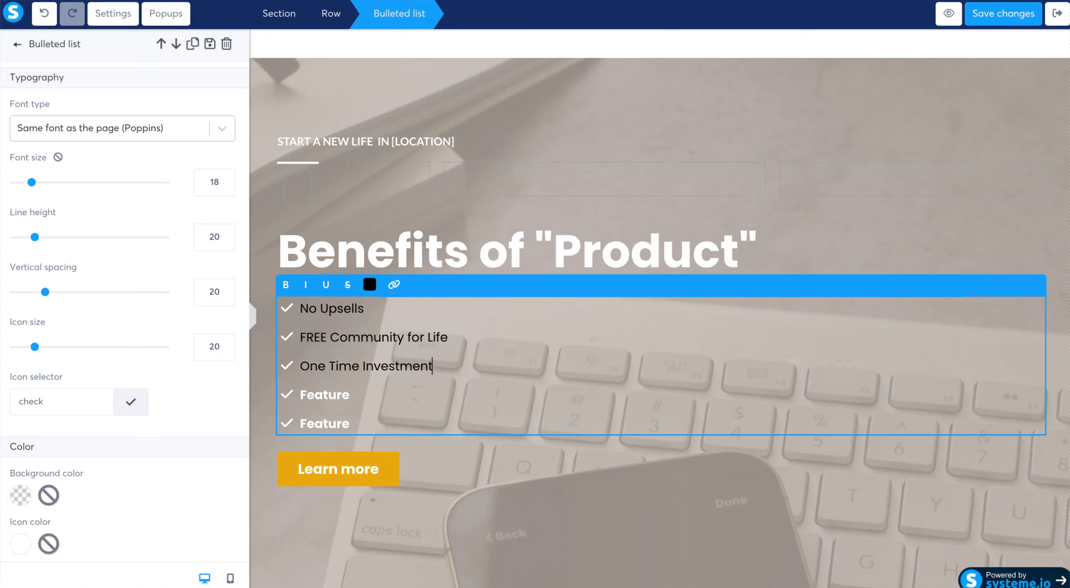
- Change the fourth bullet of the benefits list to "Great Networking Opportunities"
click(357, 394)
key(BackSpace)
key(BackSpace)
key(BackSpace)
key(BackSpace)
key(BackSpace)
key(BackSpace)
key(BackSpace)
text(Gerd)
key(BackSpace)
key(BackSpace)
key(BackSpace)
text(reat!)
key(BackSpace)
text(Networking O)
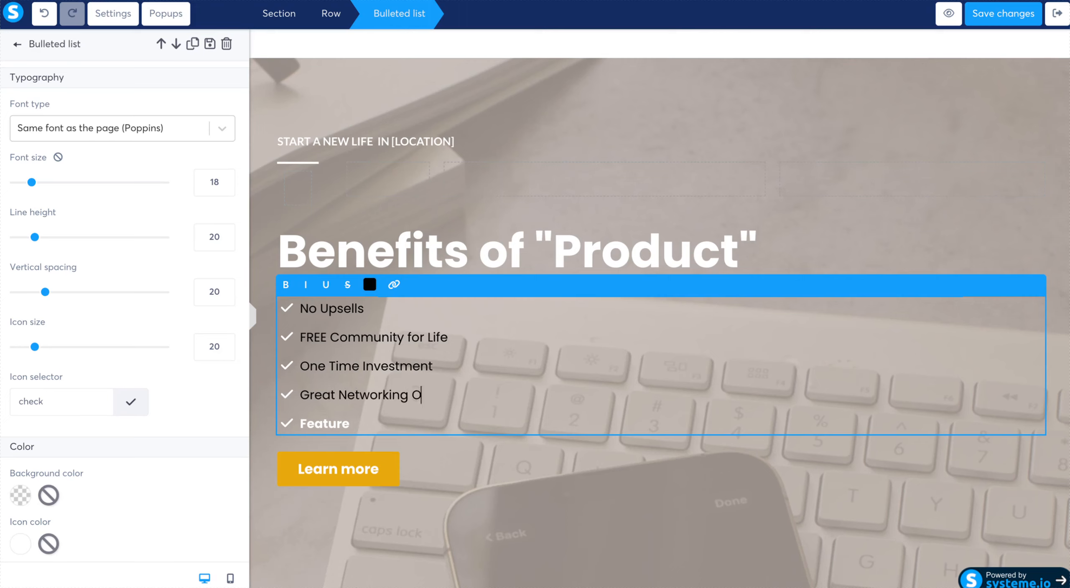
text(pportunities)
- Change the last bullet of the benefits list to "Comprehensive Education" and leave the list's text editing
click(353, 427)
key(BackSpace)
key(BackSpace)
key(BackSpace)
key(BackSpace)
key(BackSpace)
key(BackSpace)
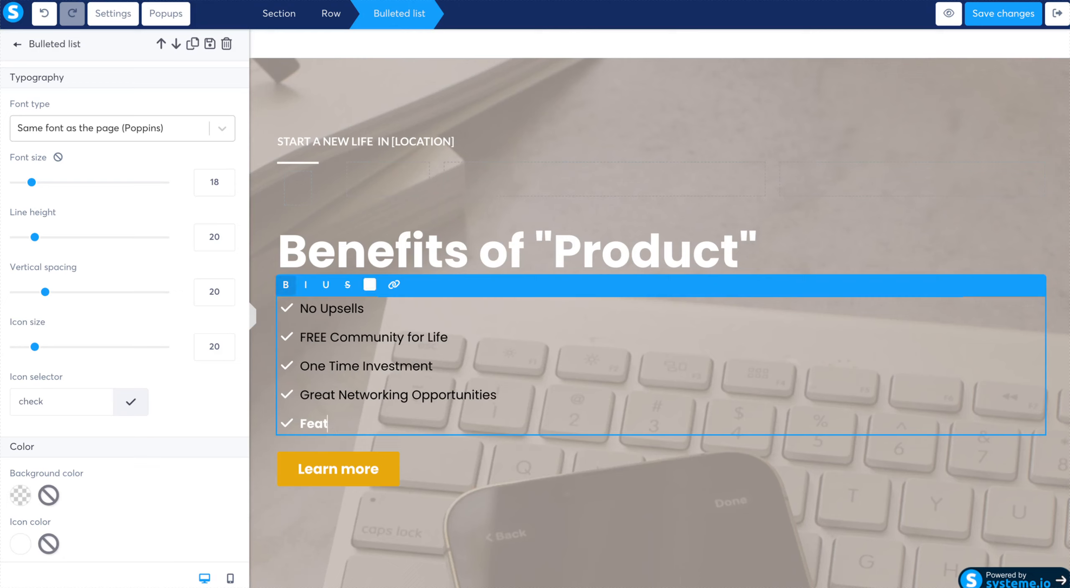
key(BackSpace)
text(Comprehen)
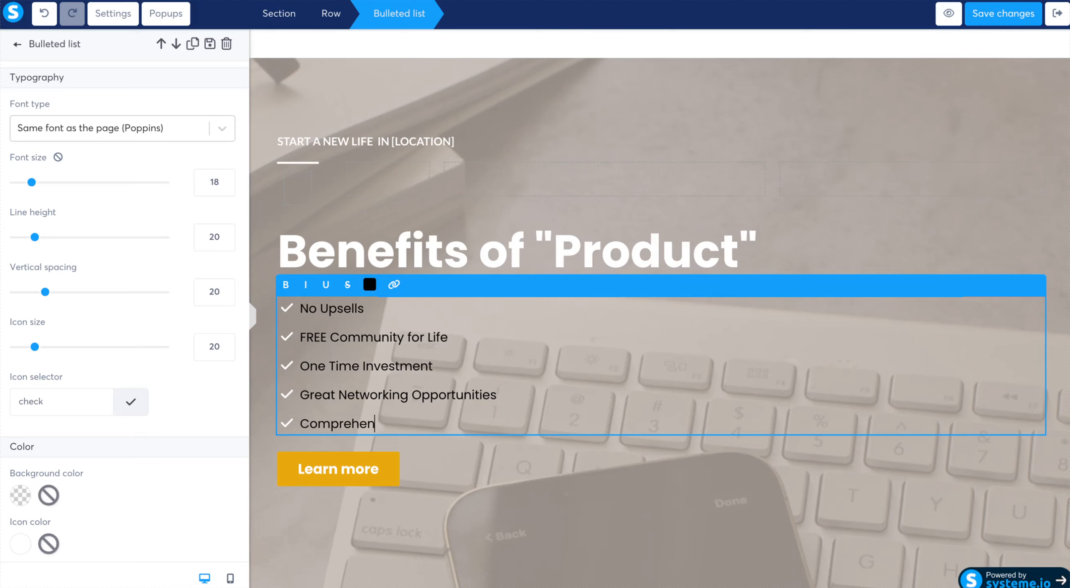
text(sive Edi)
text(cation)
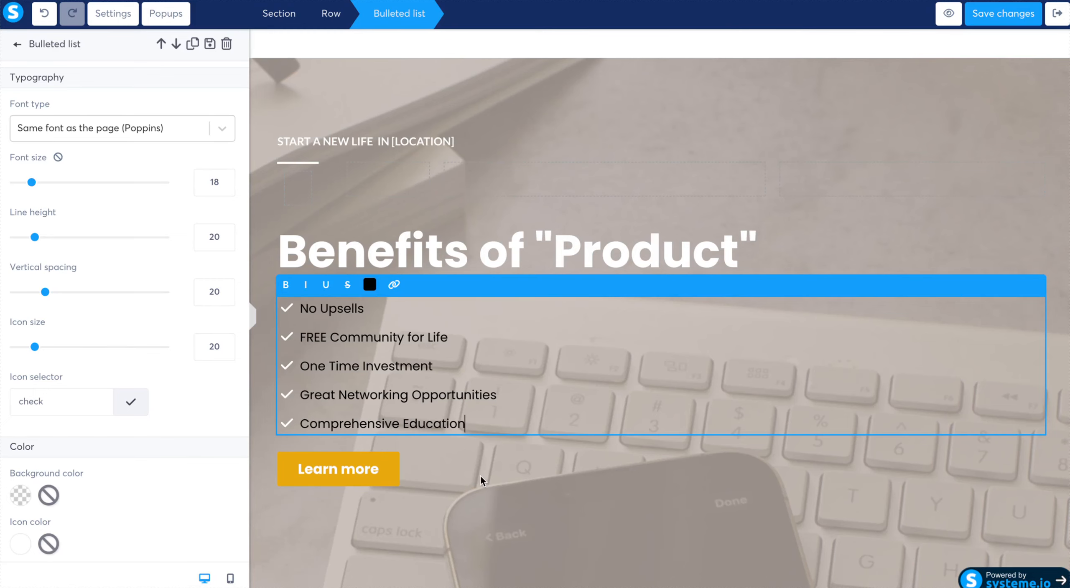
click(495, 482)
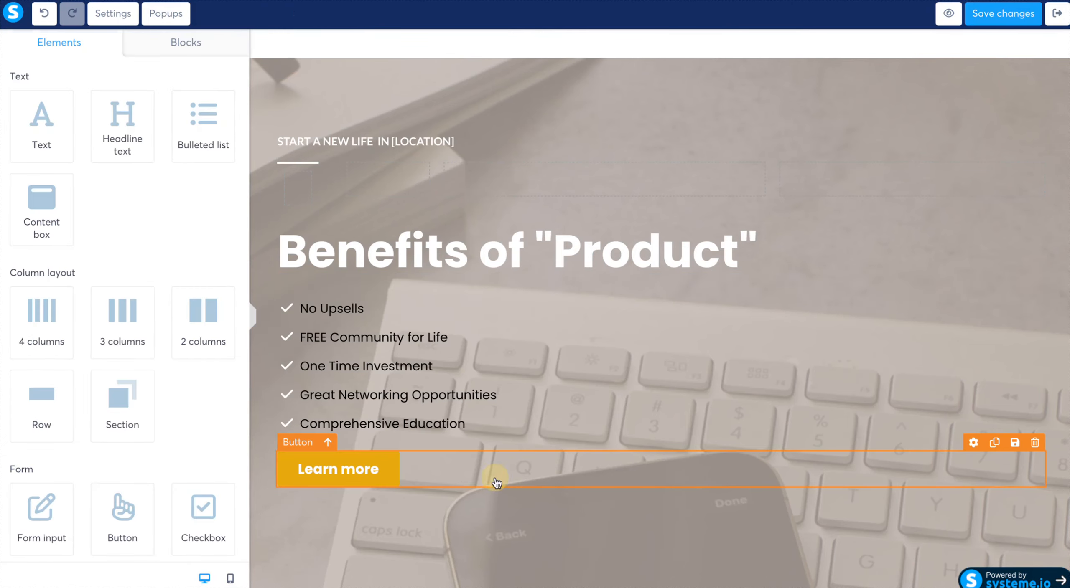
- Set the action of the "Learn more" button below the benefits list to Next step URL
click(390, 475)
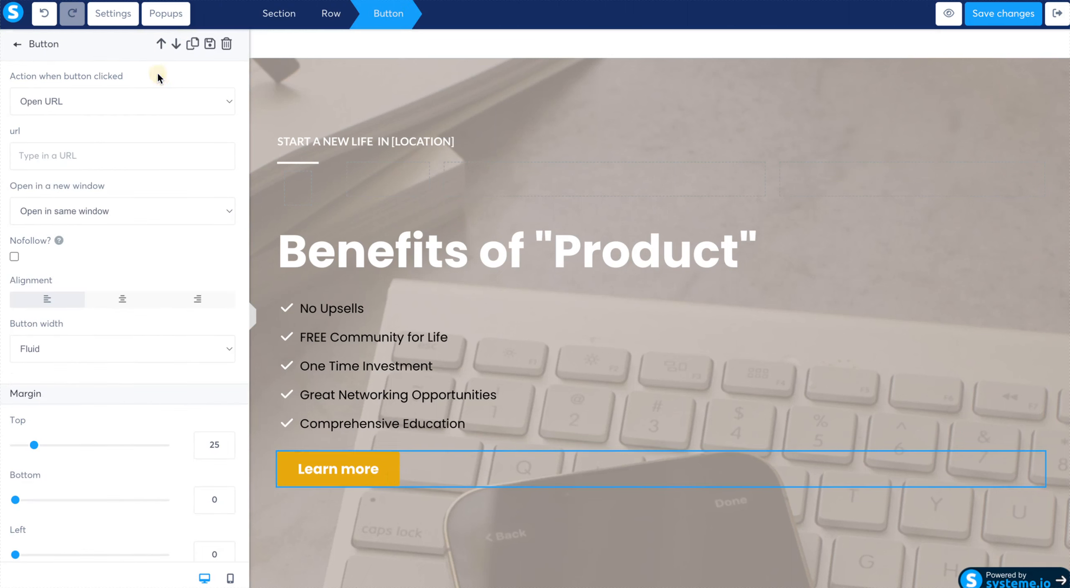
click(154, 101)
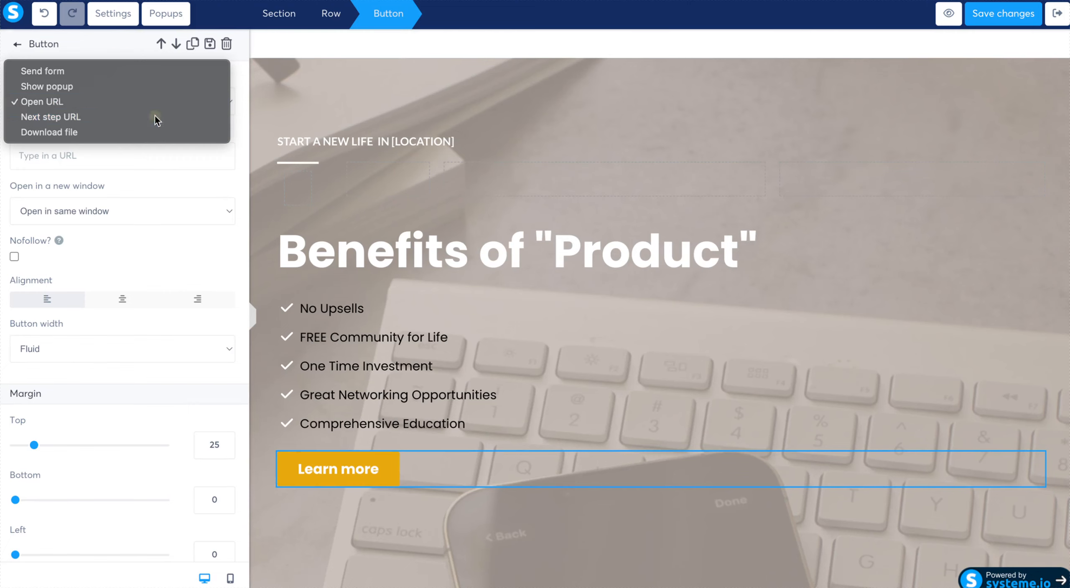
click(155, 117)
- Change the text of the "Learn more" button below the benefits list to "I am Ready"
scroll(159, 172, down, 8)
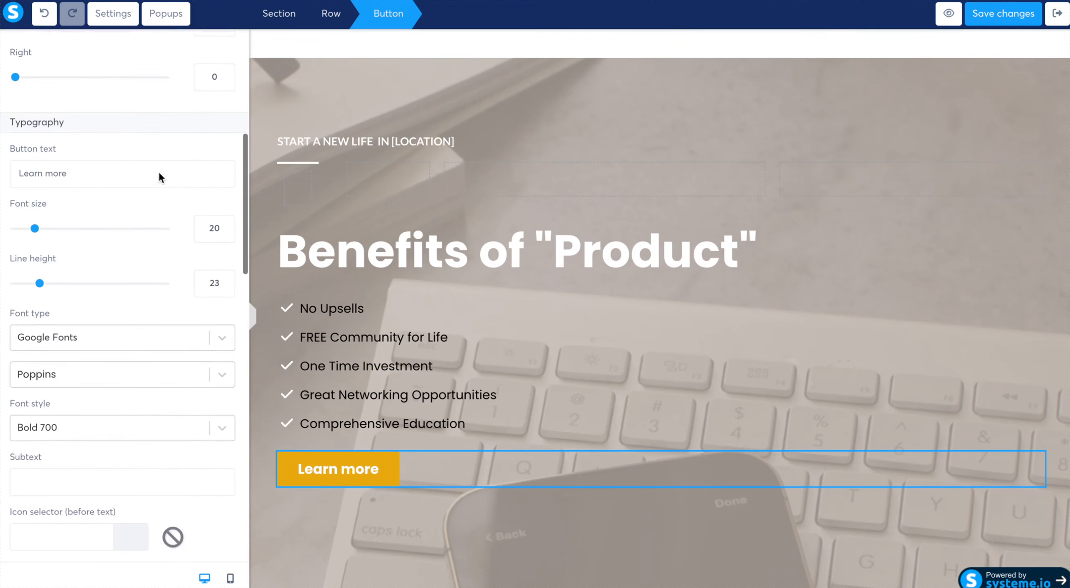
scroll(158, 171, up, 2)
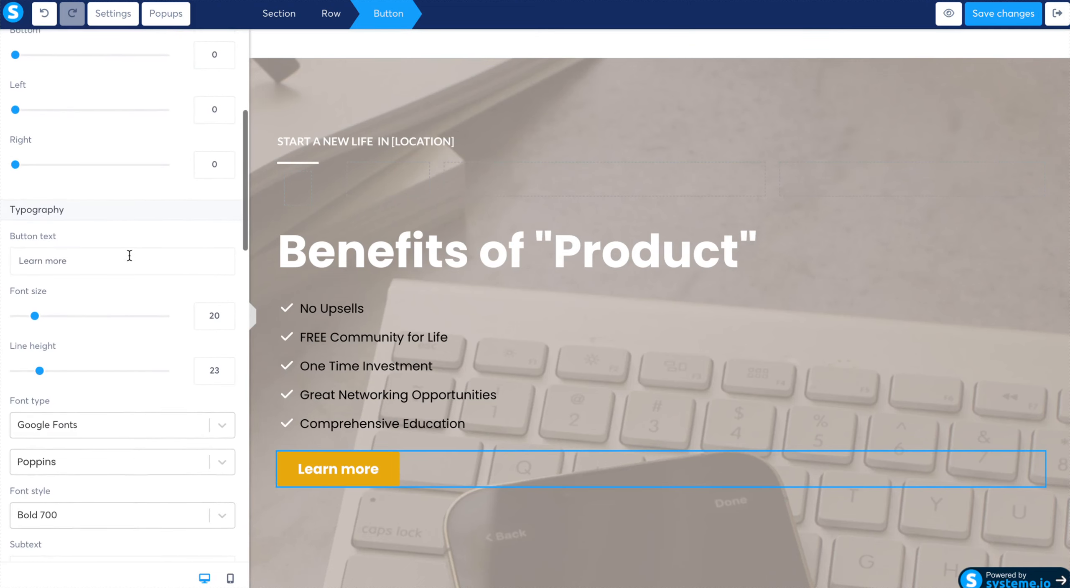
scroll(129, 255, up, 1)
triple_click(105, 286)
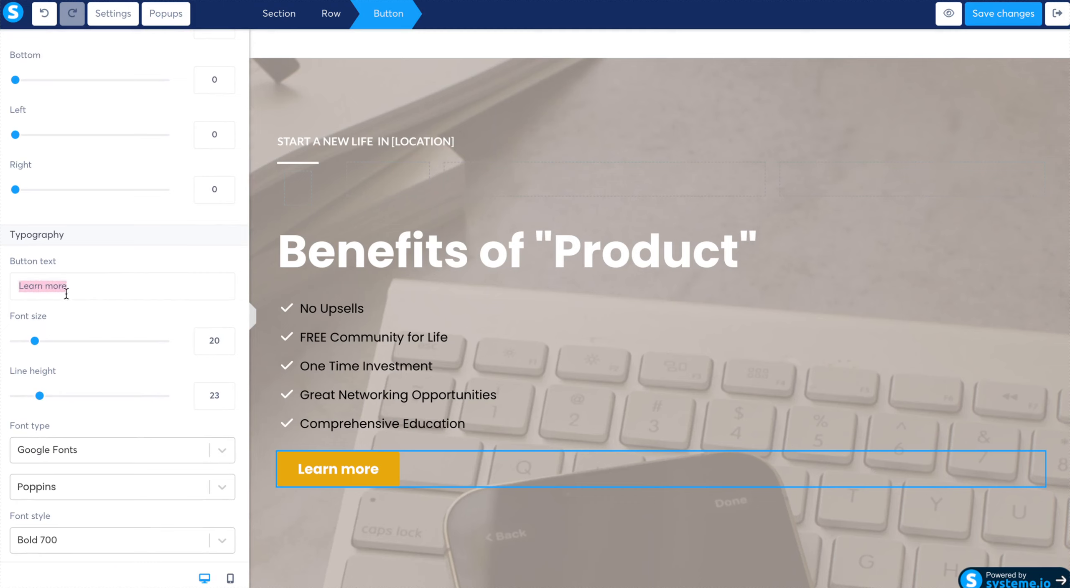
click(78, 269)
key(BackSpace)
key(BackSpace)
key(BackSpace)
key(BackSpace)
key(BackSpace)
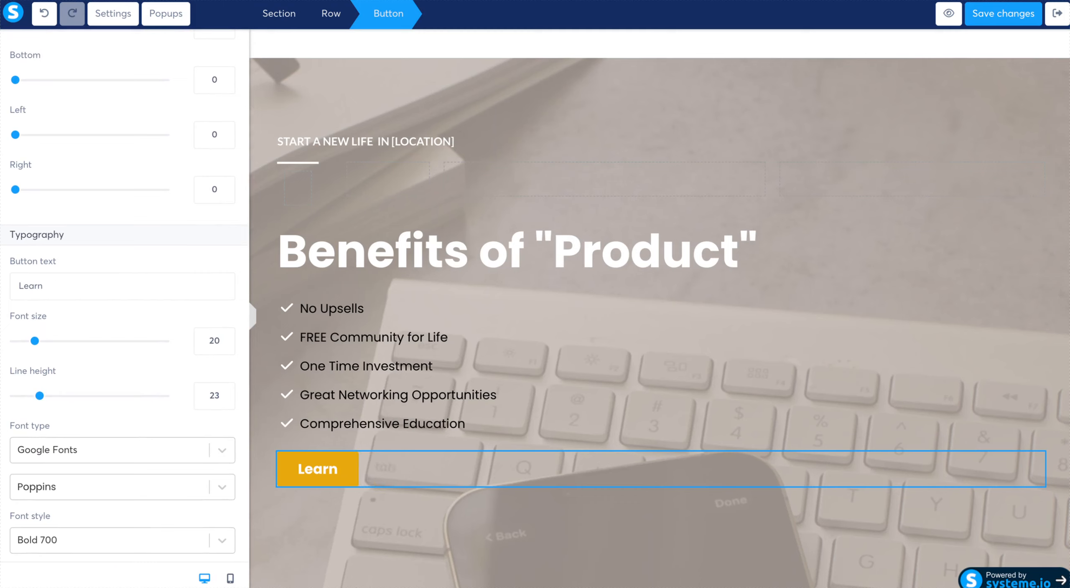
key(BackSpace)
key(BackSpace)
key(BackSpace)
key(BackSpace)
key(BackSpace)
text(I)
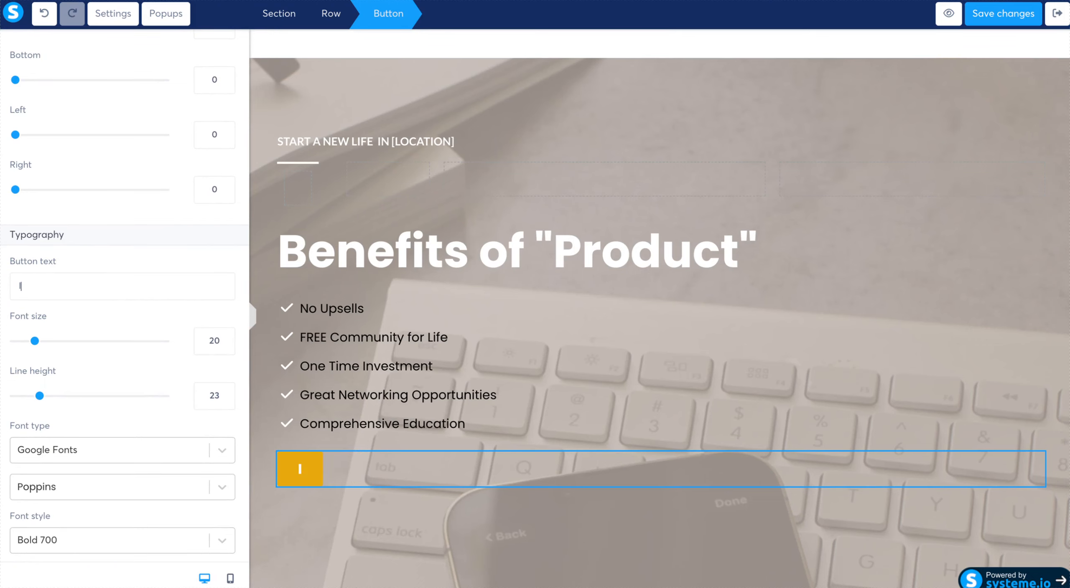
text( am Ready)
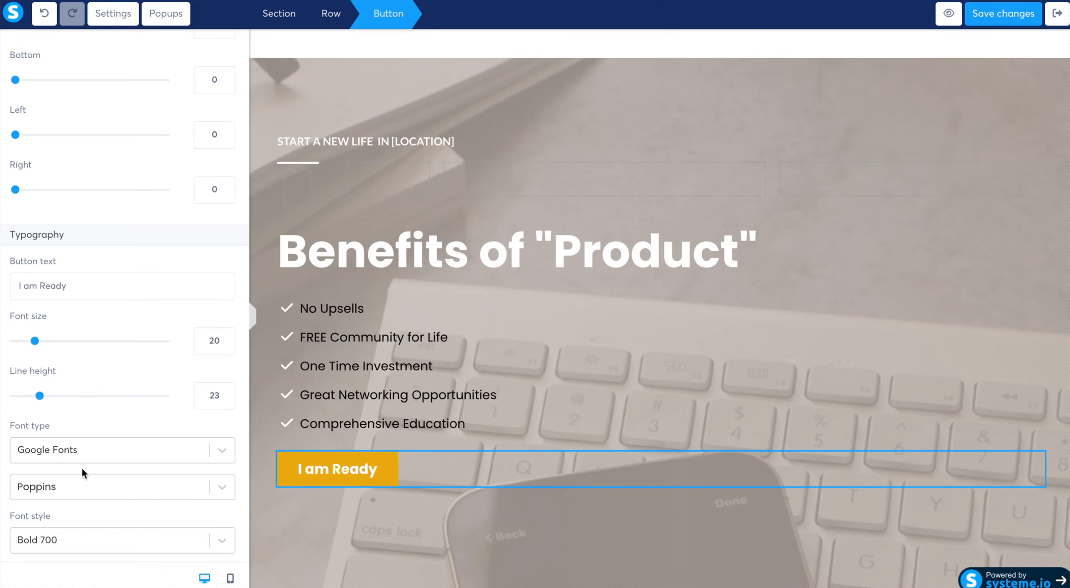
- Set the "I am Ready" button's background color to the default red D0021B and deselect the button
scroll(81, 466, down, 8)
click(19, 473)
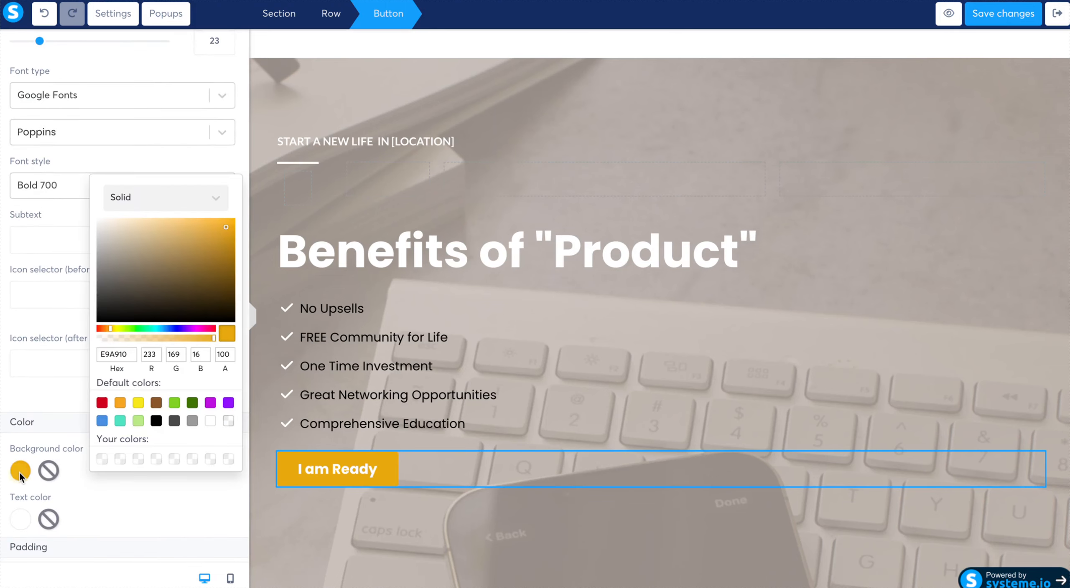
click(102, 402)
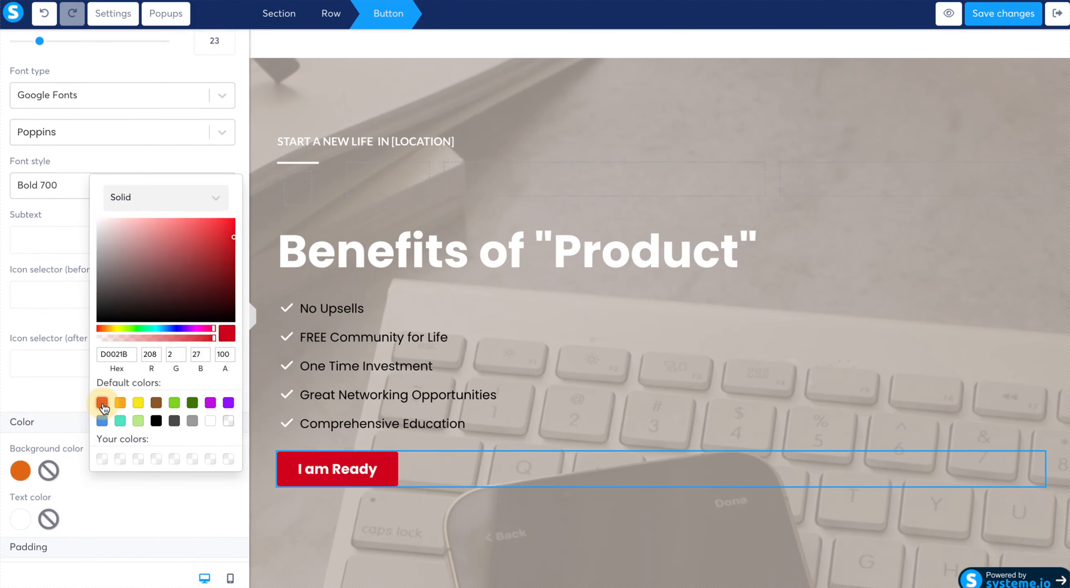
click(171, 536)
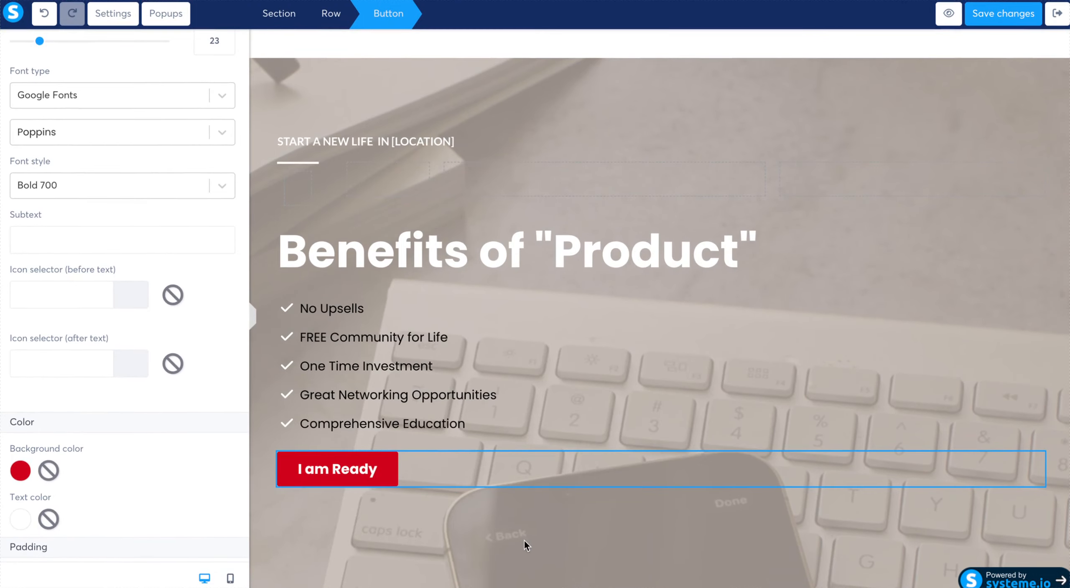
click(534, 526)
- Delete the Awards section and the "For Employers" section below the benefits section
scroll(537, 527, down, 5)
scroll(537, 526, down, 5)
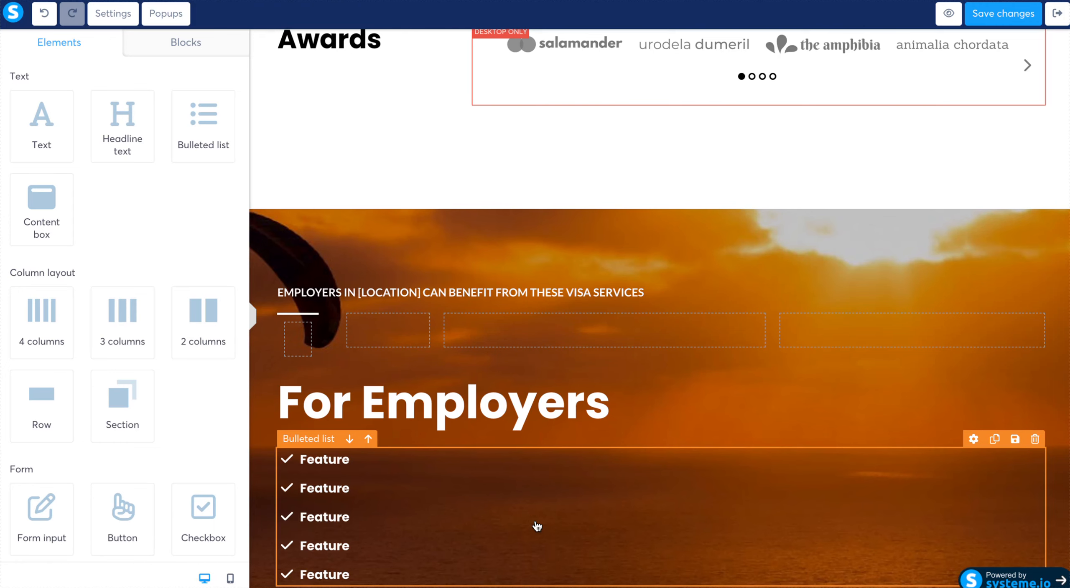
scroll(845, 354, up, 5)
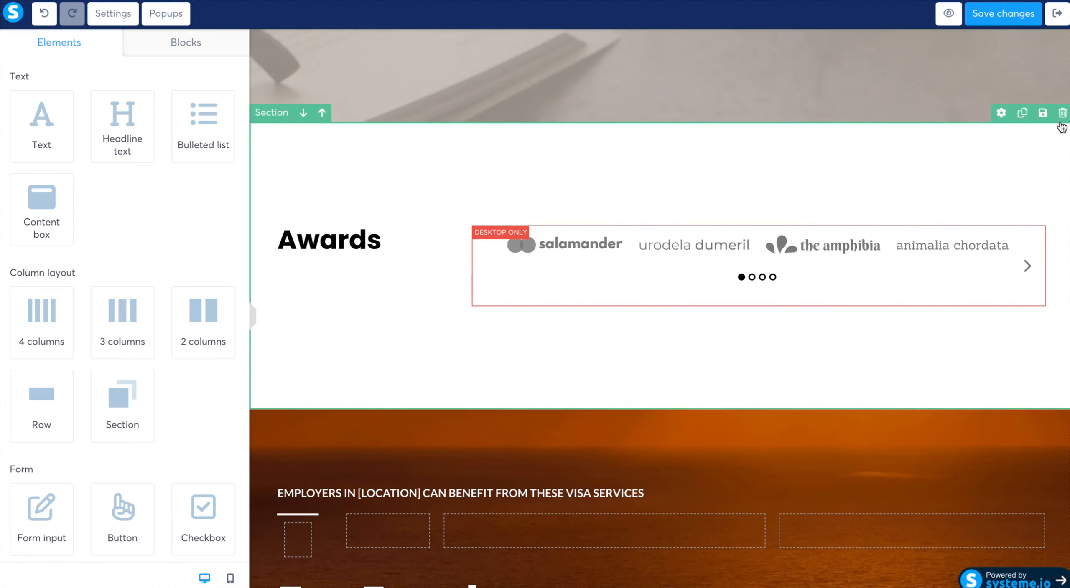
click(1062, 113)
click(667, 67)
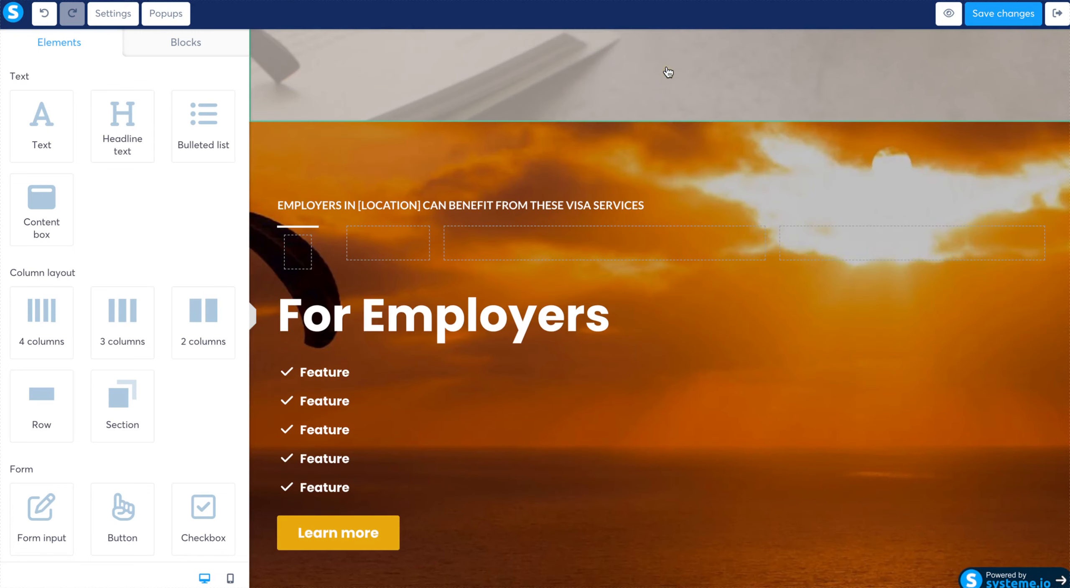
click(1063, 112)
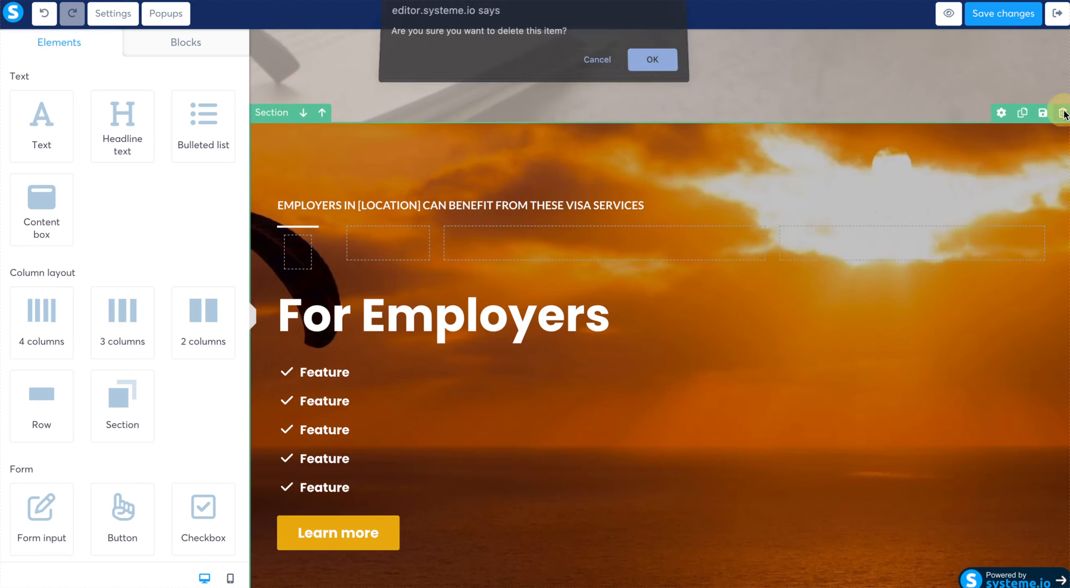
click(664, 63)
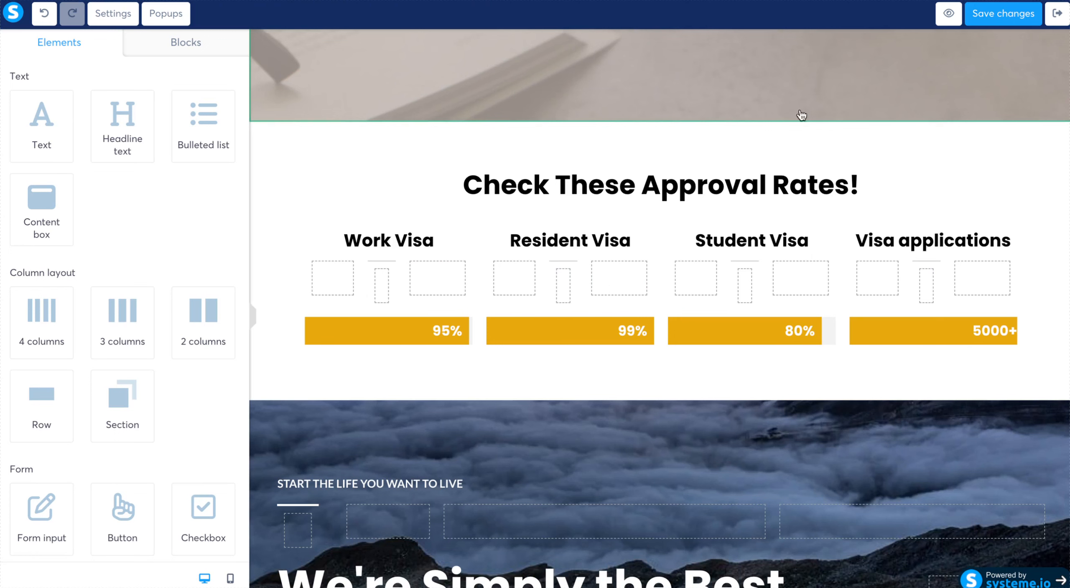
- Delete the "Check These Approval Rates!" section and the "We're Simply the Best Option Out There." section
click(1062, 113)
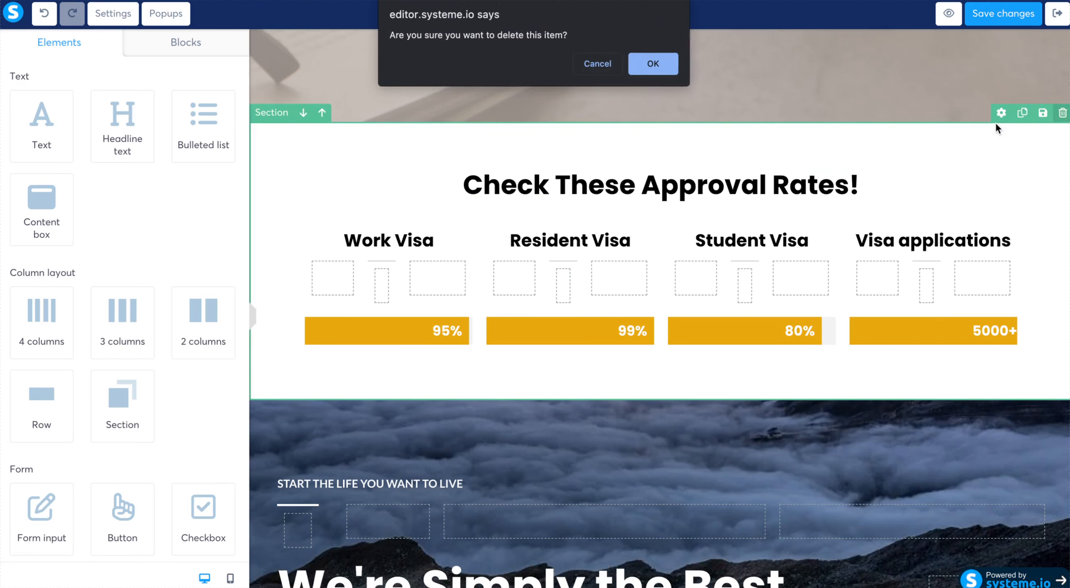
click(655, 64)
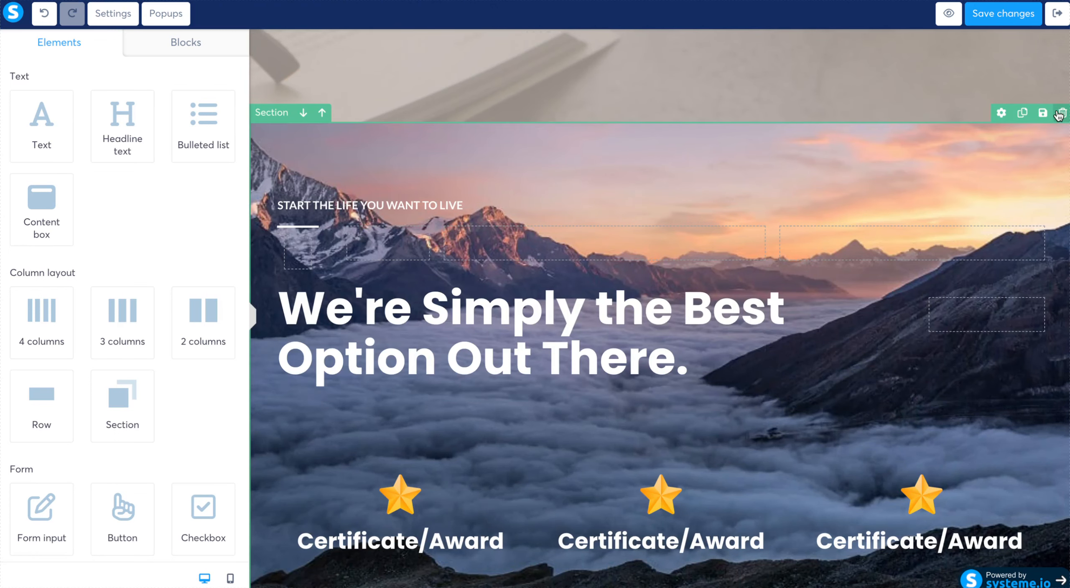
click(1061, 114)
click(654, 59)
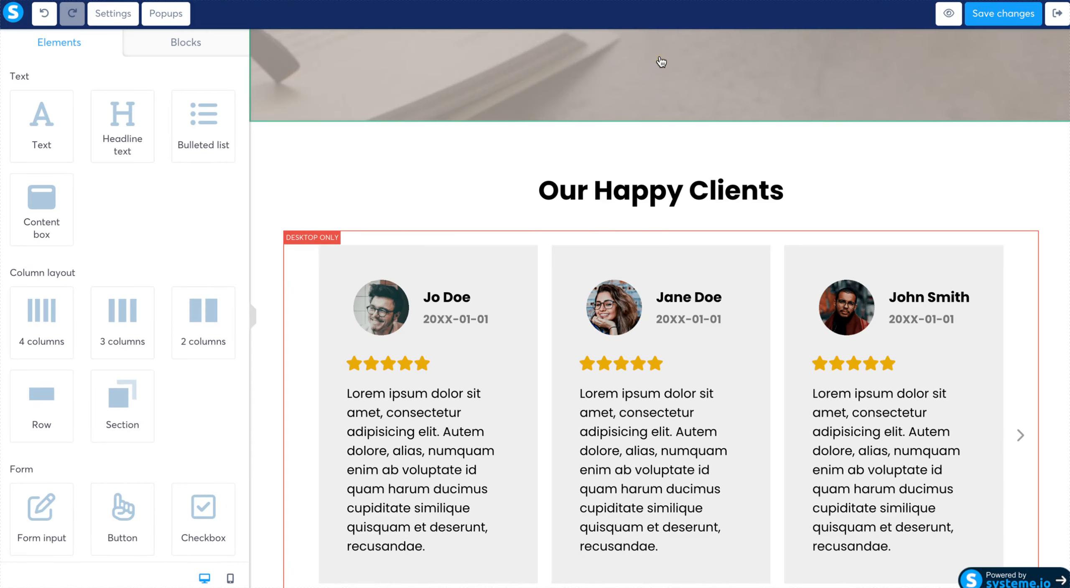
- Delete the "Our Happy Clients" testimonials section and the "Stay in the loop" socials section
scroll(913, 210, down, 4)
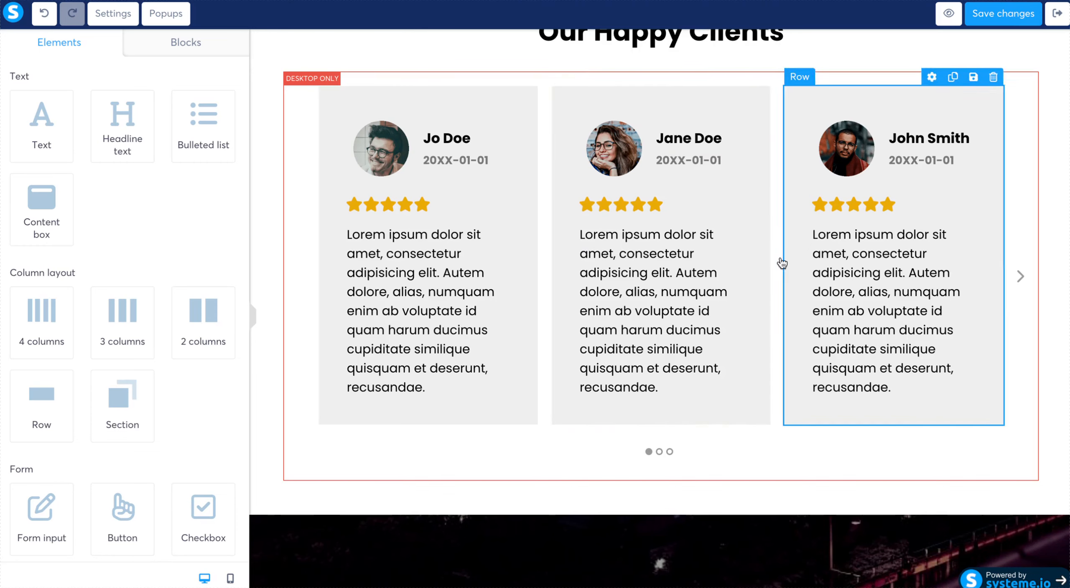
scroll(760, 237, up, 2)
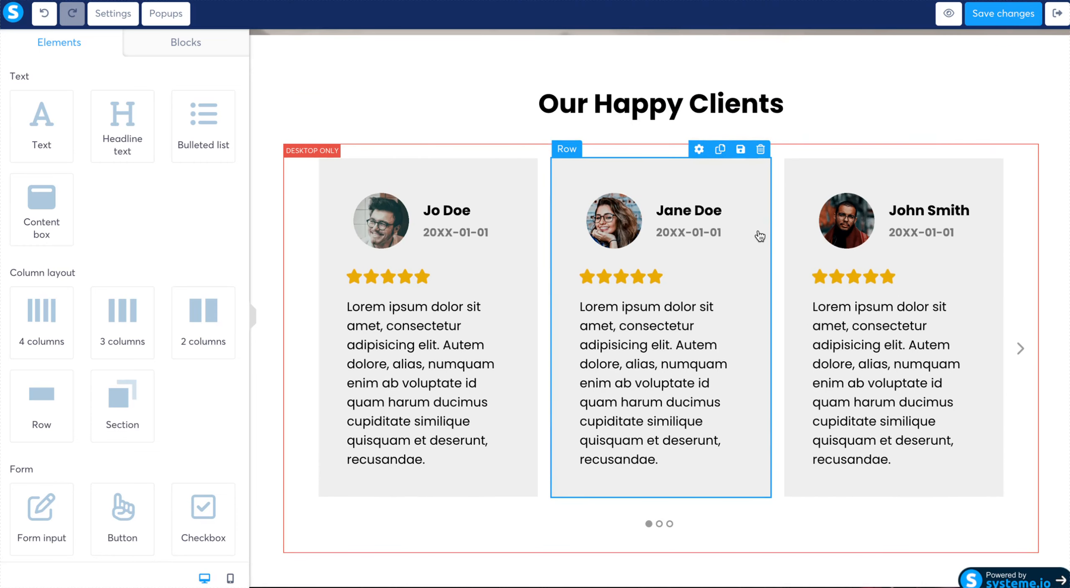
scroll(760, 237, up, 1)
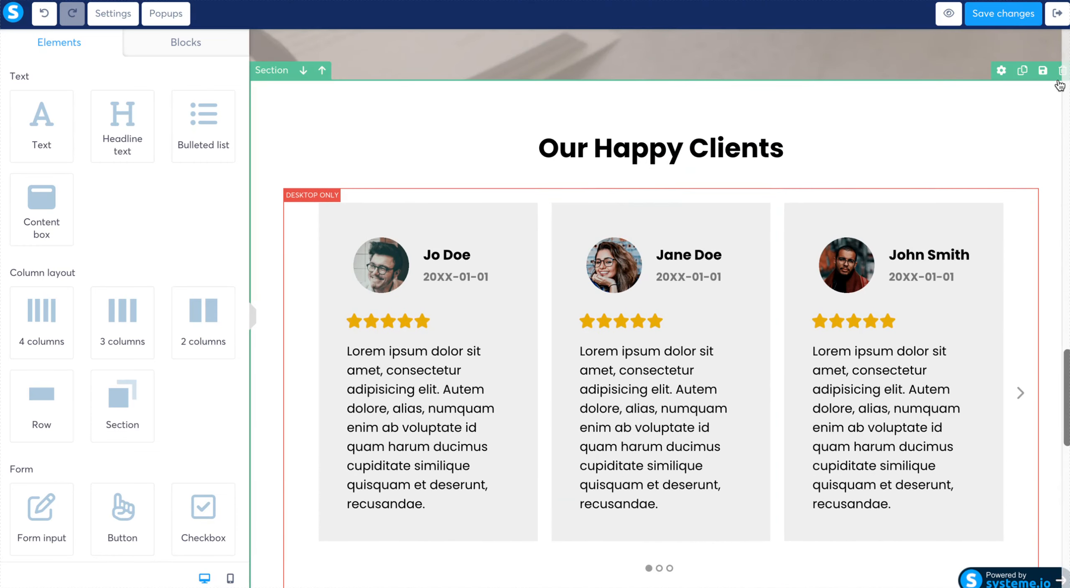
click(1062, 71)
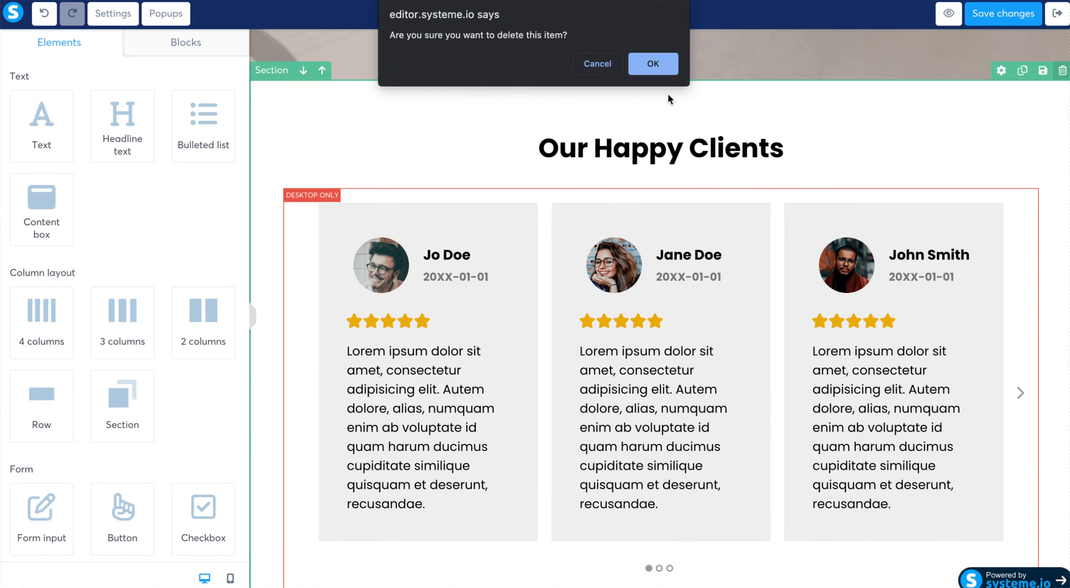
click(654, 65)
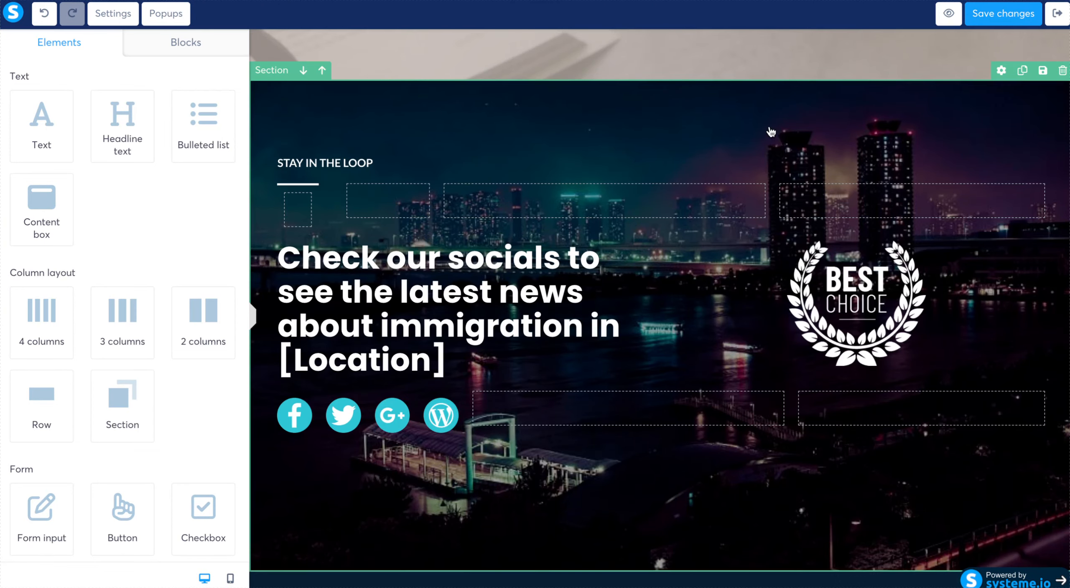
click(1063, 76)
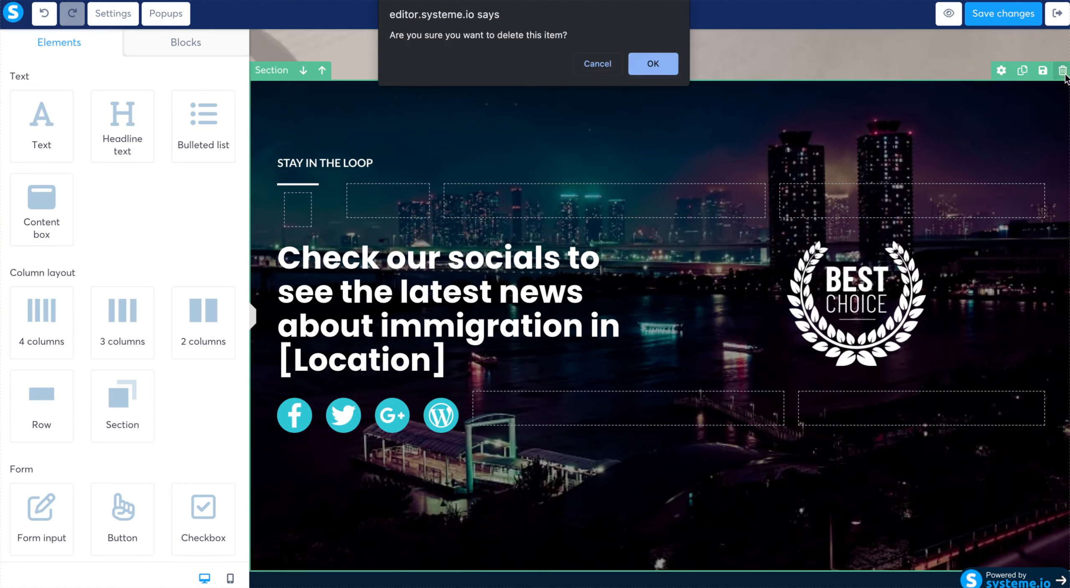
click(650, 67)
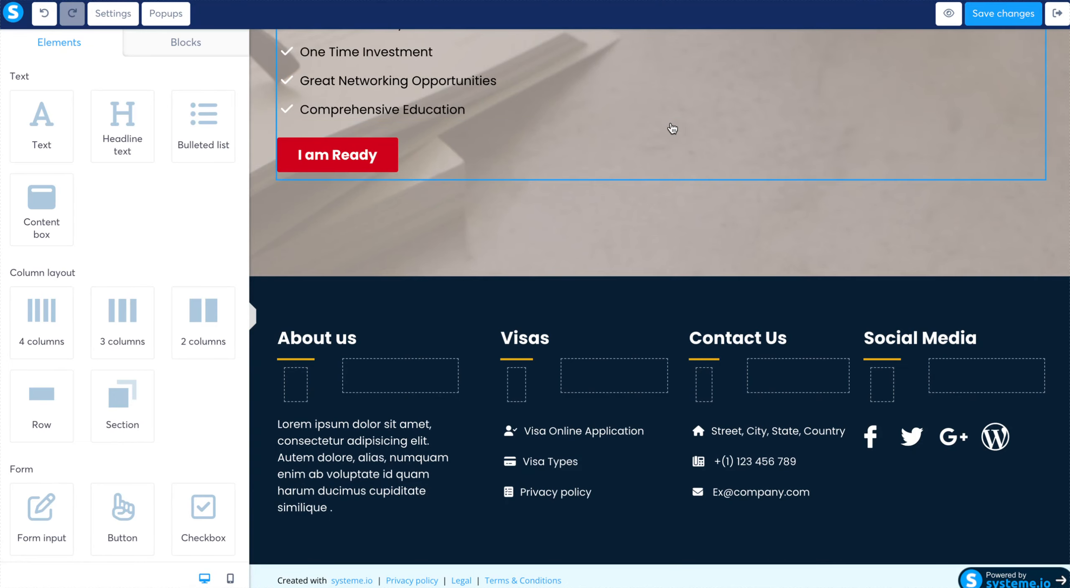
- Insert an empty section between the benefits section and the page footer
scroll(672, 130, up, 20)
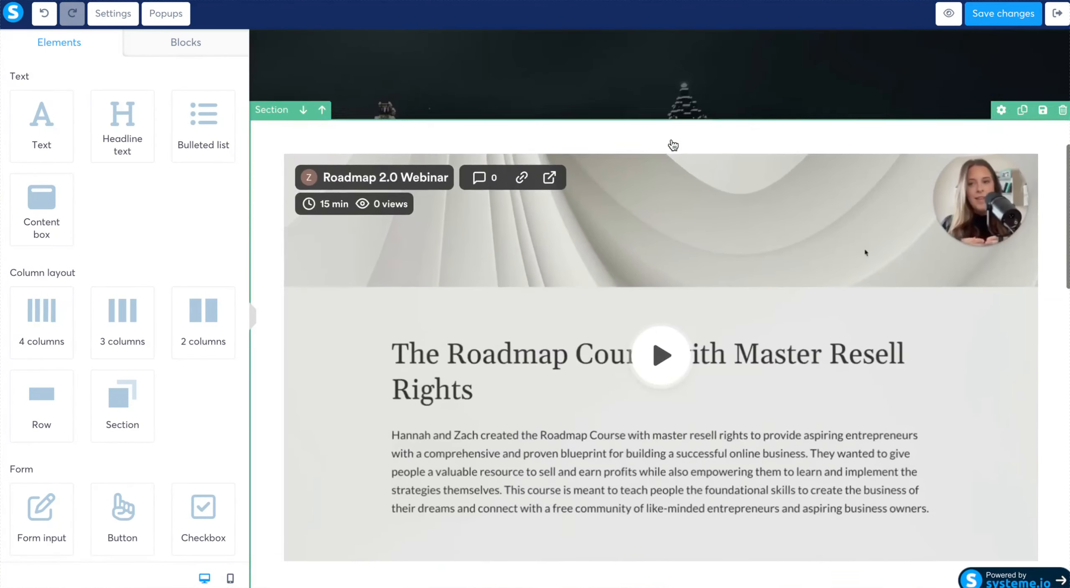
scroll(672, 145, up, 5)
scroll(672, 145, down, 20)
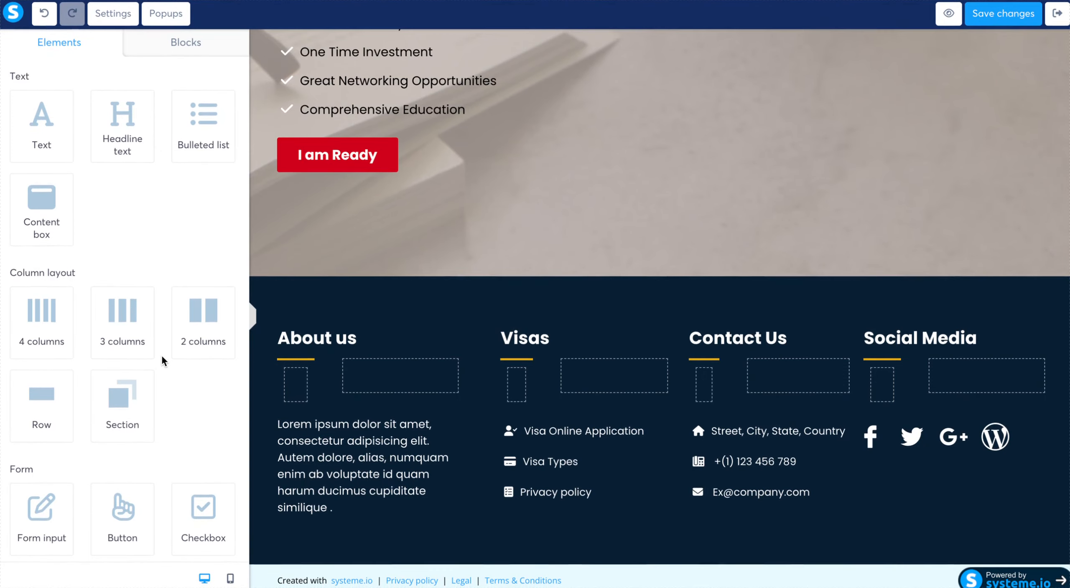
scroll(161, 354, down, 15)
scroll(161, 354, up, 15)
drag(121, 413, 346, 298)
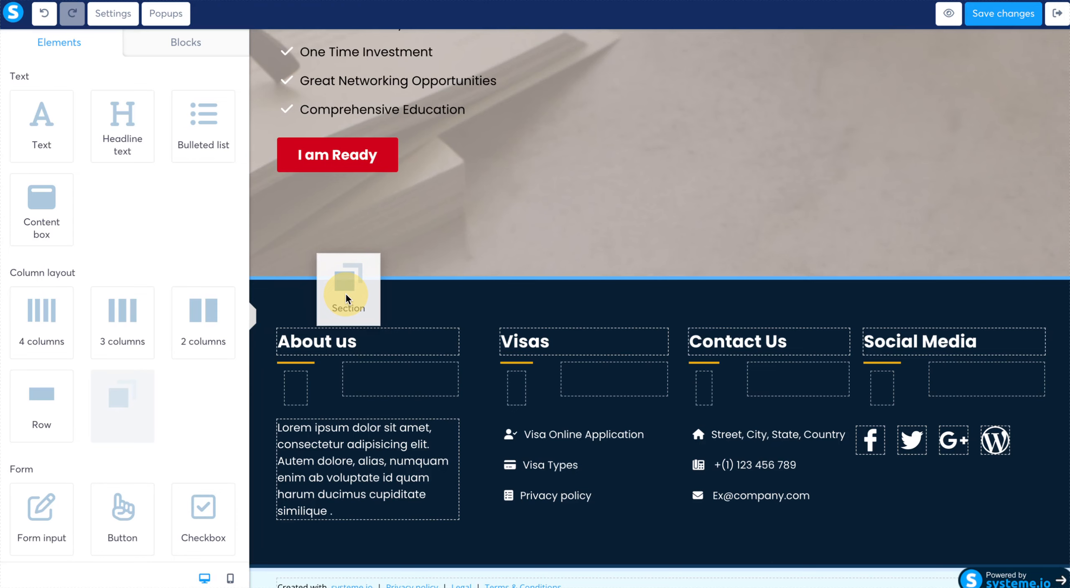
drag(346, 294, 346, 291)
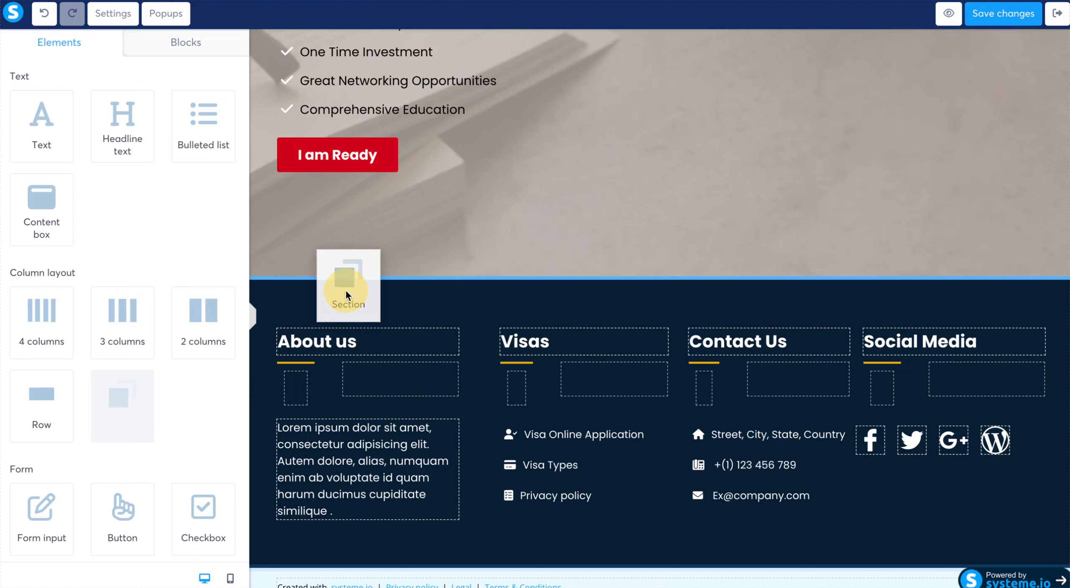
drag(346, 291, 346, 291)
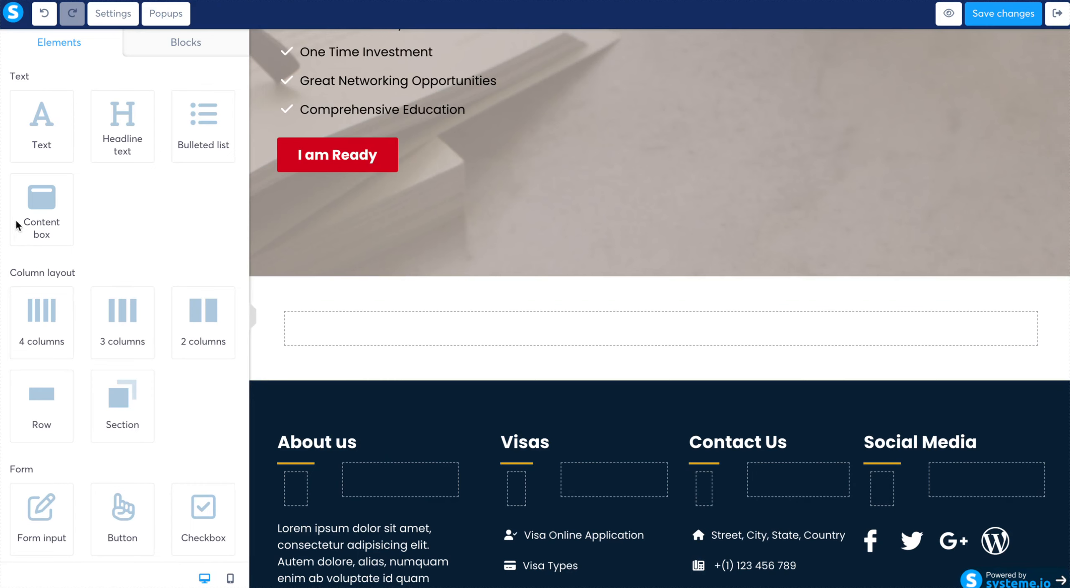
- Examine the available page elements and the ready-made Testimonials block layouts
scroll(183, 361, down, 15)
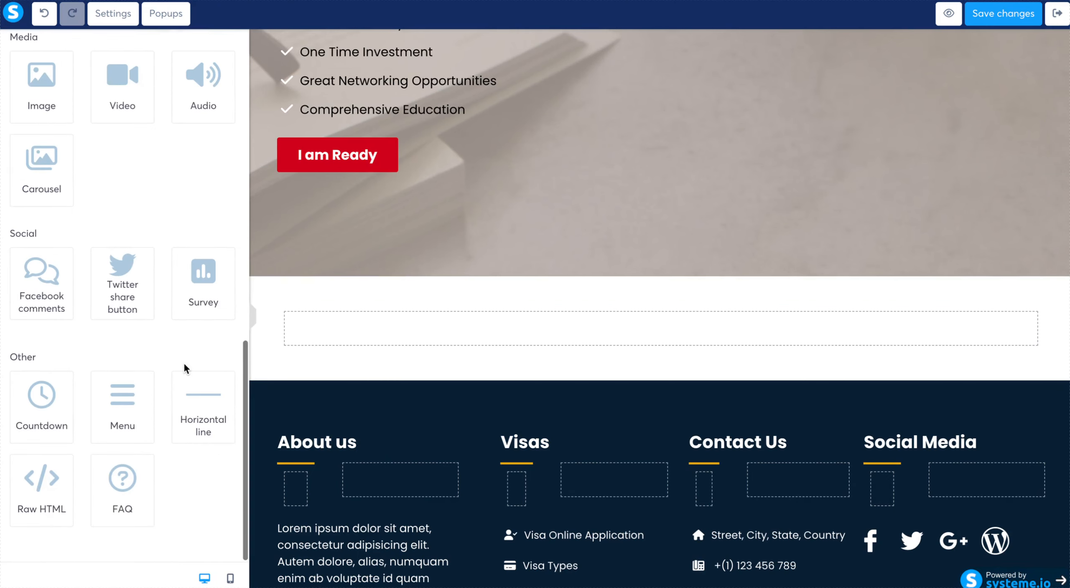
scroll(184, 364, up, 15)
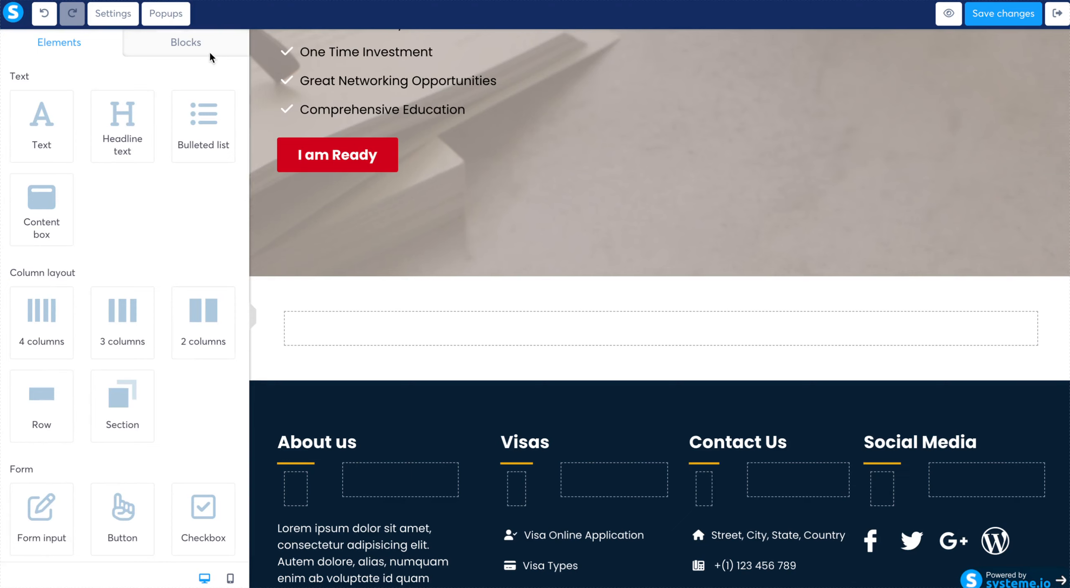
click(215, 41)
click(208, 43)
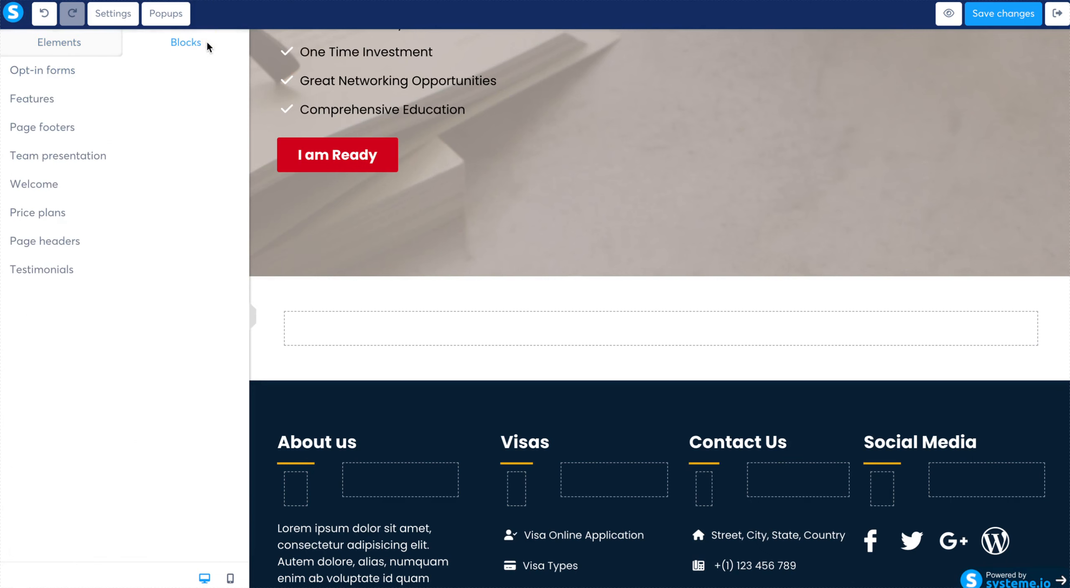
click(64, 270)
scroll(138, 433, down, 10)
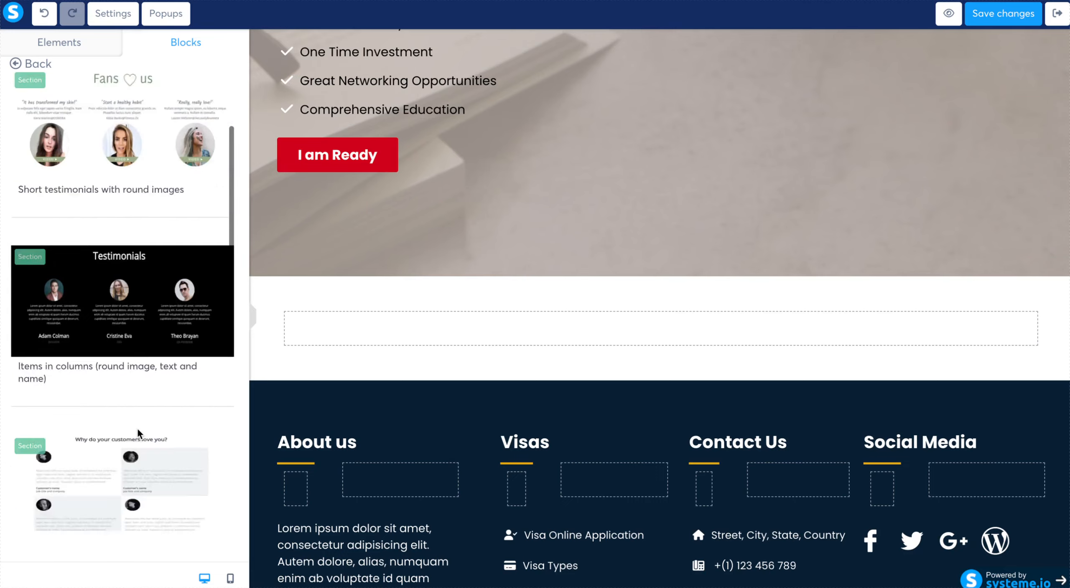
scroll(138, 435, down, 3)
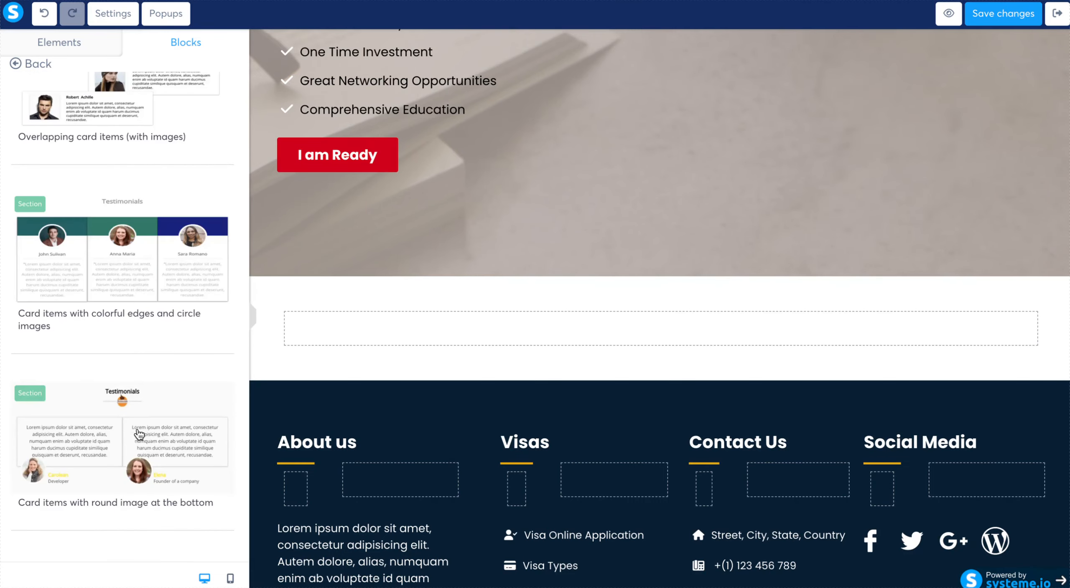
scroll(138, 434, up, 10)
scroll(139, 434, up, 7)
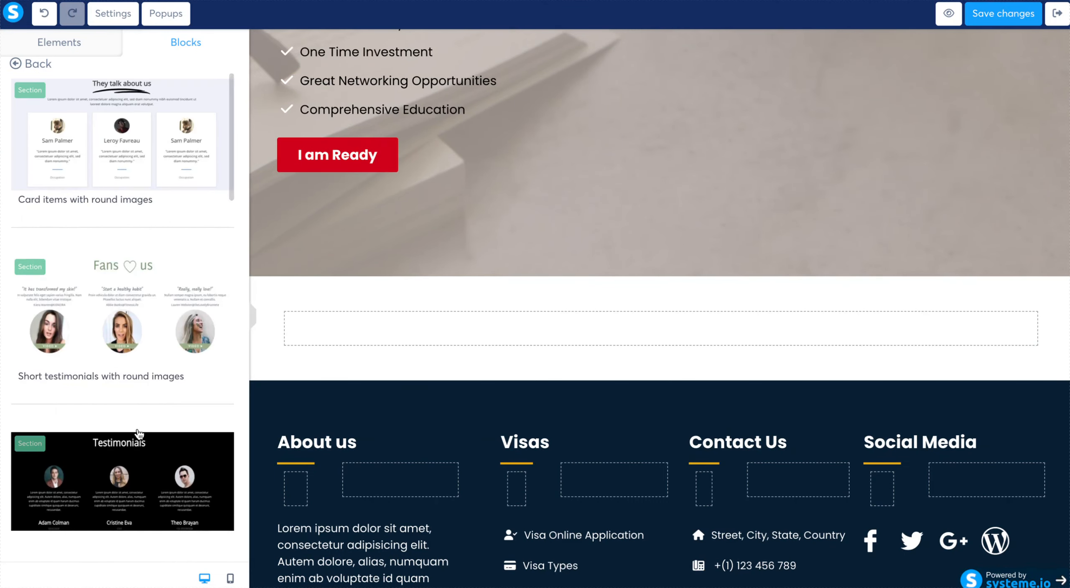
- Insert the ready-made "Items in columns (round image, text and name)" testimonials block between the benefits section and the empty section
scroll(139, 435, down, 4)
scroll(137, 427, down, 3)
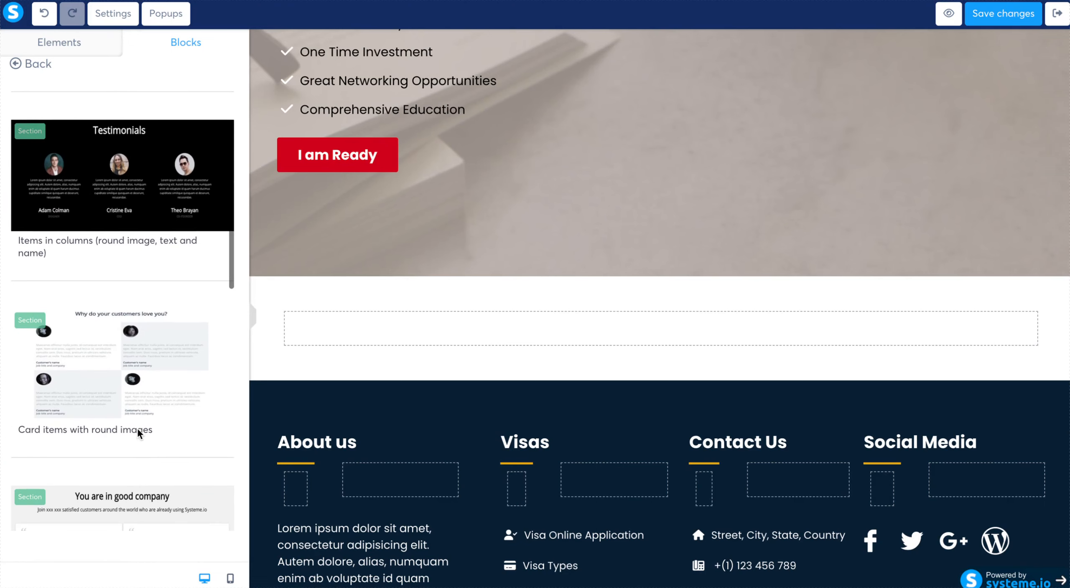
drag(143, 184, 481, 329)
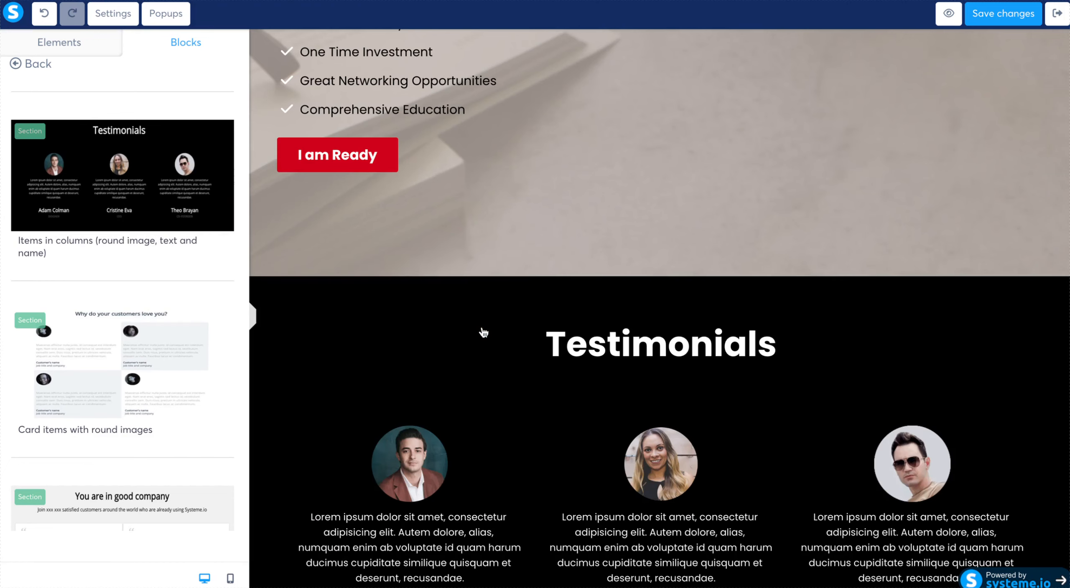
- Add two more copies of the same three-column testimonials block above the page footer
scroll(484, 333, down, 5)
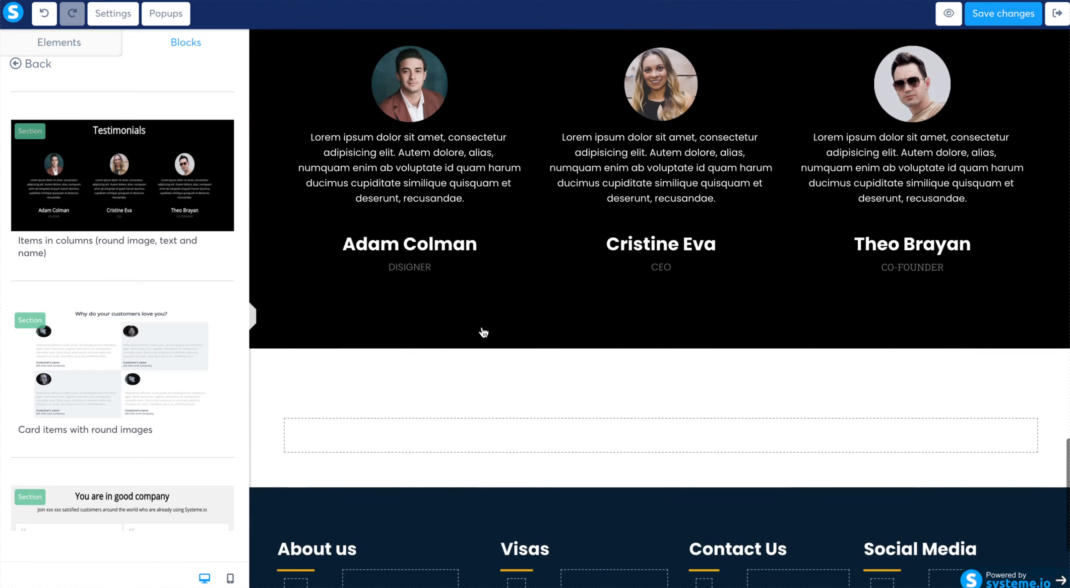
drag(155, 158, 532, 343)
scroll(532, 342, down, 7)
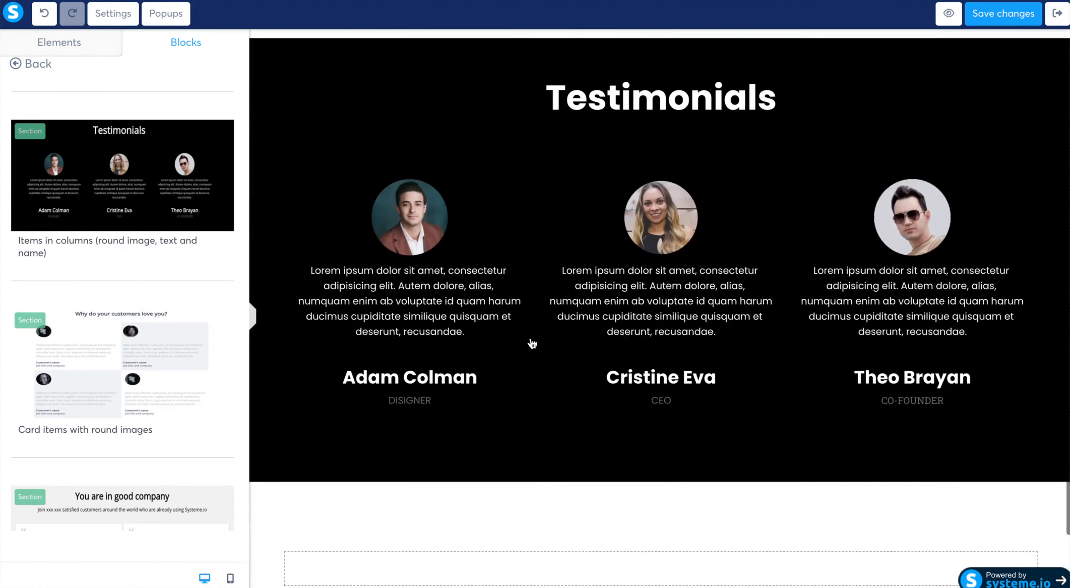
drag(160, 190, 521, 363)
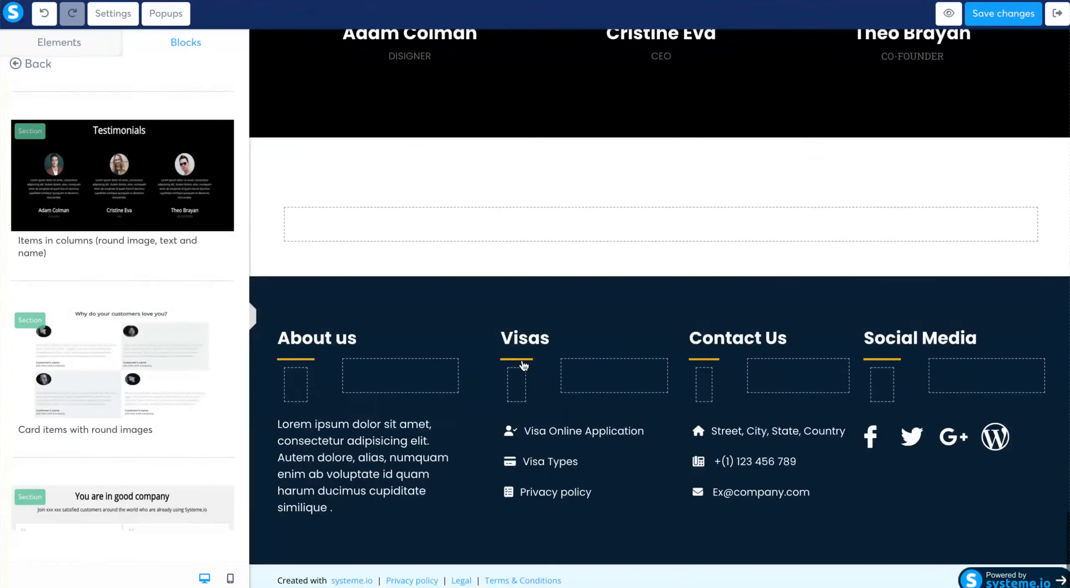
- Replace the placeholder text of the first testimonial with the italic quote starting "I am absolutely loving this course" and ending "Thank you!"
scroll(524, 366, up, 6)
scroll(522, 364, down, 2)
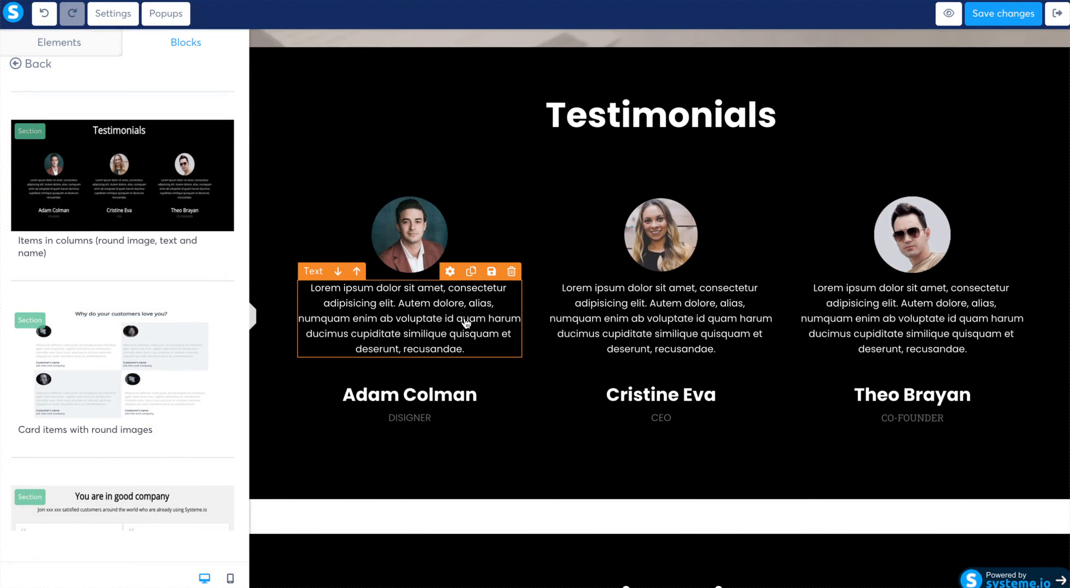
double_click(458, 335)
triple_click(457, 335)
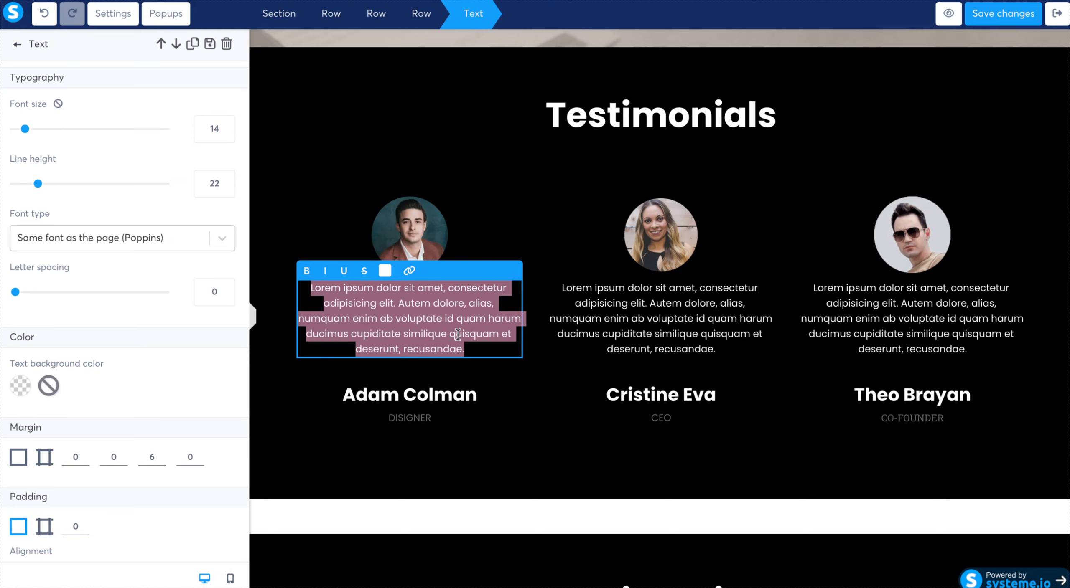
click(25, 225)
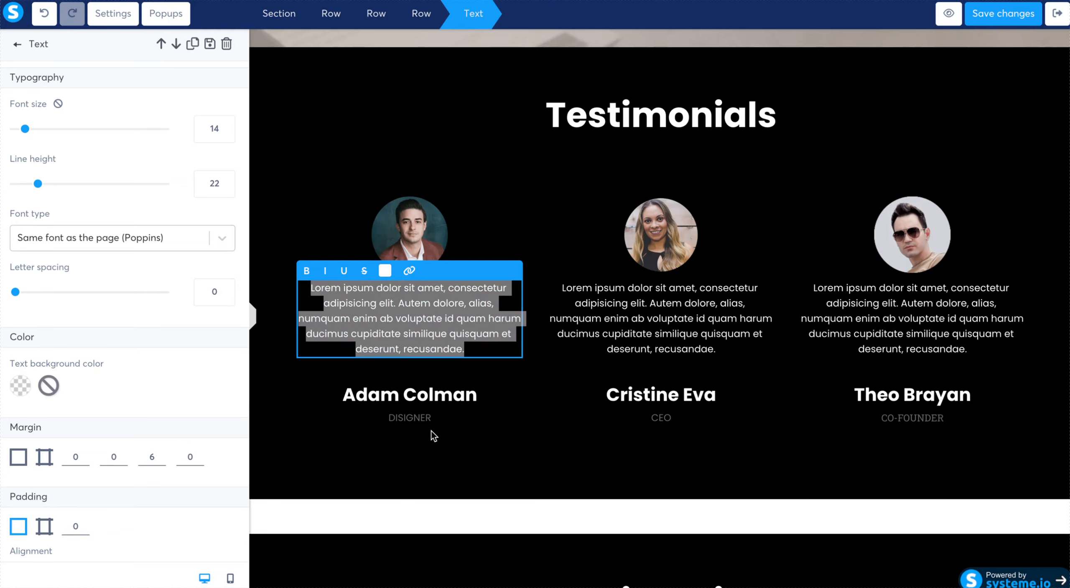
key(BackSpace)
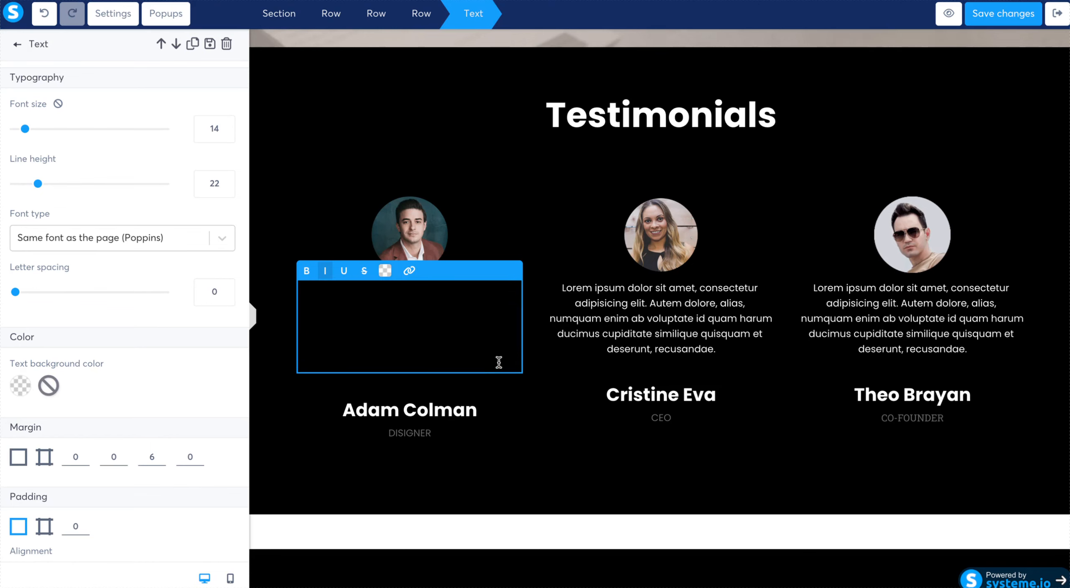
mouse_move(499, 362)
mouse_down()
mouse_move(457, 361)
mouse_move(483, 377)
mouse_move(494, 360)
mouse_up()
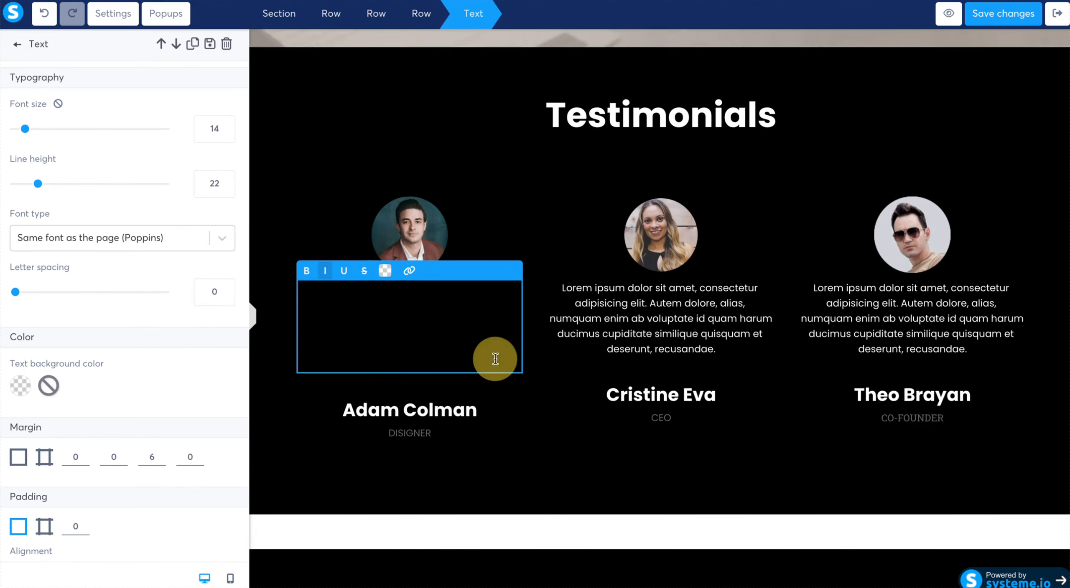
text("I am absolutely loving this course and the ability to add it to my suite of products and services available to my clients. What a beautiful done-for-you course that helps budding entrepreneurs fulfill their dreams. Thank you!")
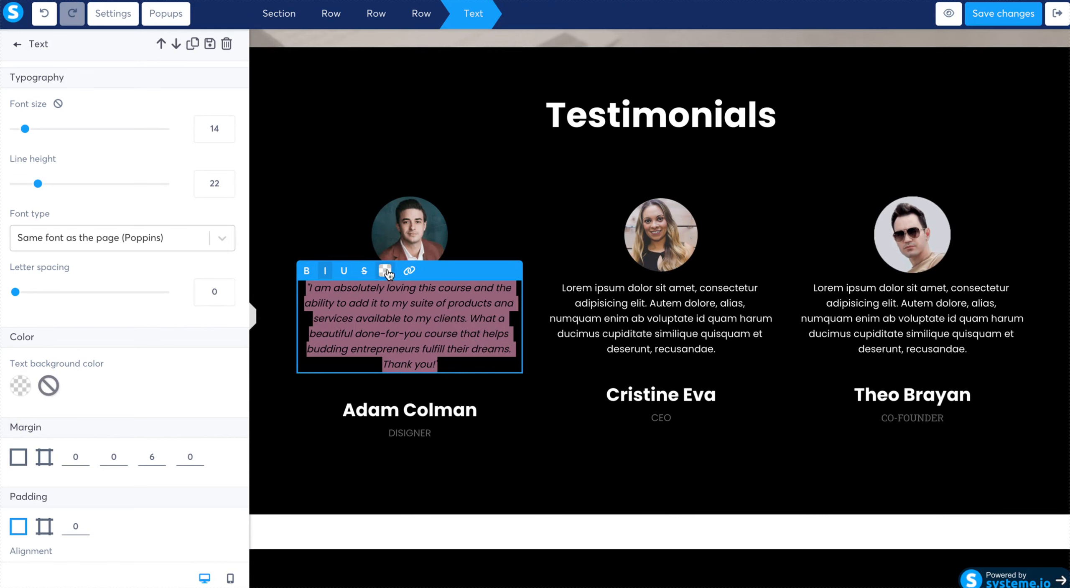
- Set the text color of the first testimonial's quote to white
click(385, 271)
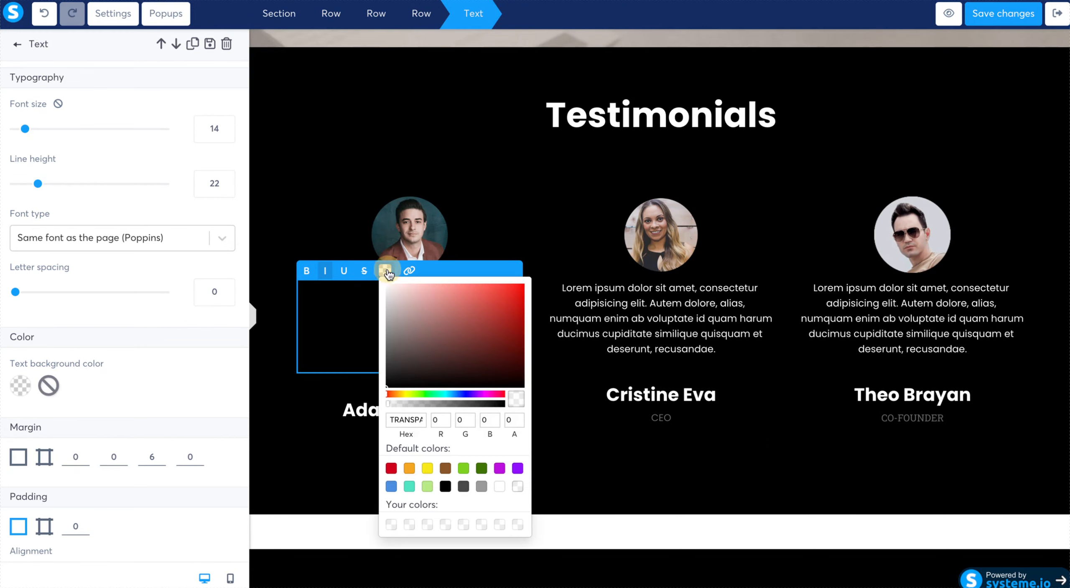
click(500, 489)
click(606, 468)
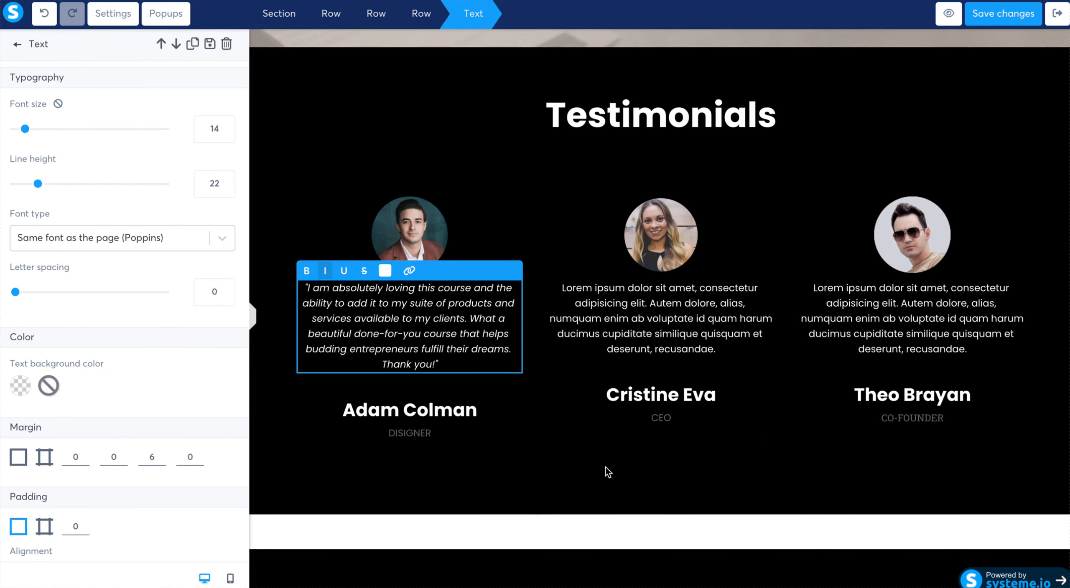
- Append the reviewer's first name to the end of the first testimonial's quote
click(452, 363)
text(Kristy)
- Replace the bold placeholder name under the first testimonial with the reviewer's first name
click(473, 415)
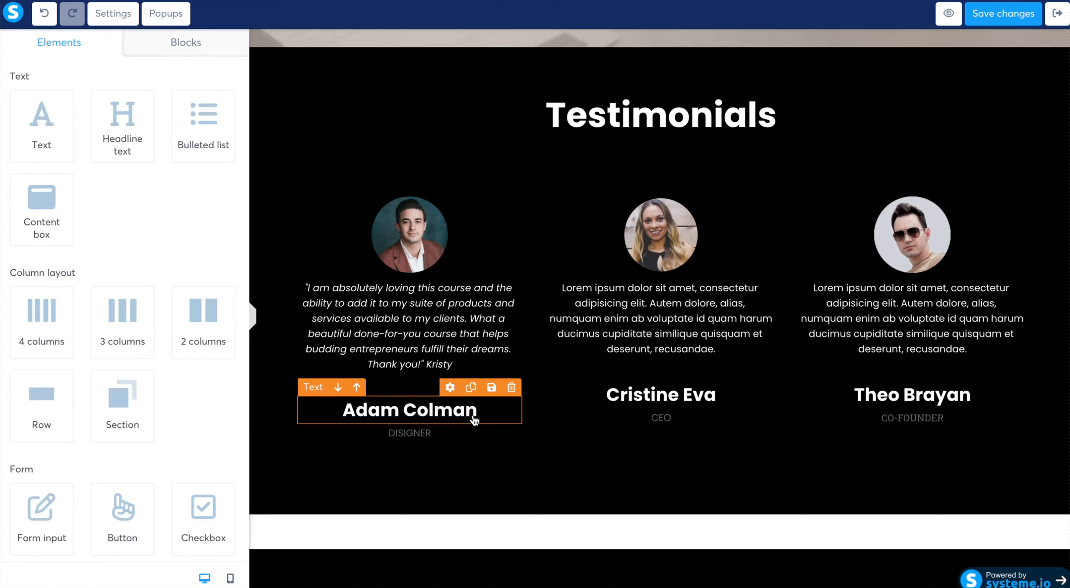
click(474, 419)
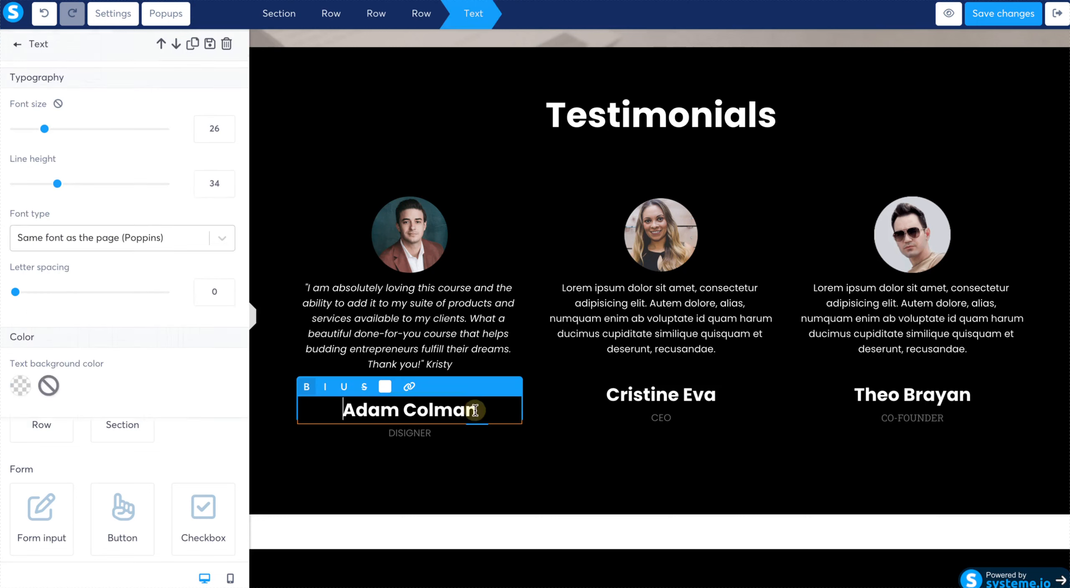
triple_click(474, 419)
text(Kristy)
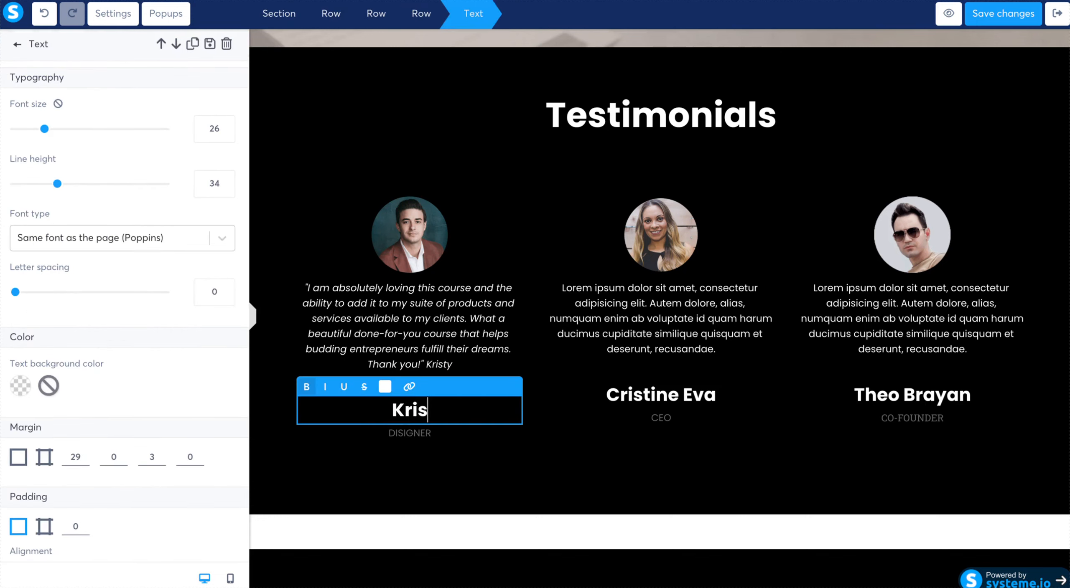
- Delete the "DISIGNER" job title text below the first testimonial's name
click(487, 439)
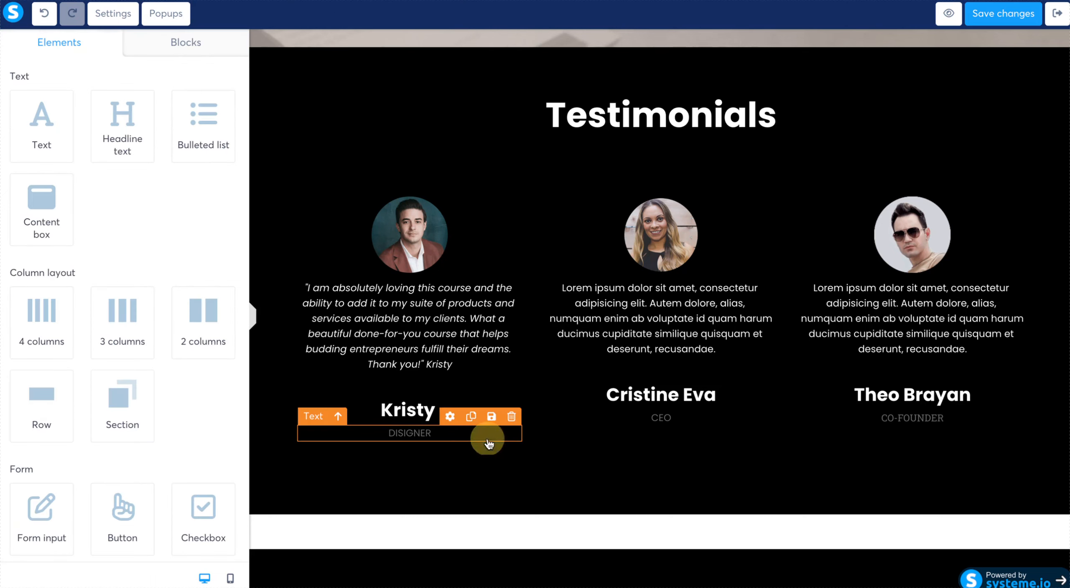
click(512, 417)
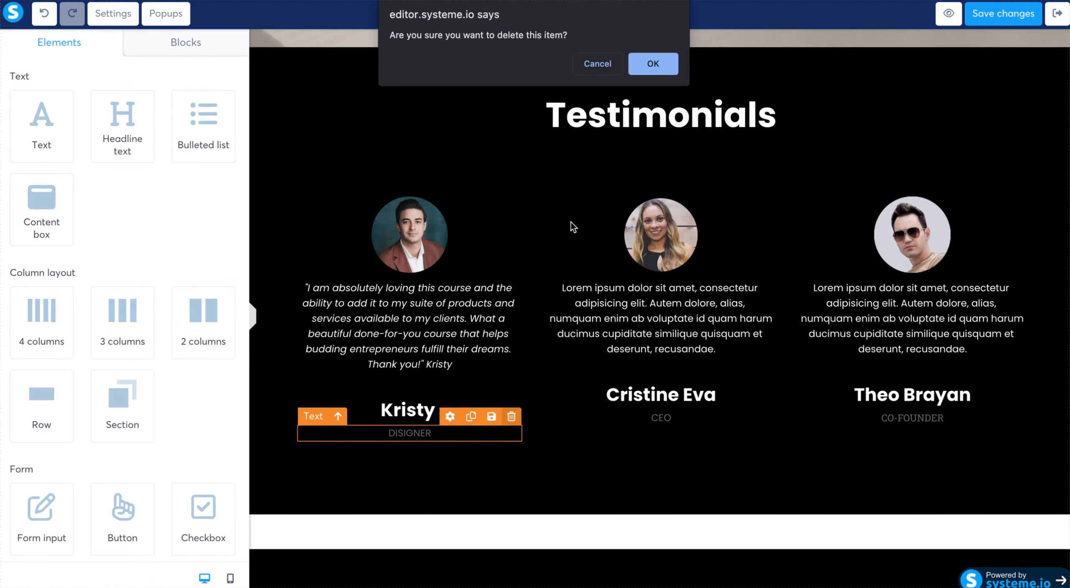
click(662, 65)
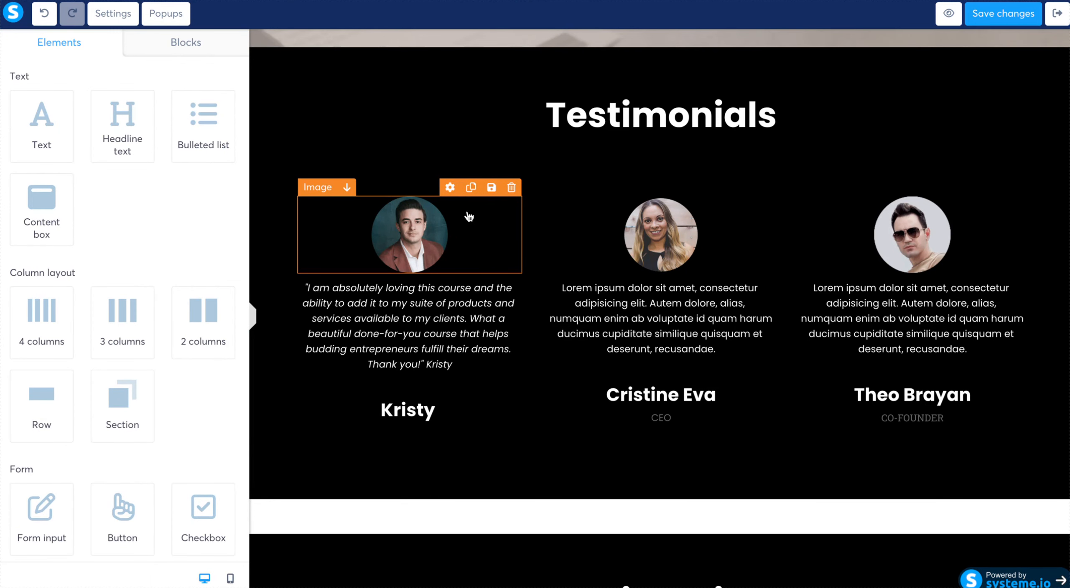
- Delete the round portrait images from all three columns of the first Testimonials section
click(514, 188)
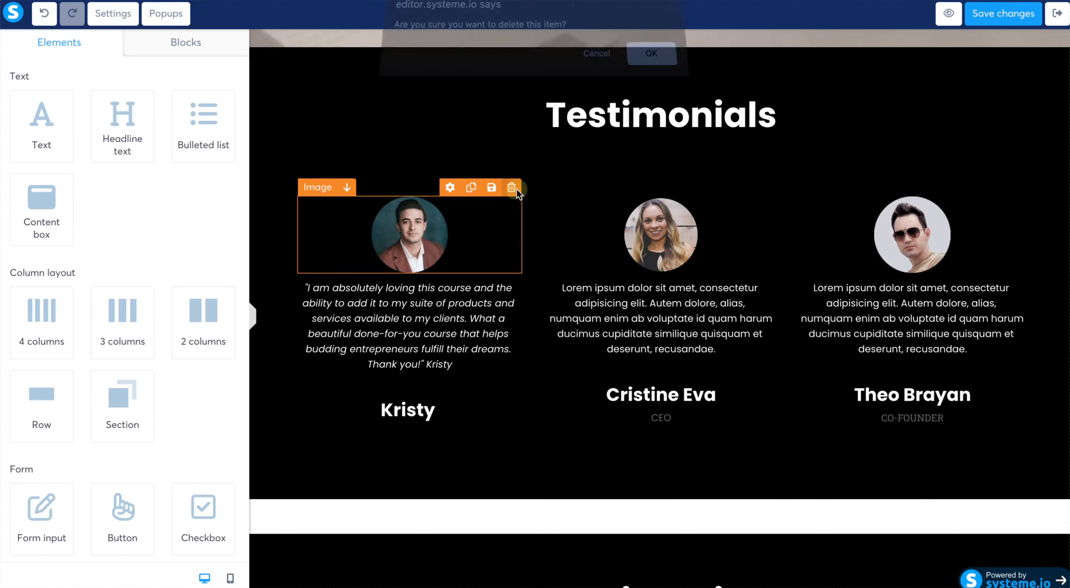
click(663, 62)
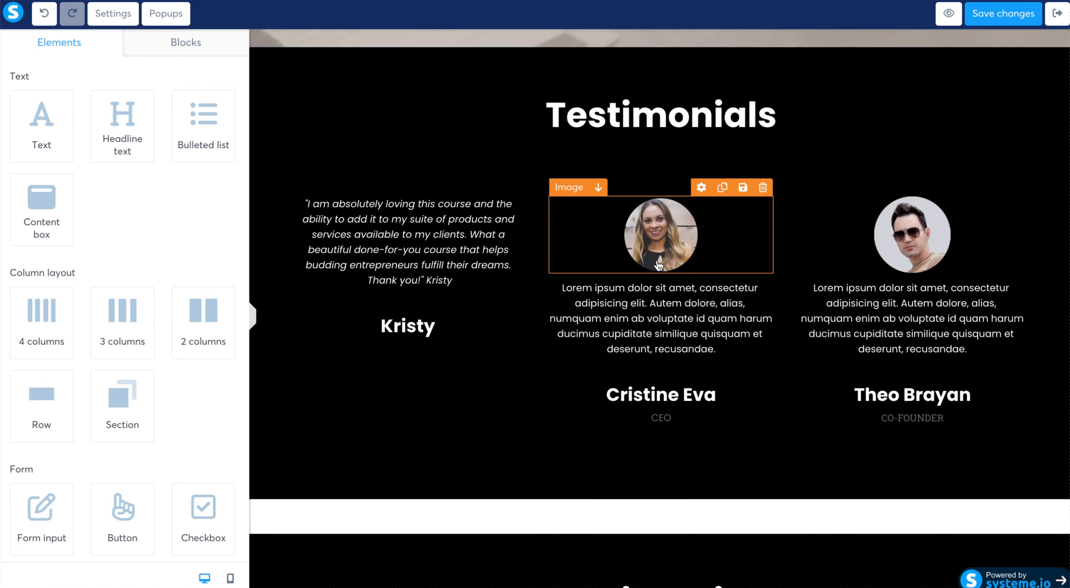
click(762, 186)
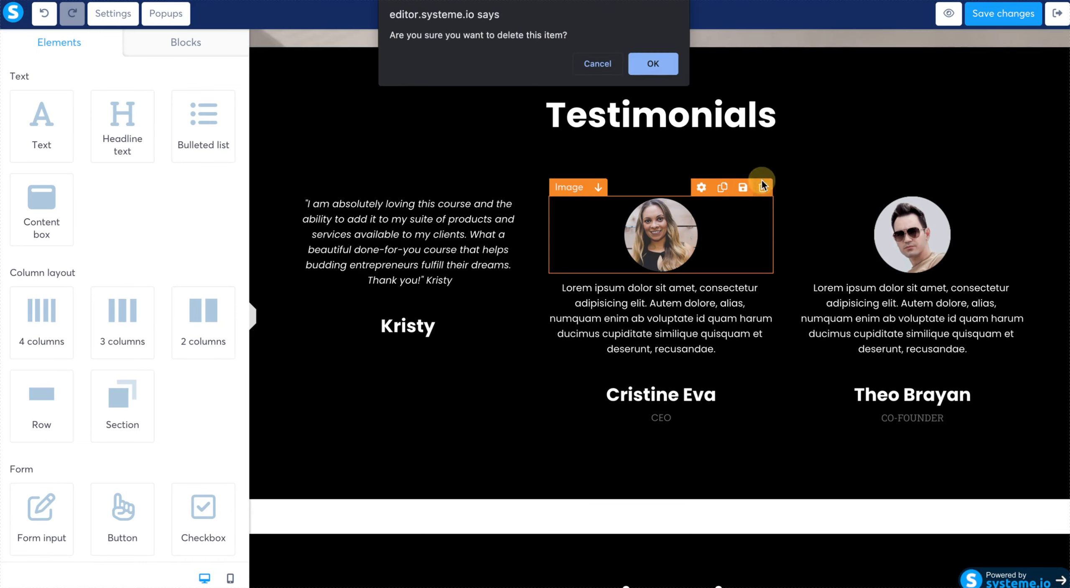
click(664, 67)
click(1014, 187)
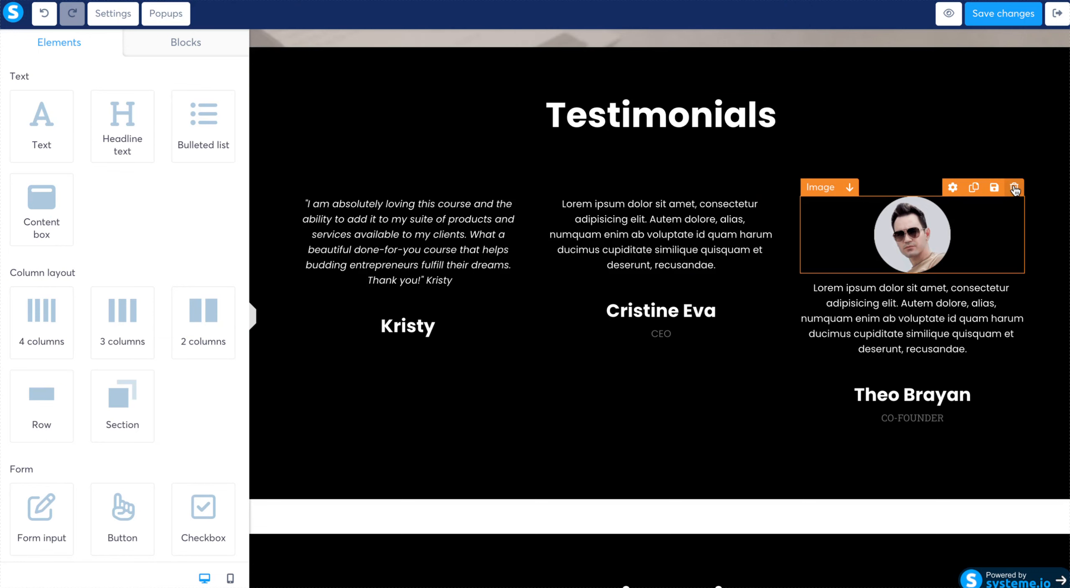
click(673, 67)
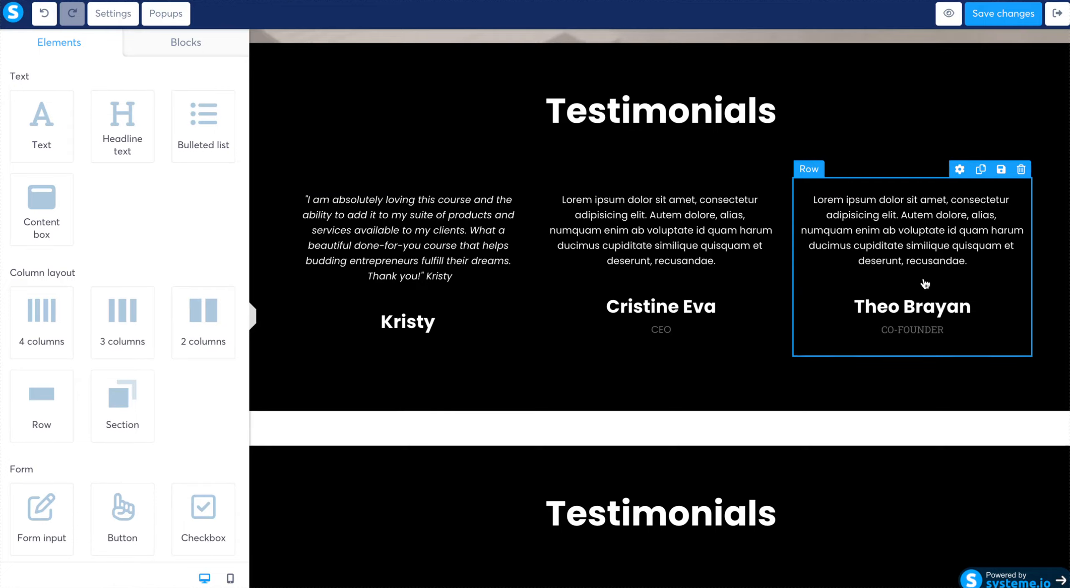
- Delete the two duplicate Testimonials sections that still hold the placeholder portraits and text
scroll(922, 283, down, 5)
scroll(925, 284, down, 4)
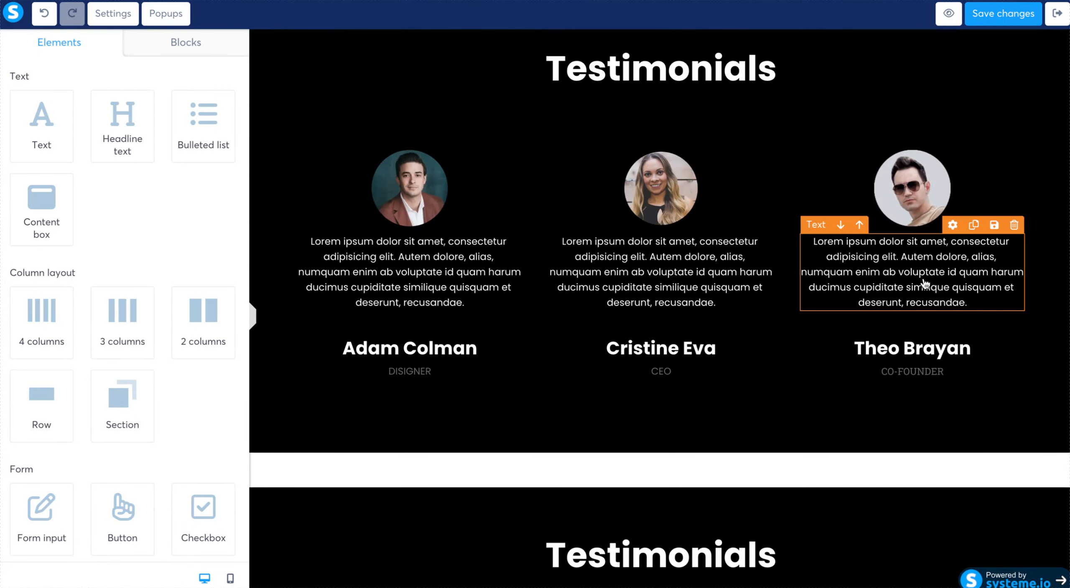
scroll(924, 283, down, 6)
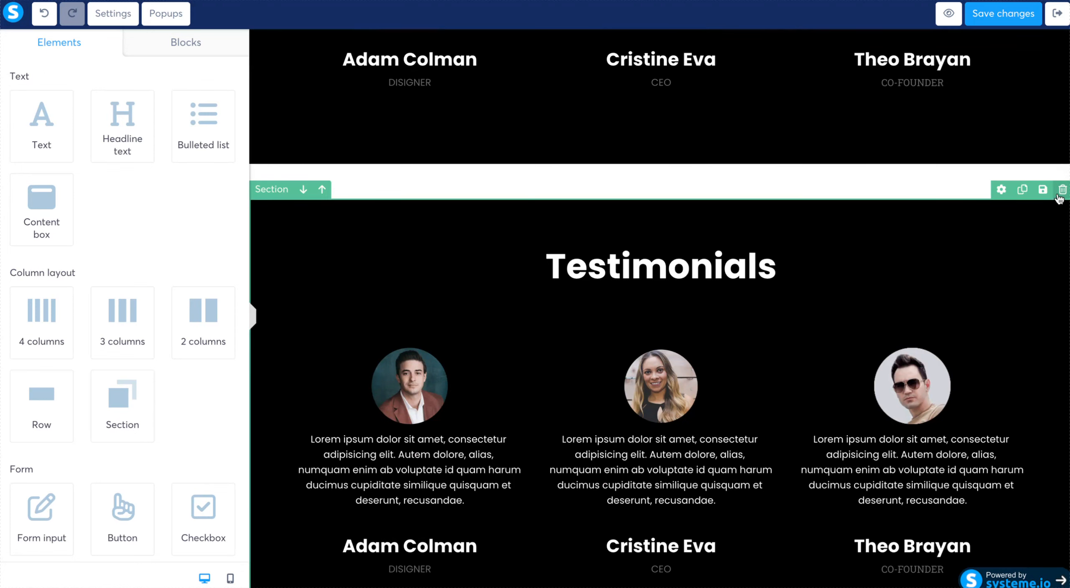
click(1062, 189)
click(652, 64)
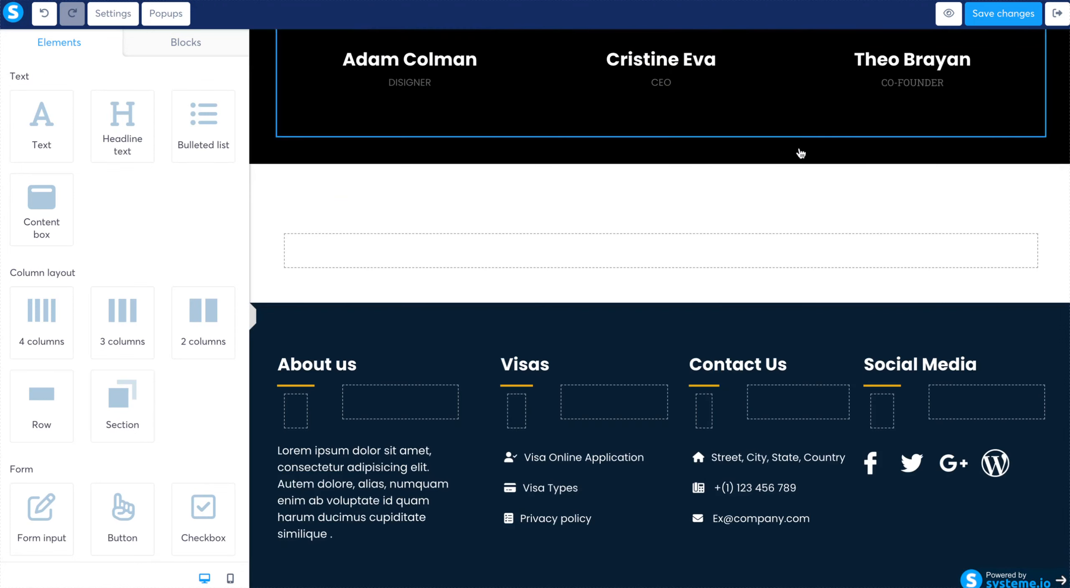
scroll(897, 410, up, 4)
scroll(899, 214, up, 4)
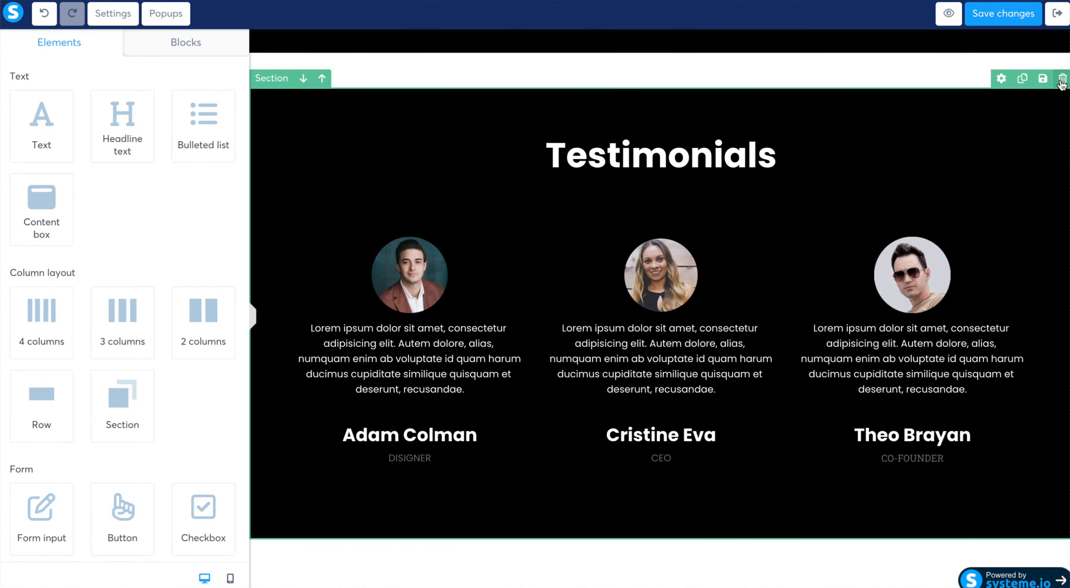
click(1062, 78)
click(653, 64)
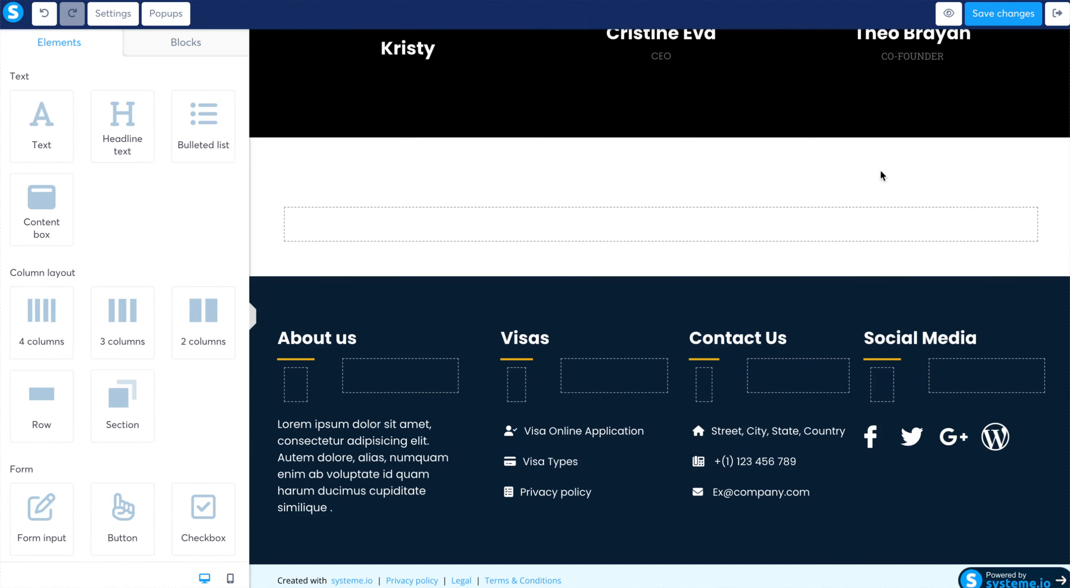
- Insert another empty section between the Testimonials section and the existing empty section
scroll(880, 169, up, 5)
scroll(881, 176, up, 3)
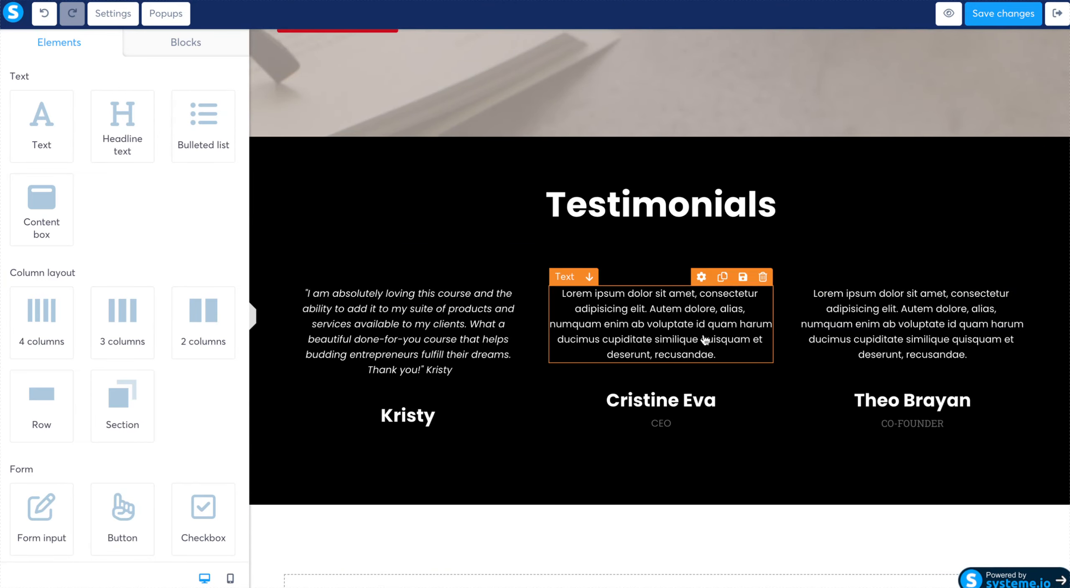
scroll(812, 354, down, 8)
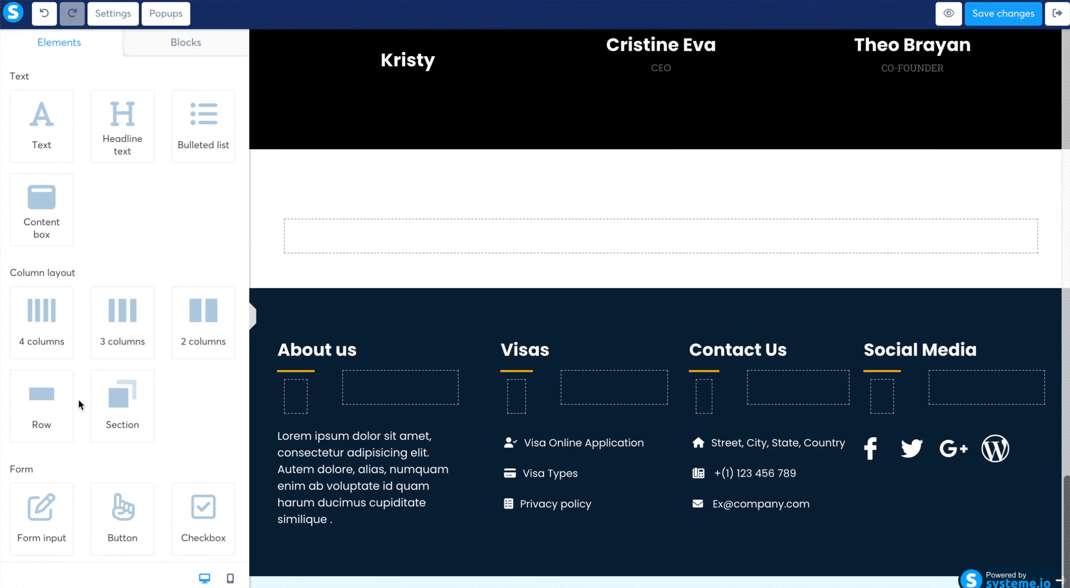
drag(109, 402, 357, 187)
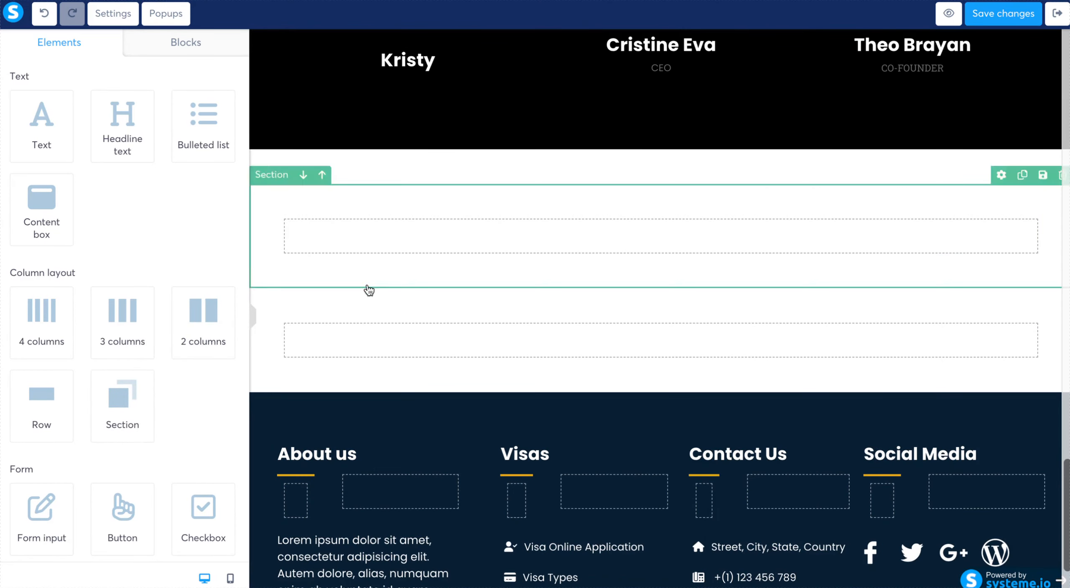
- Add an FAQ element inside the new empty section directly below the testimonials
scroll(143, 450, down, 10)
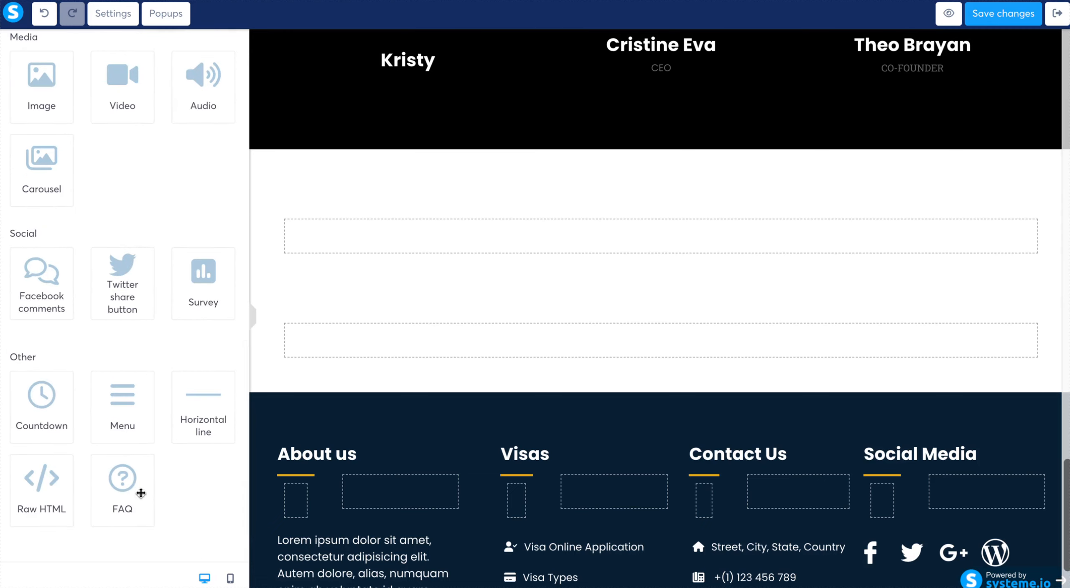
click(147, 519)
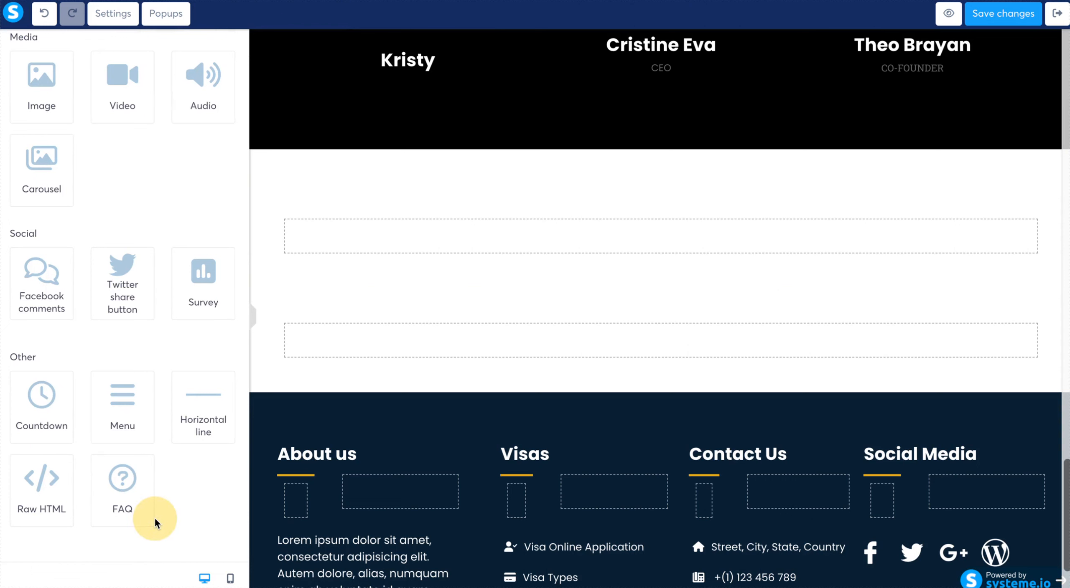
drag(124, 512, 348, 254)
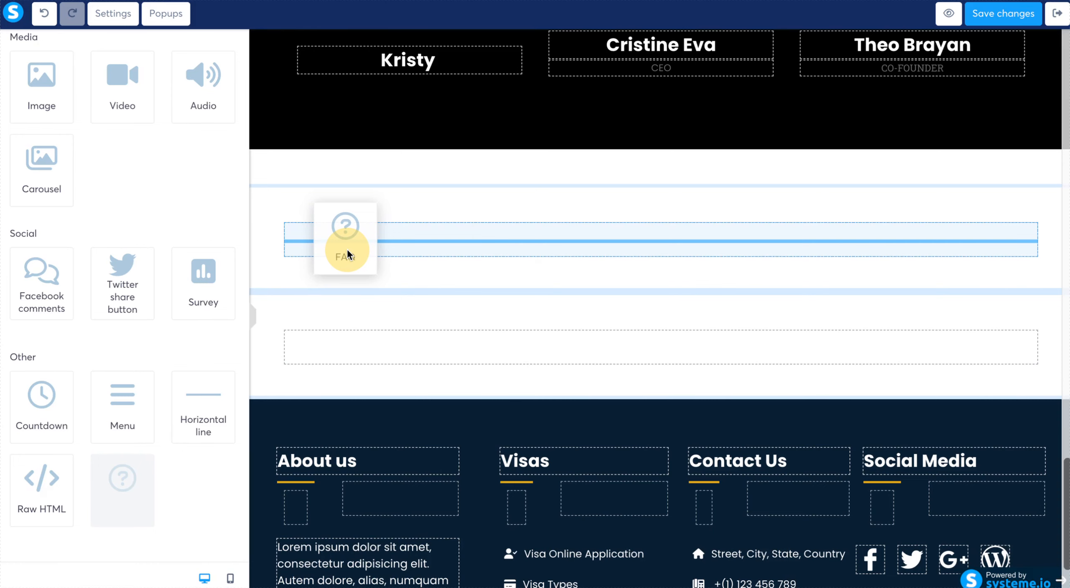
drag(348, 254, 347, 249)
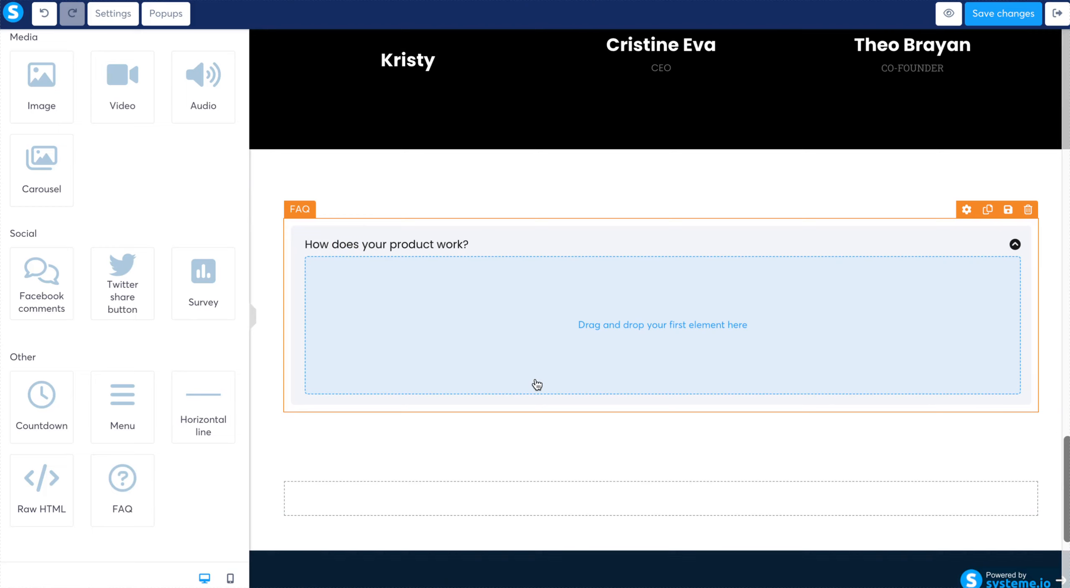
- Add a Text element to the answer area of the "How does your product work?" FAQ item
scroll(207, 260, up, 10)
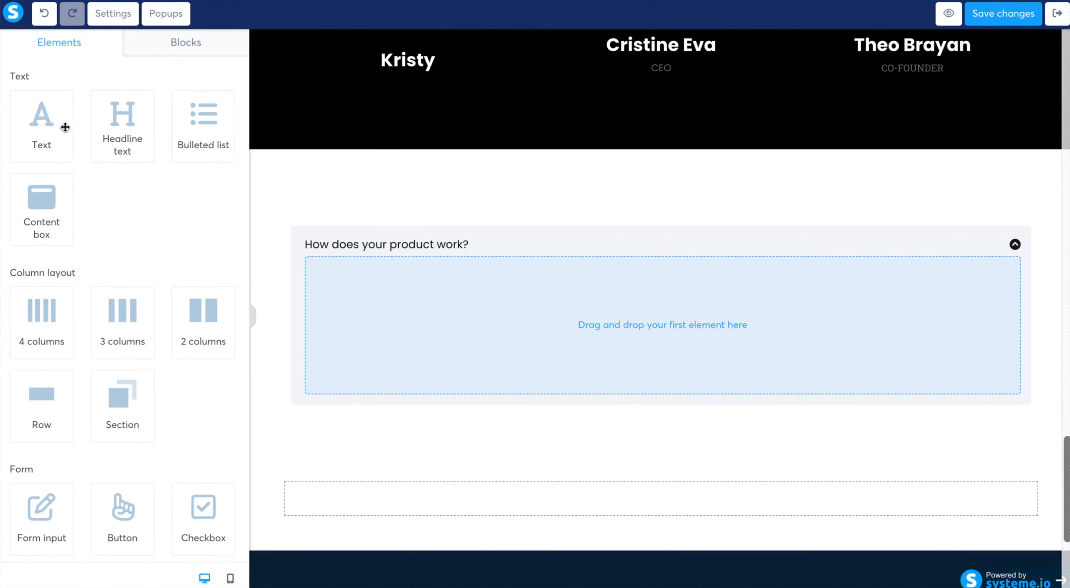
drag(36, 122, 441, 305)
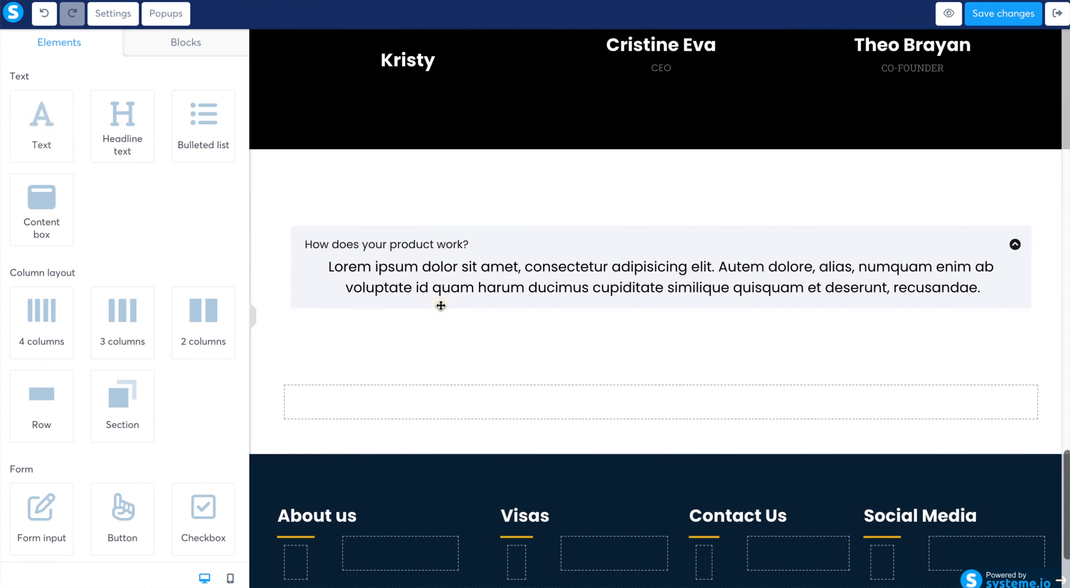
double_click(460, 276)
click(567, 352)
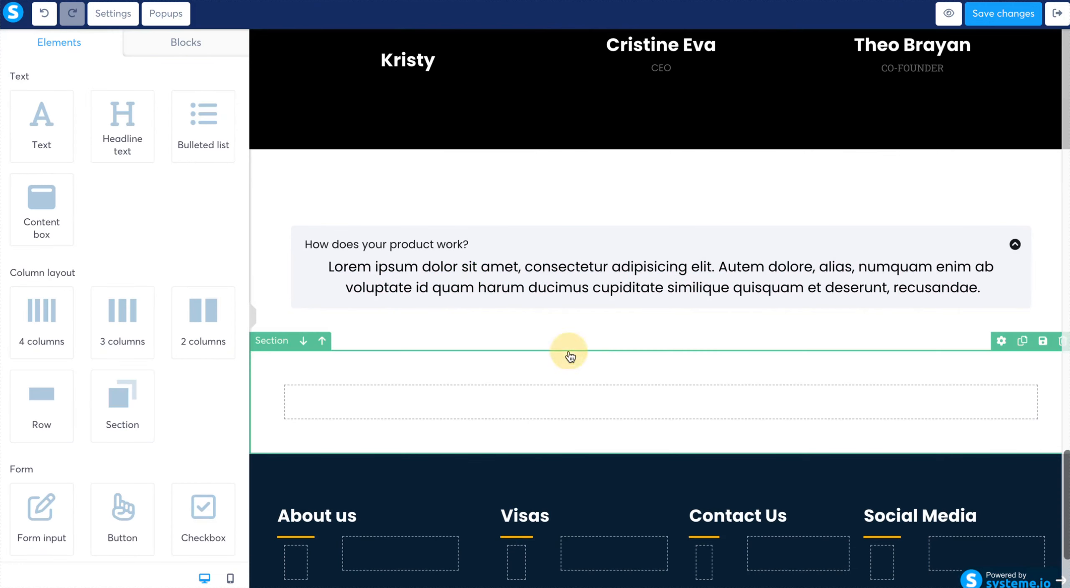
- Change the title of the first FAQ item to "How do we Make Money?"
click(495, 256)
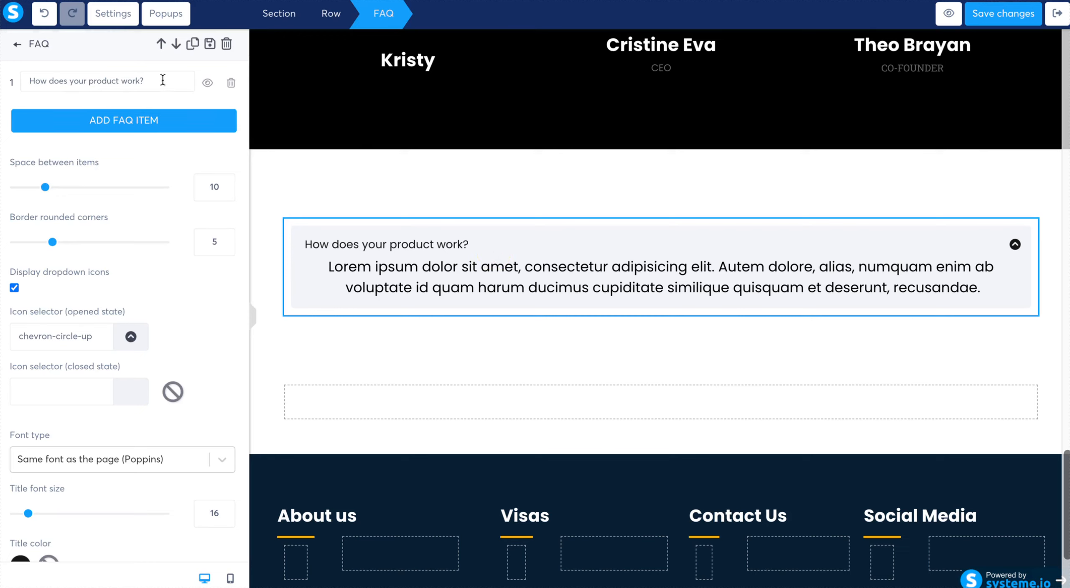
drag(162, 80, 2, 73)
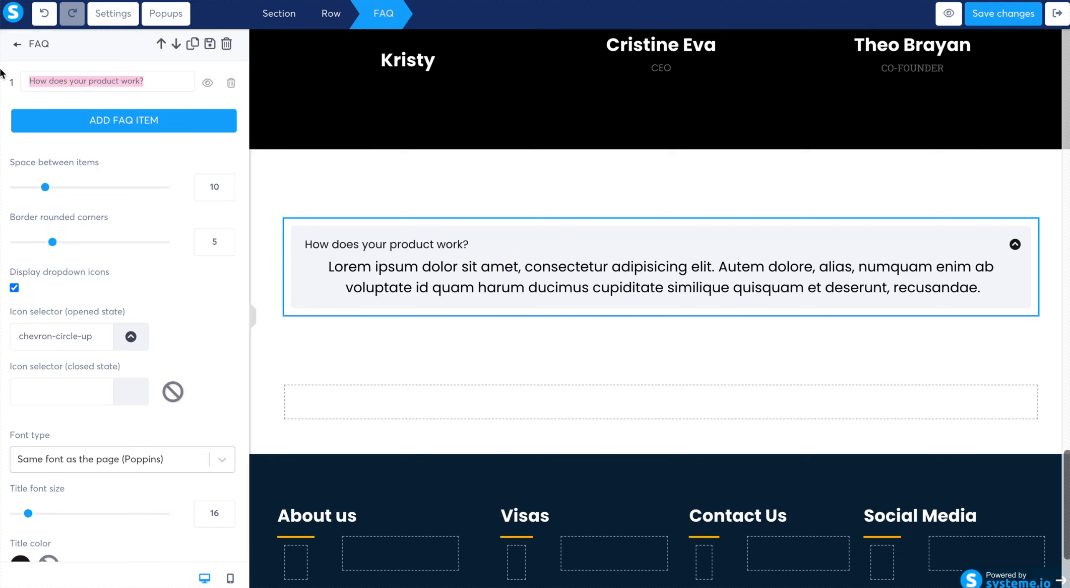
text(How do we)
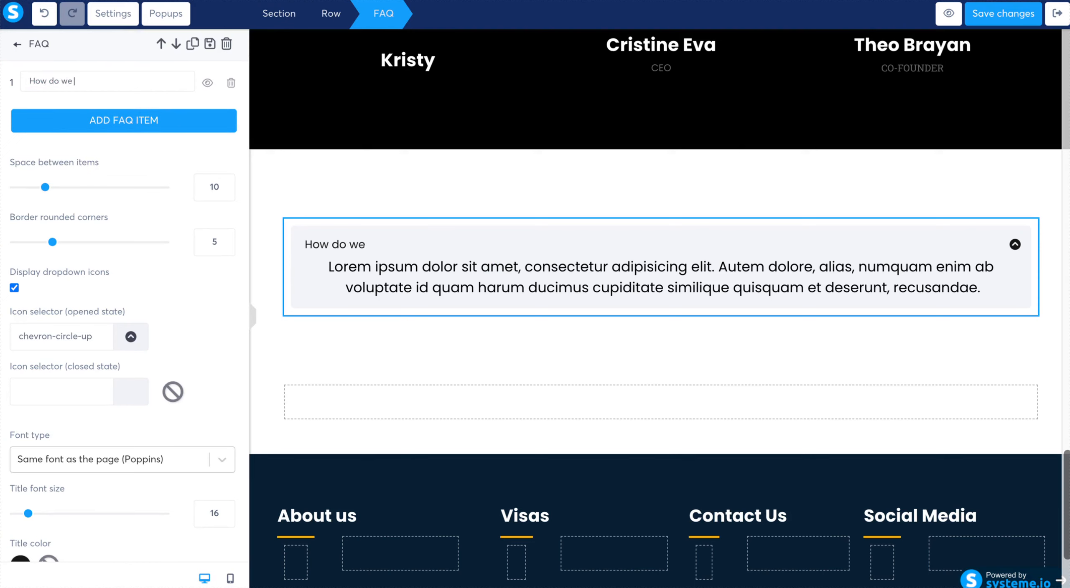
text( Make MOney)
key(BackSpace)
key(BackSpace)
key(BackSpace)
key(BackSpace)
text(oney)
text(?)
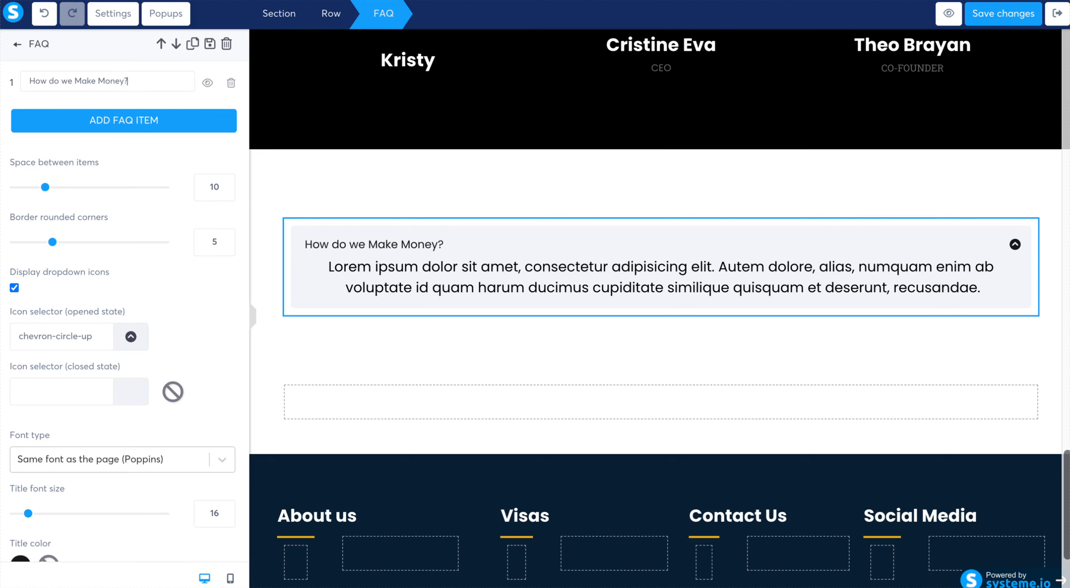
- Replace the first FAQ answer with "The ability to purchase the Master Resell Rights and resell the course as your own for 100% profit."
triple_click(496, 276)
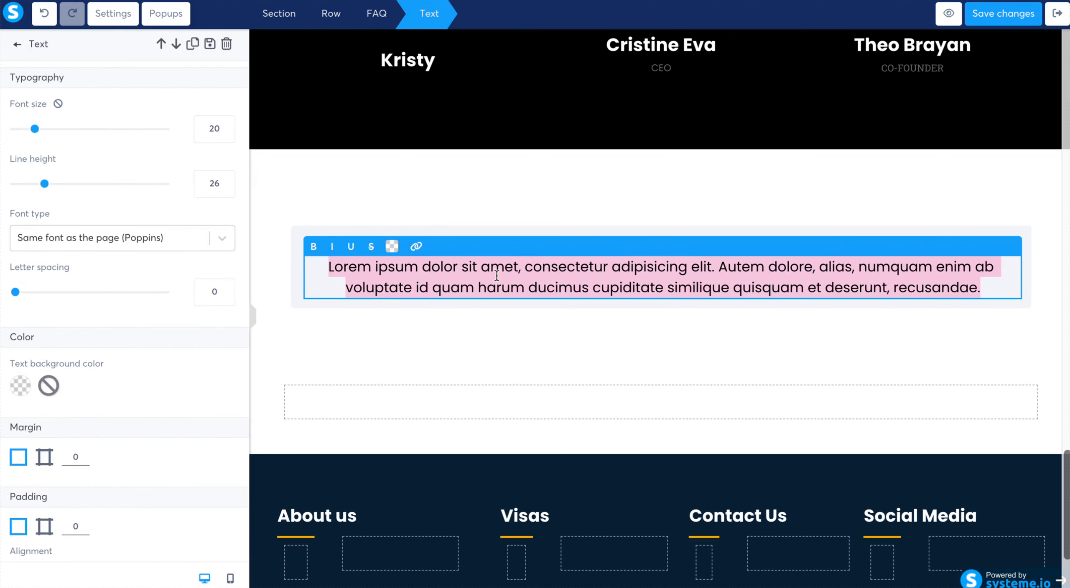
text(The ability)
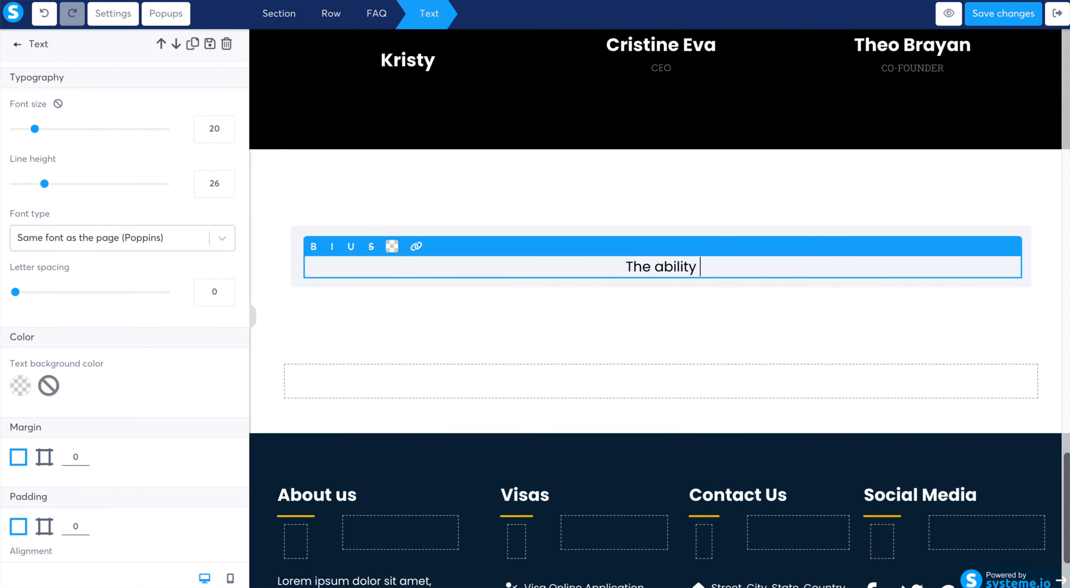
text( to purchase the MAst)
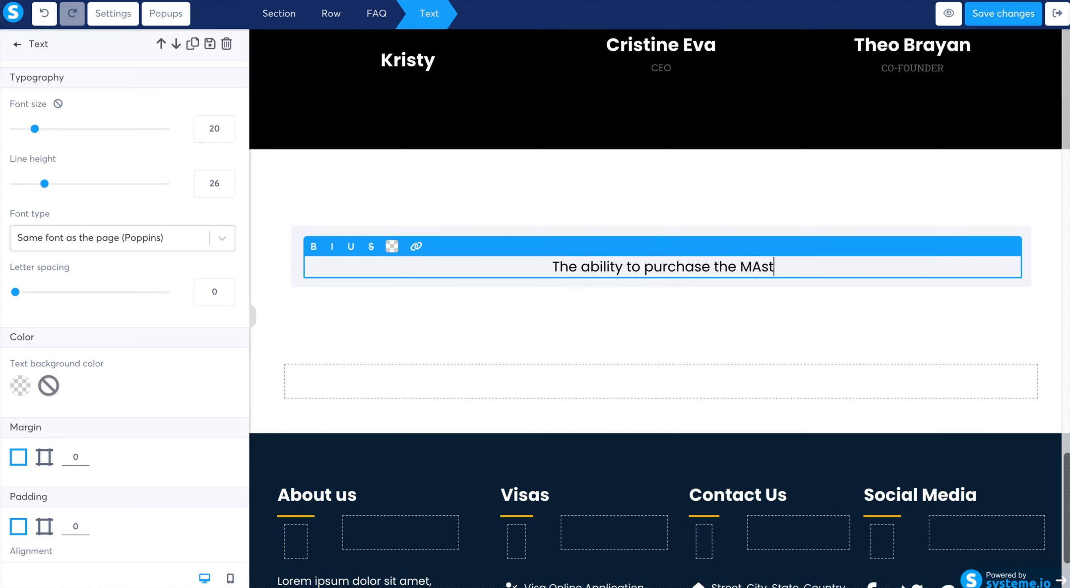
key(BackSpace)
key(BackSpace)
text(ast)
text(er Resell Rights)
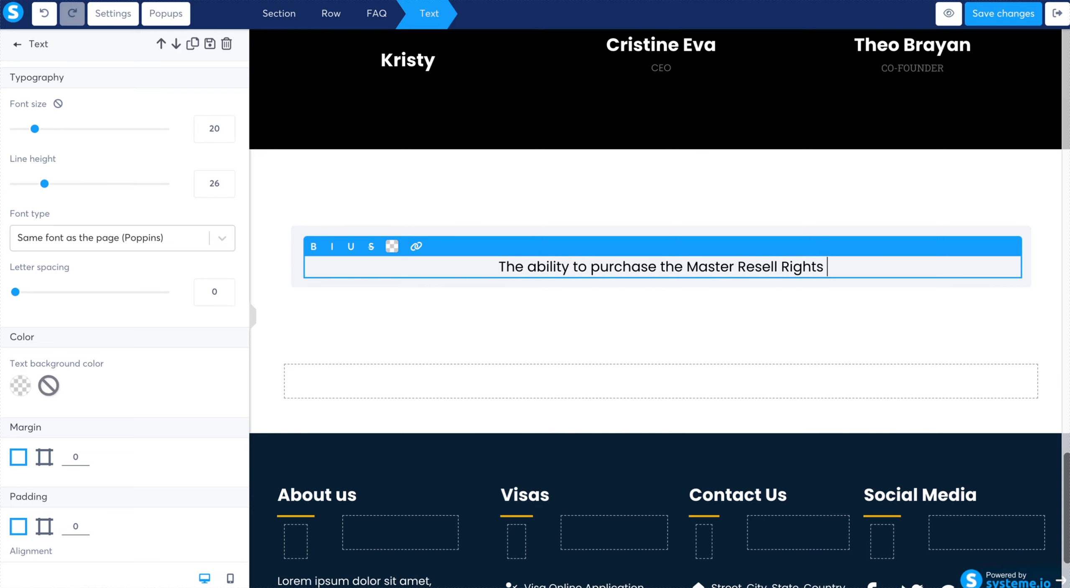
text( and resel)
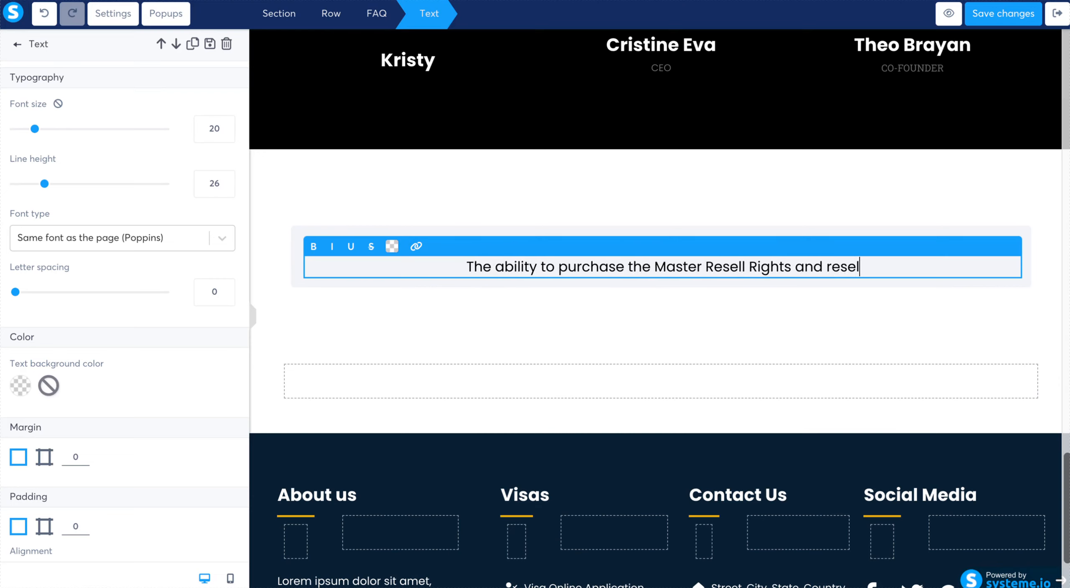
text(l the course as your own for)
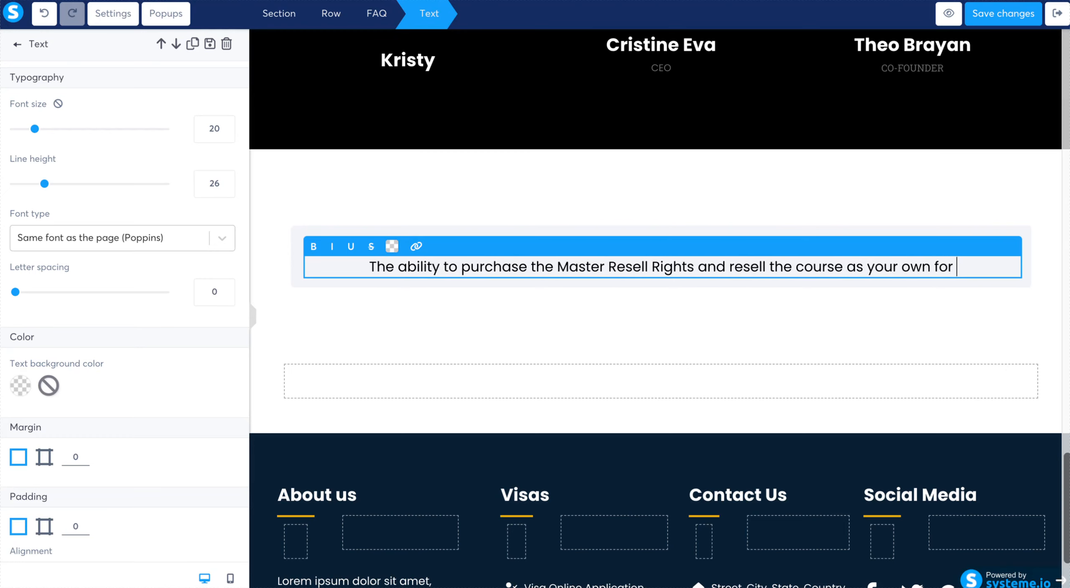
text( 100% )
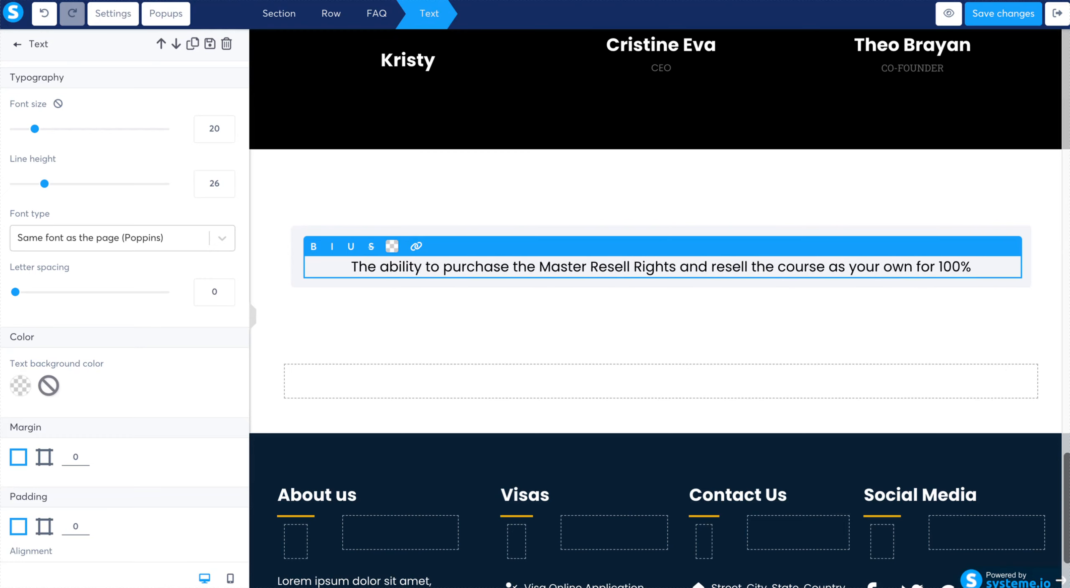
text(profit.)
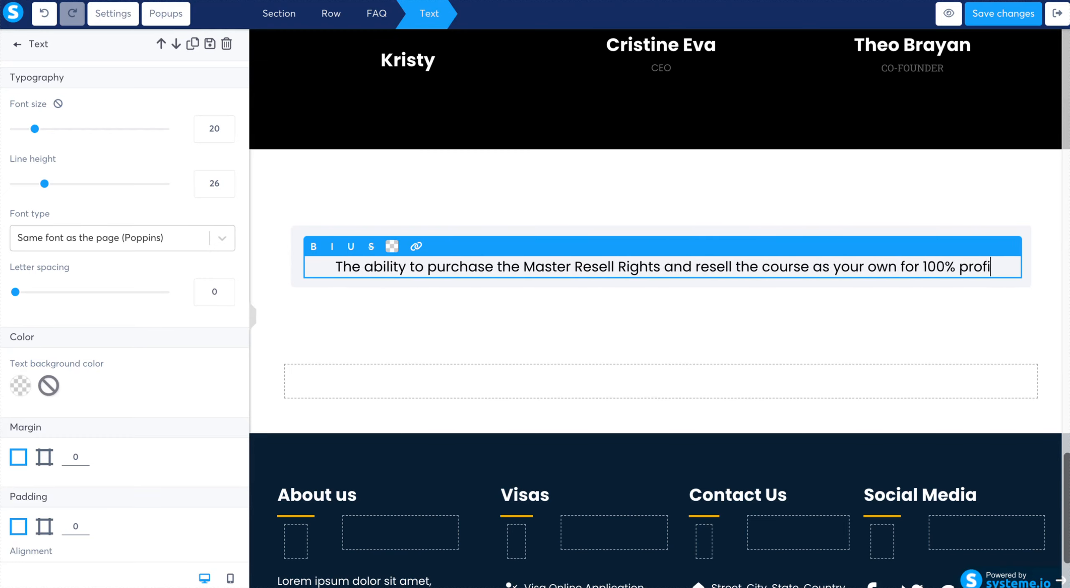
click(632, 305)
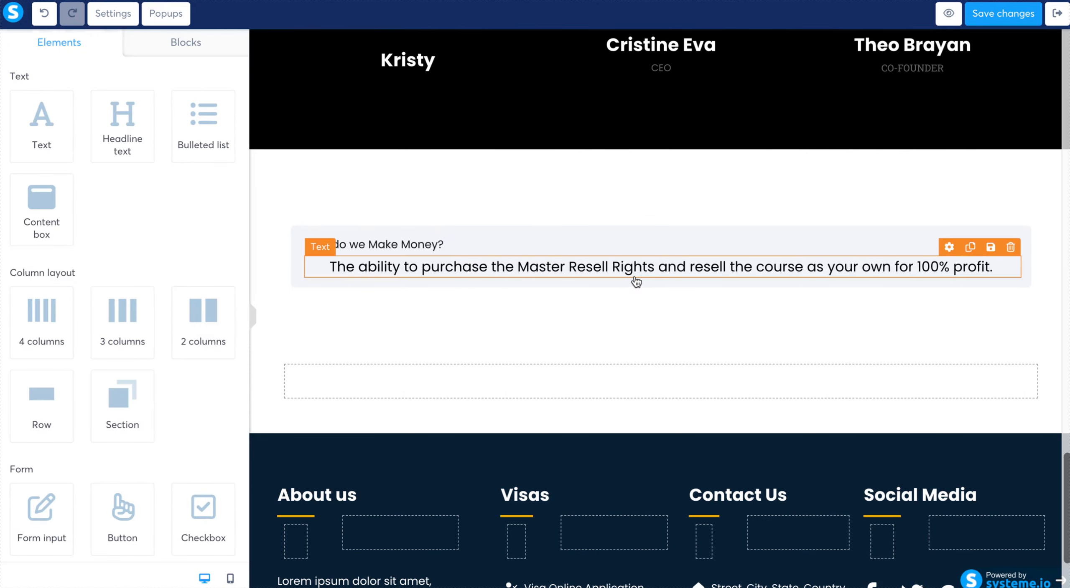
- Add a second FAQ item titled "How do the creators make money?" with a placeholder Text element as its answer
click(640, 292)
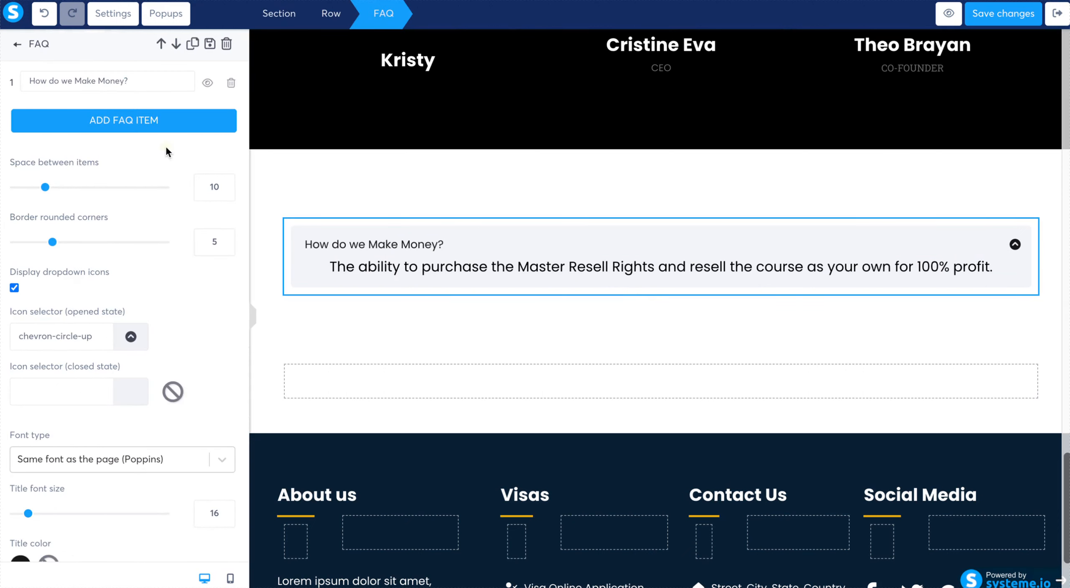
click(155, 122)
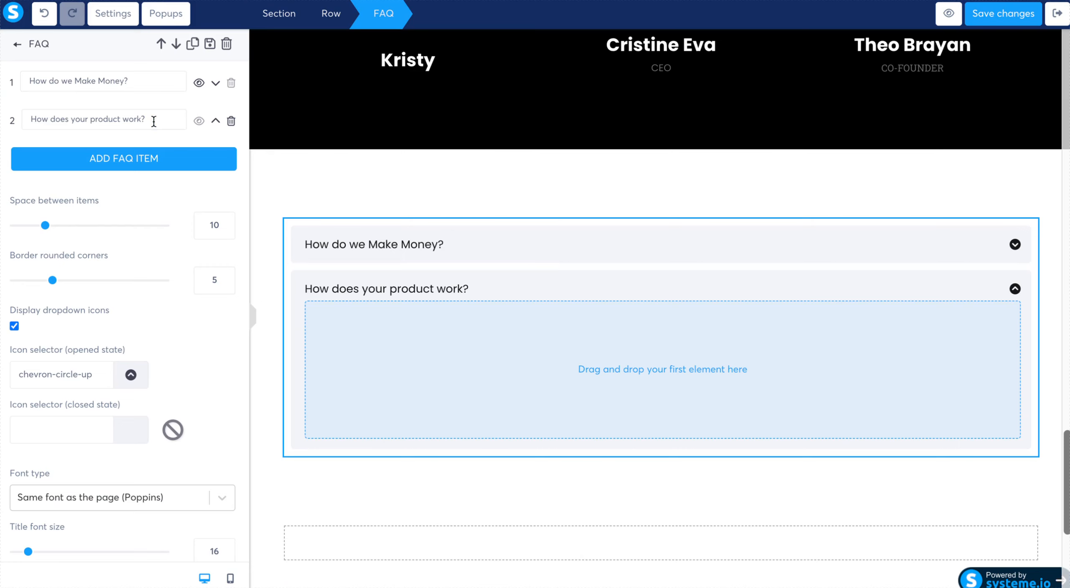
drag(153, 121, 12, 123)
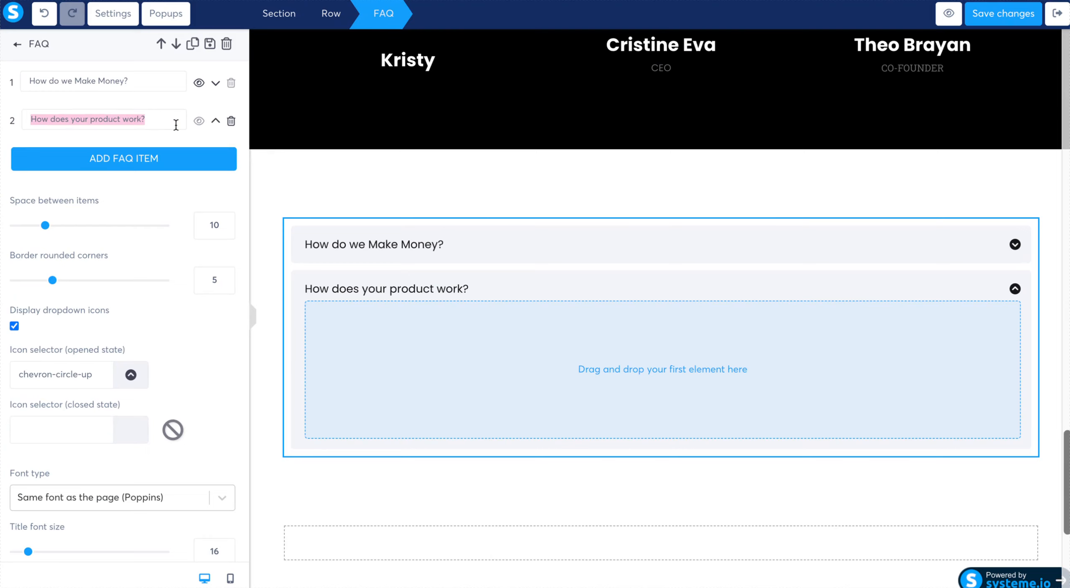
text(How to)
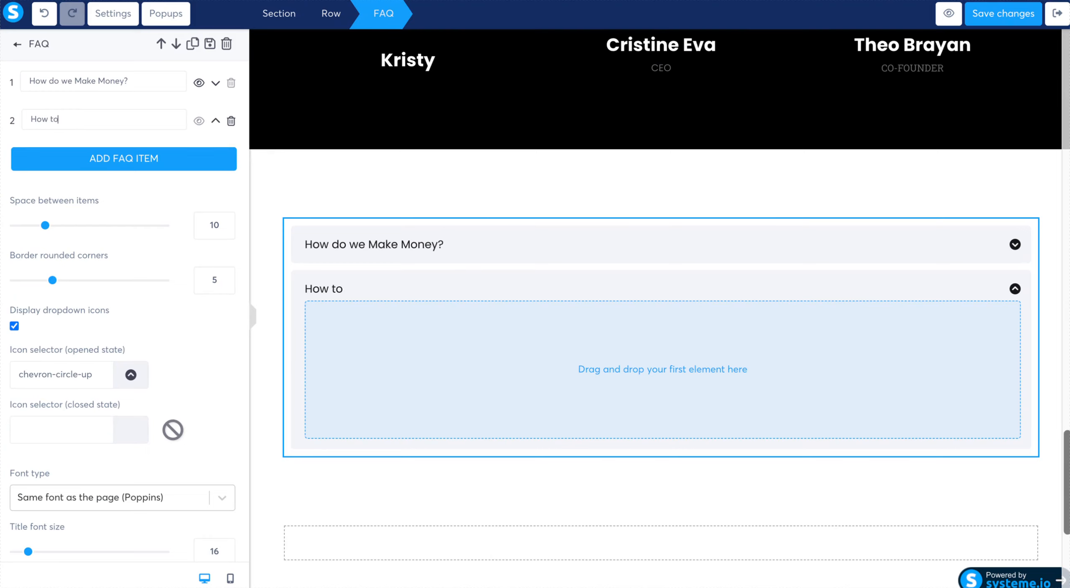
key(BackSpace)
text(do the creat)
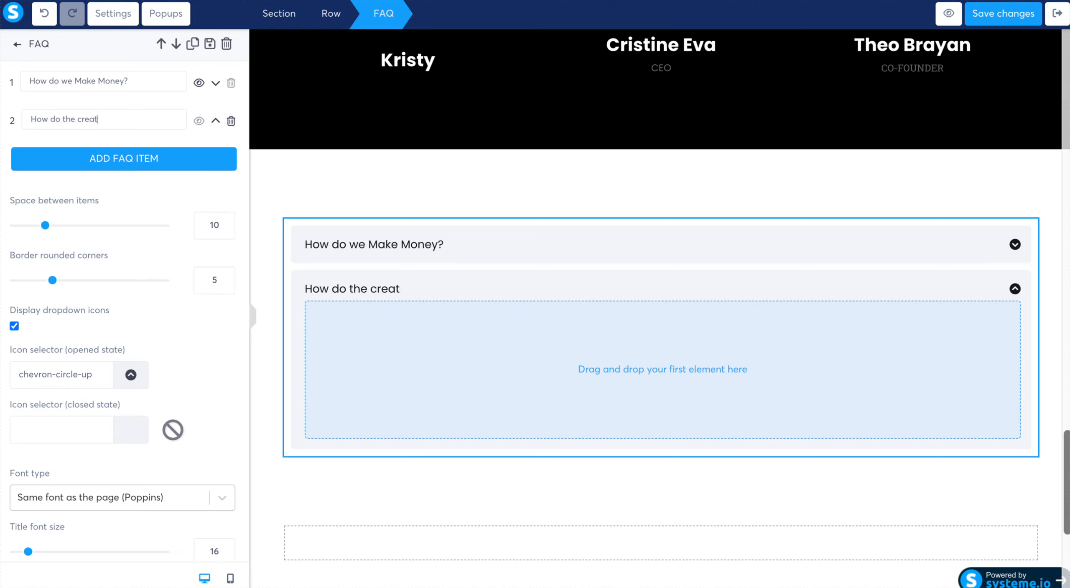
text(ors make money?)
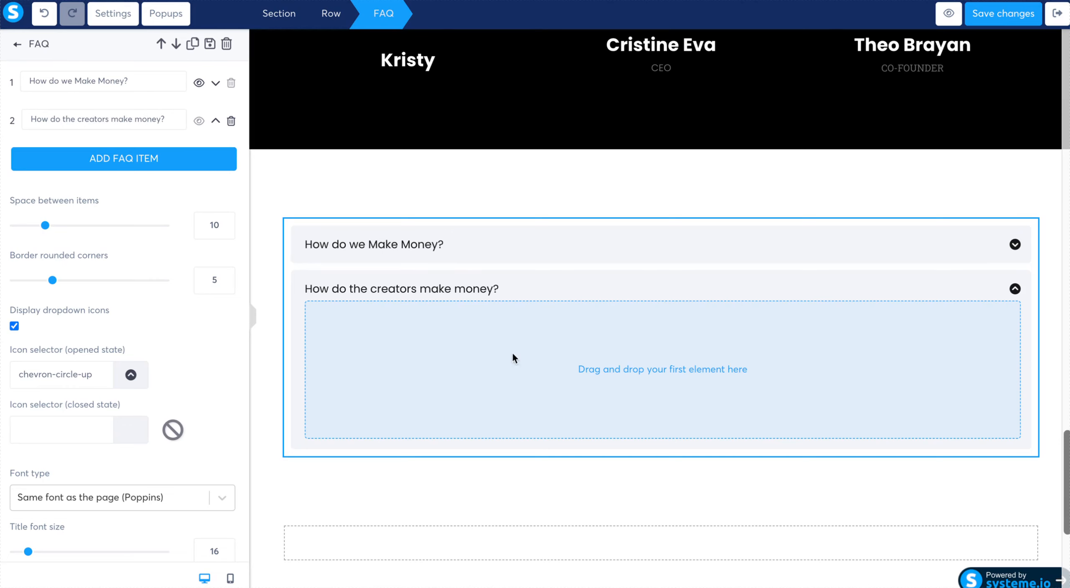
click(538, 375)
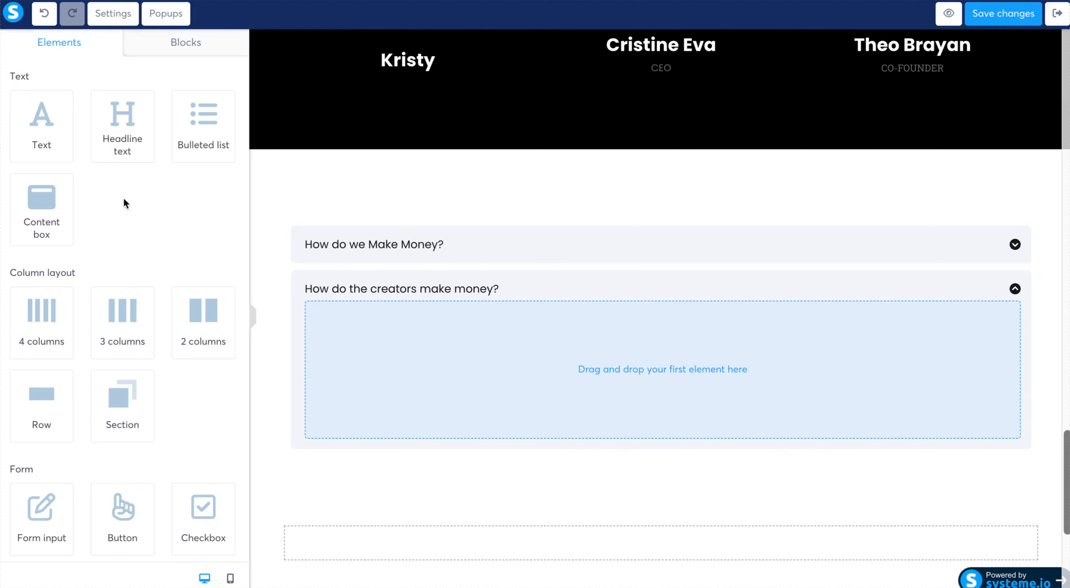
drag(45, 124, 451, 374)
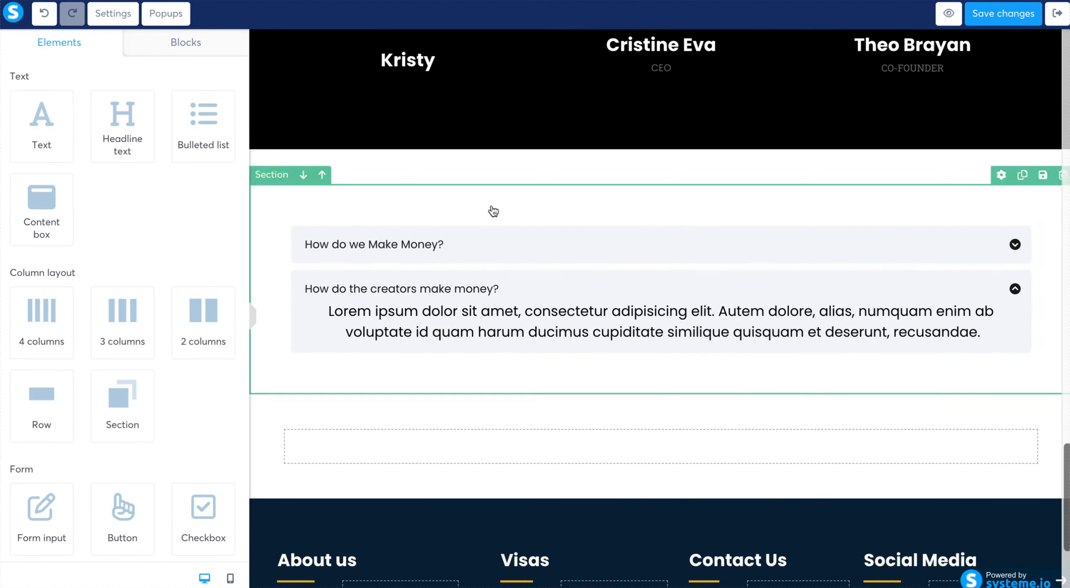
- Add a third FAQ item with its default question and a placeholder Text element as its answer
click(582, 238)
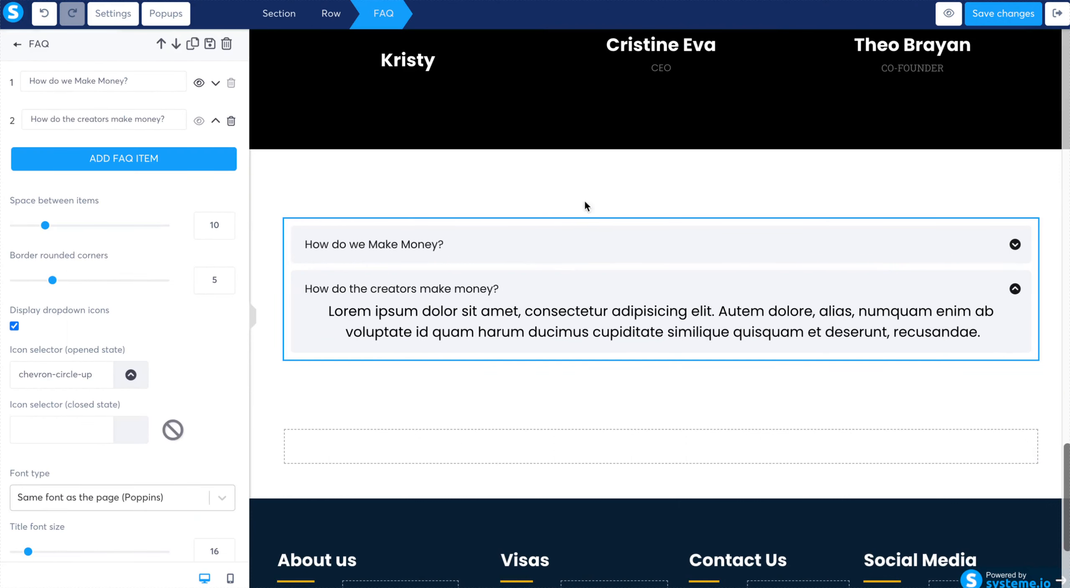
click(131, 159)
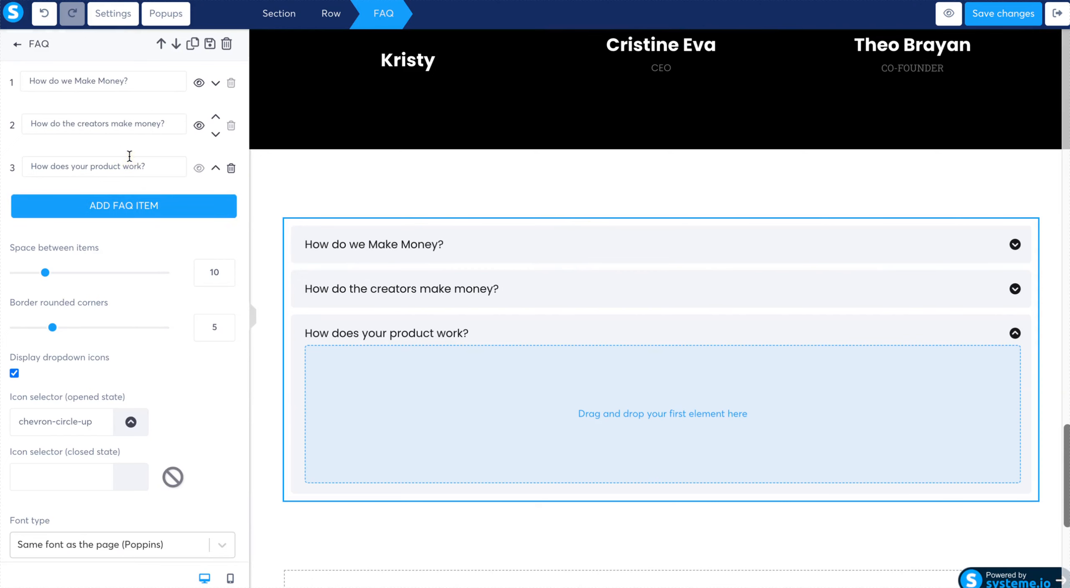
click(426, 314)
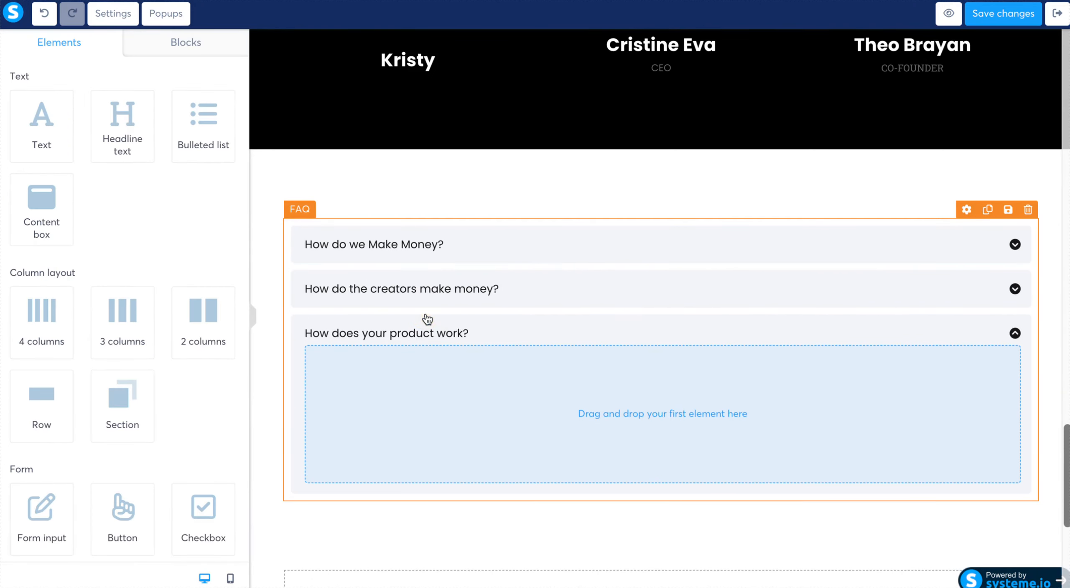
drag(43, 121, 515, 379)
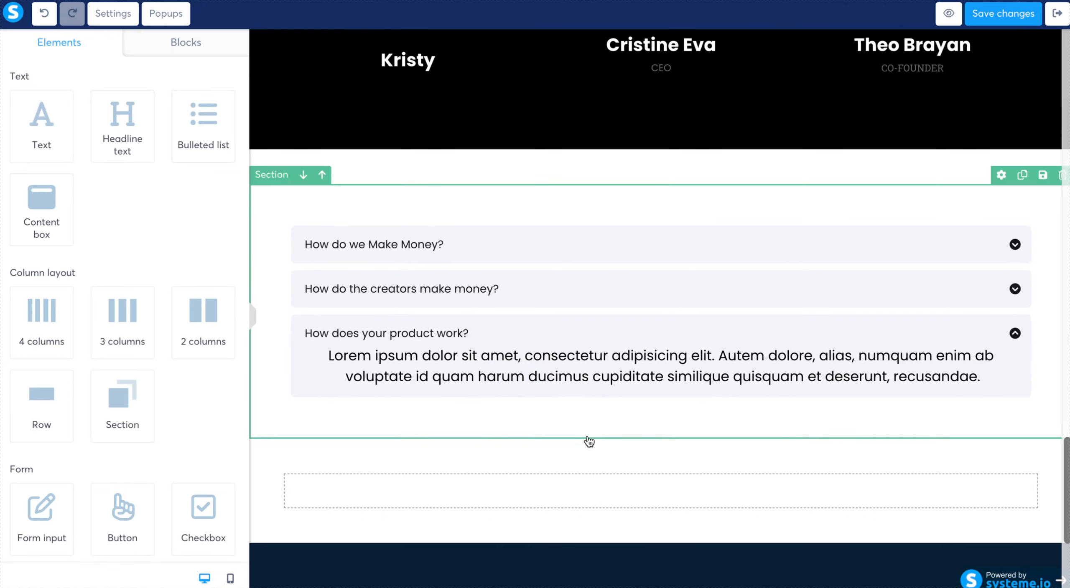
click(588, 441)
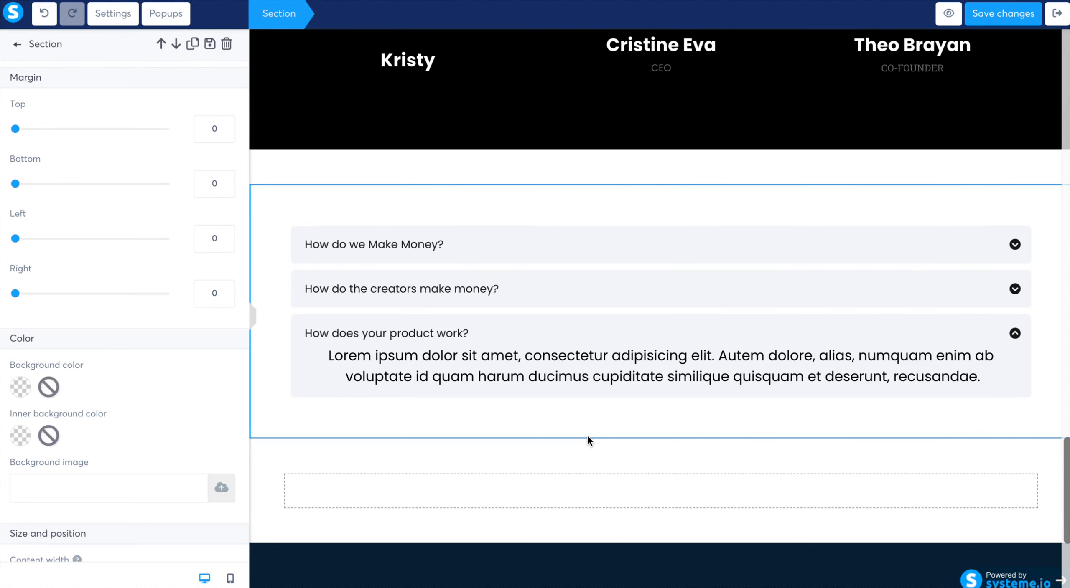
click(655, 472)
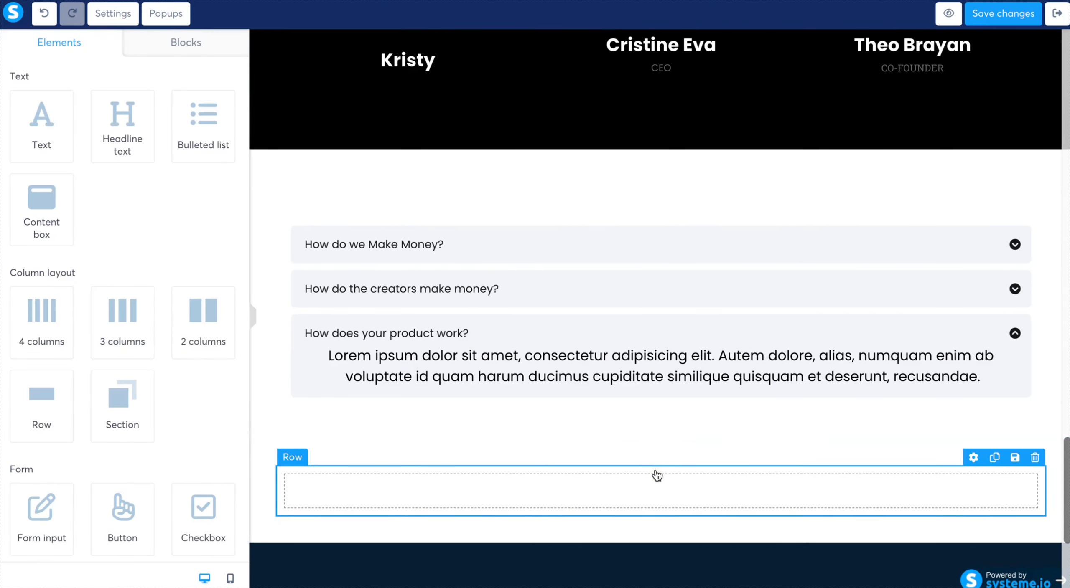
- Review the lower part of the page down to the footer and save the page changes
scroll(657, 475, down, 1)
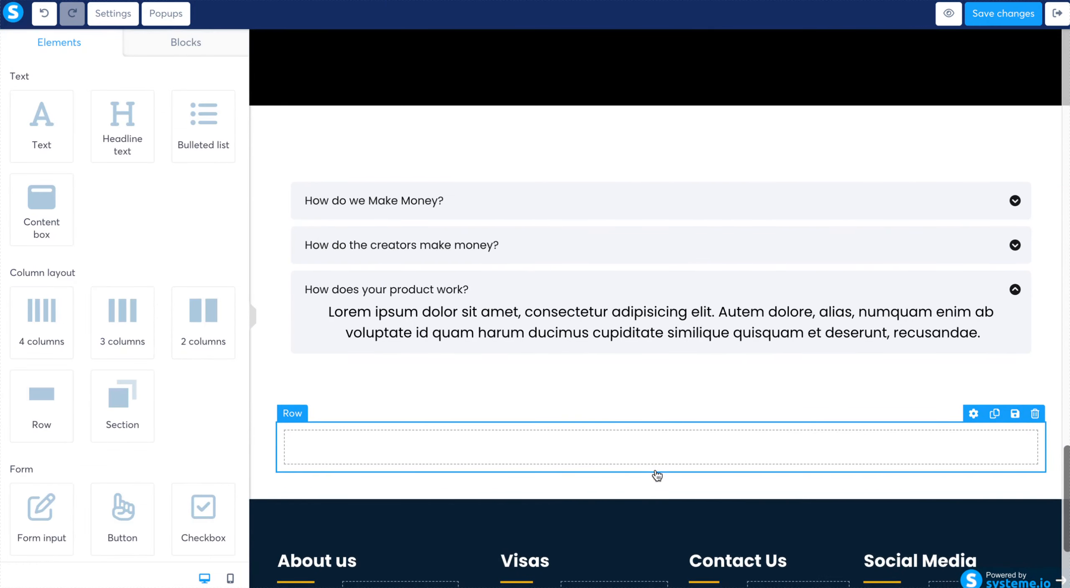
scroll(657, 475, down, 5)
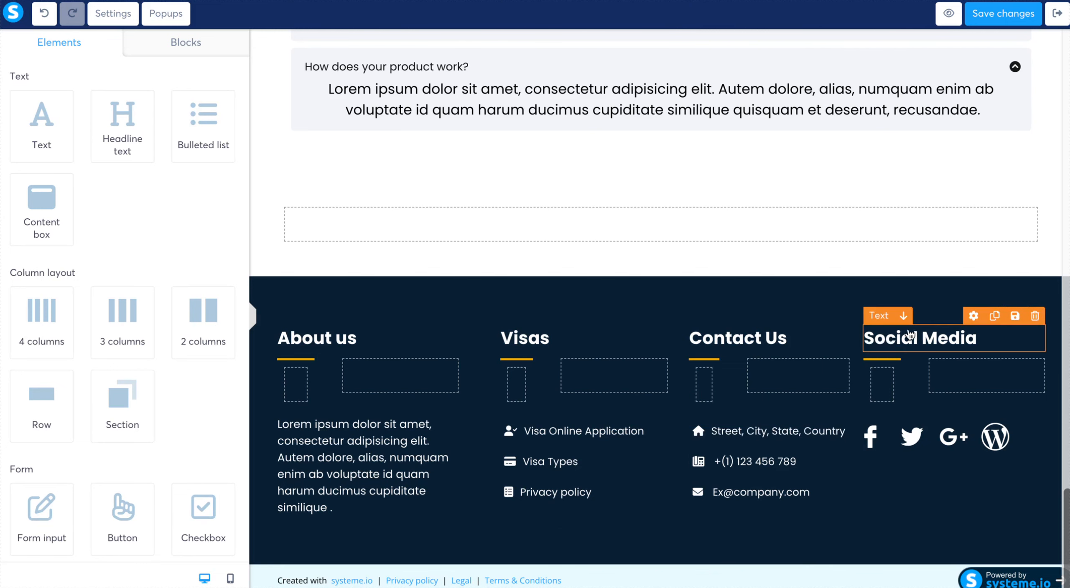
scroll(905, 347, up, 5)
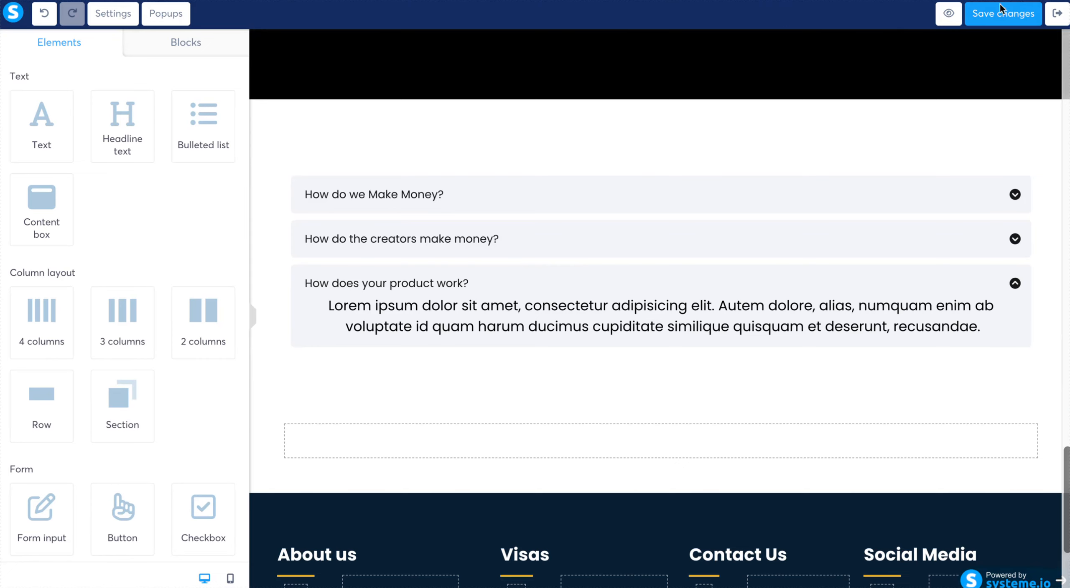
click(997, 21)
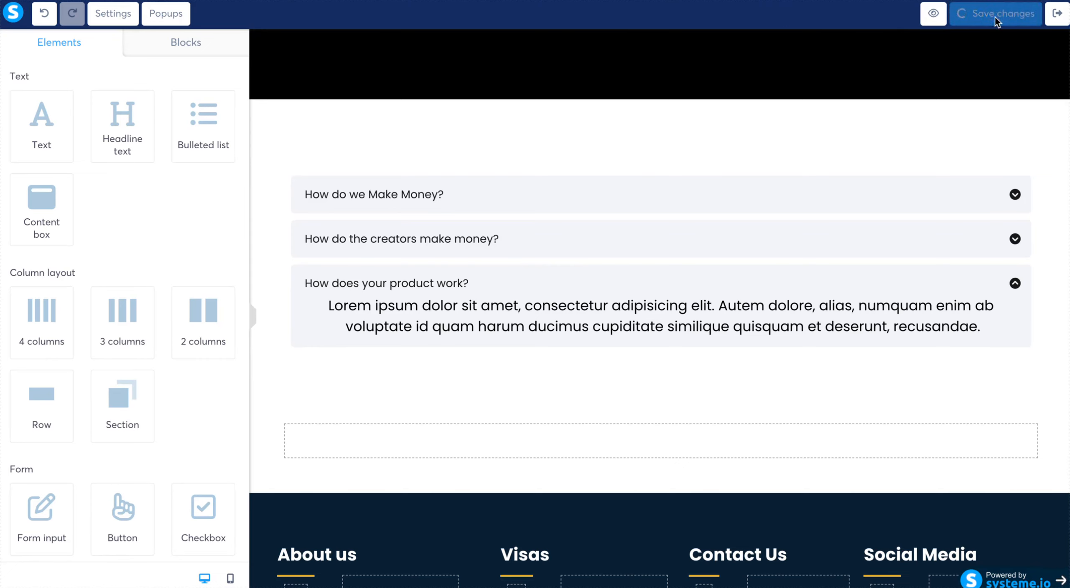